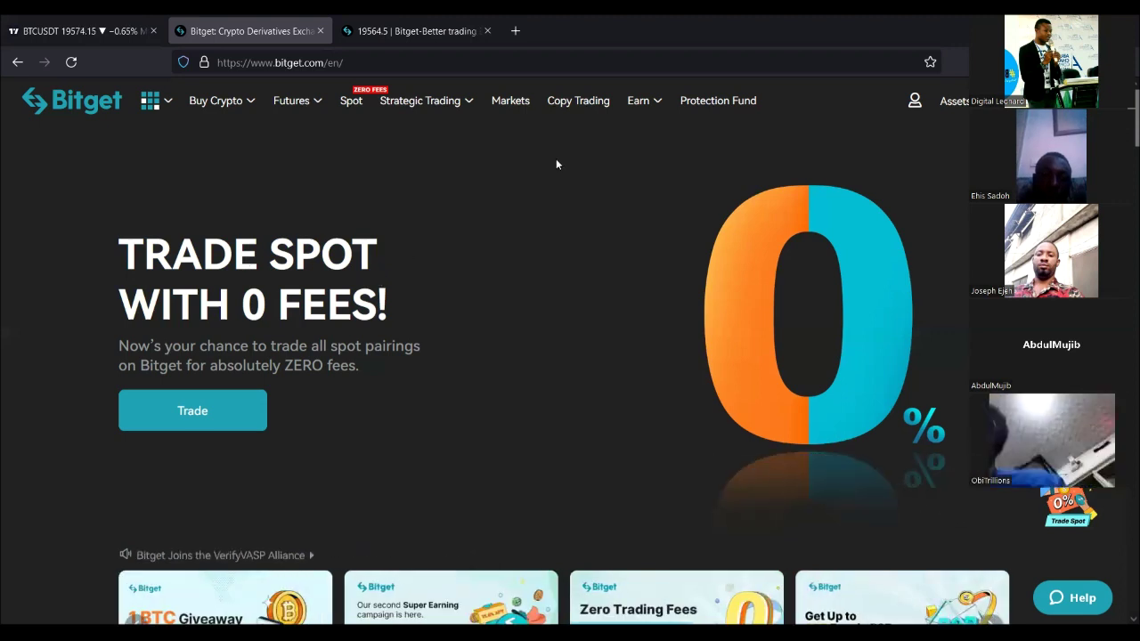
Step: Open the Copy Trading page on Bitget and go through the introductory display-mode guide until it closes
{"action": "left_click", "coordinate": [574, 101]}
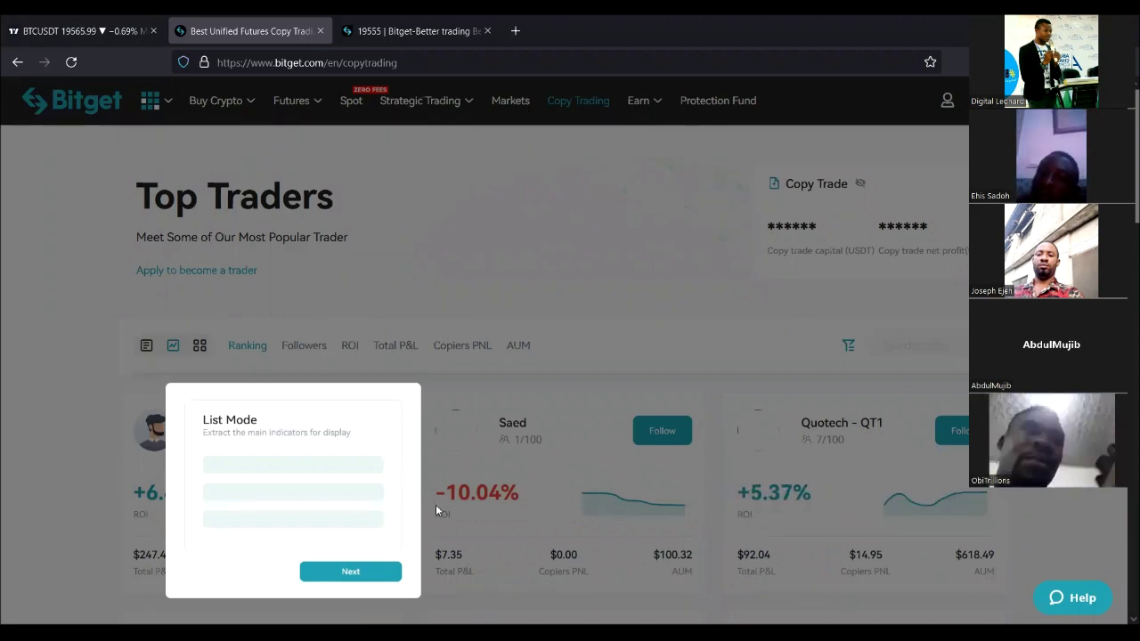
{"action": "left_click", "coordinate": [371, 580]}
{"action": "left_click", "coordinate": [370, 580]}
{"action": "left_click", "coordinate": [370, 580]}
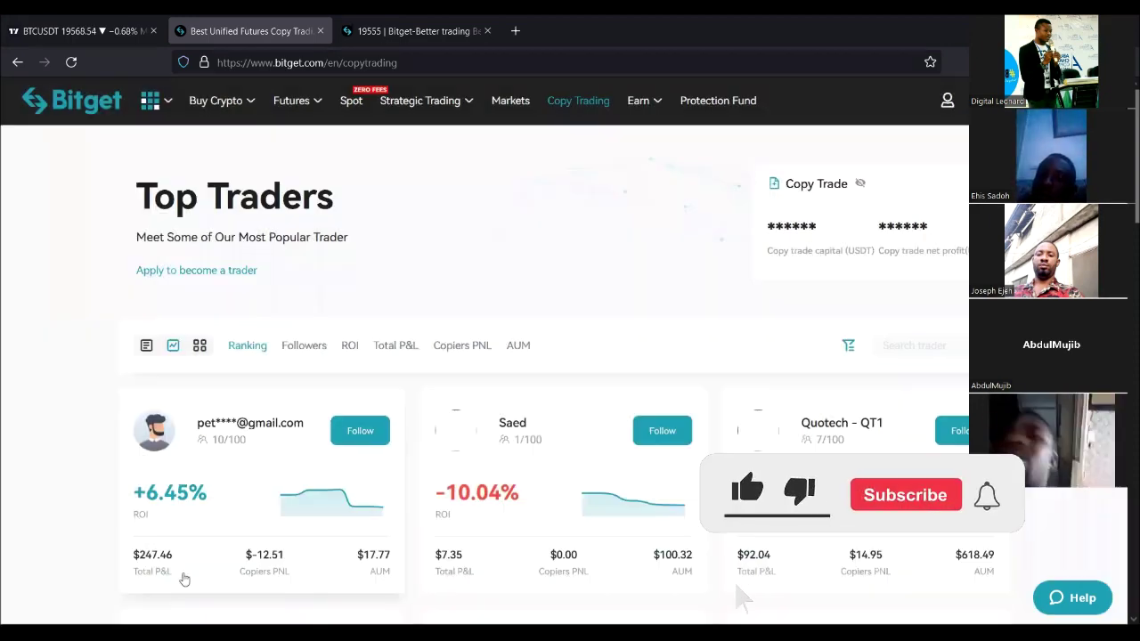
Step: Look over the first page of top traders and go to the next page of the ranking
{"action": "scroll", "coordinate": [347, 377], "scroll_direction": "down", "scroll_amount": 3}
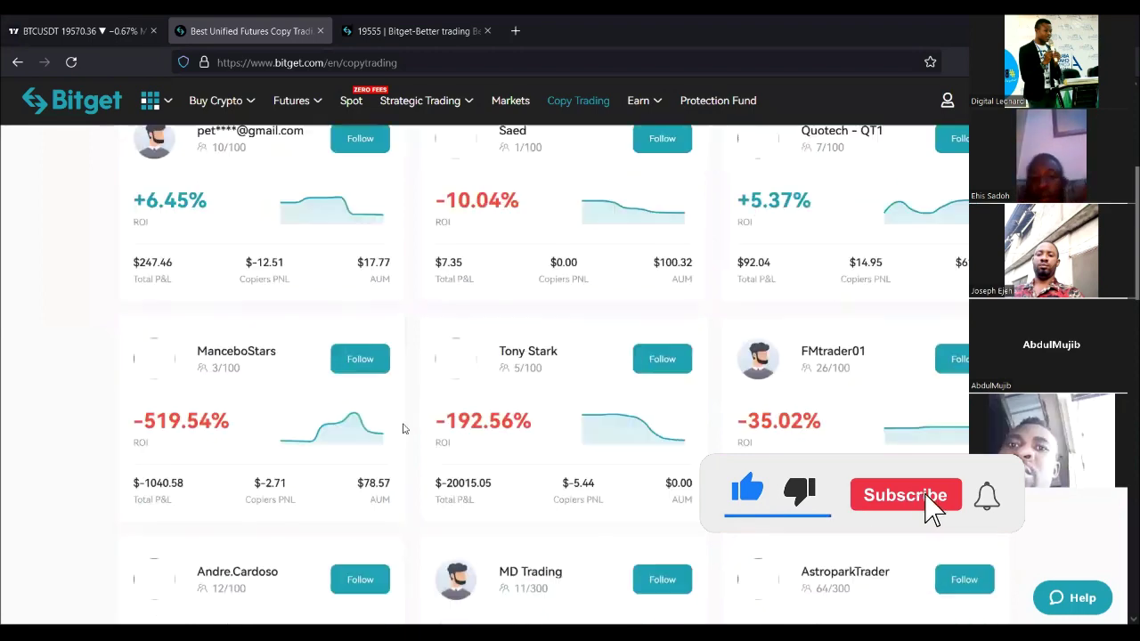
{"action": "scroll", "coordinate": [391, 374], "scroll_direction": "down", "scroll_amount": 7}
{"action": "scroll", "coordinate": [511, 387], "scroll_direction": "up", "scroll_amount": 4}
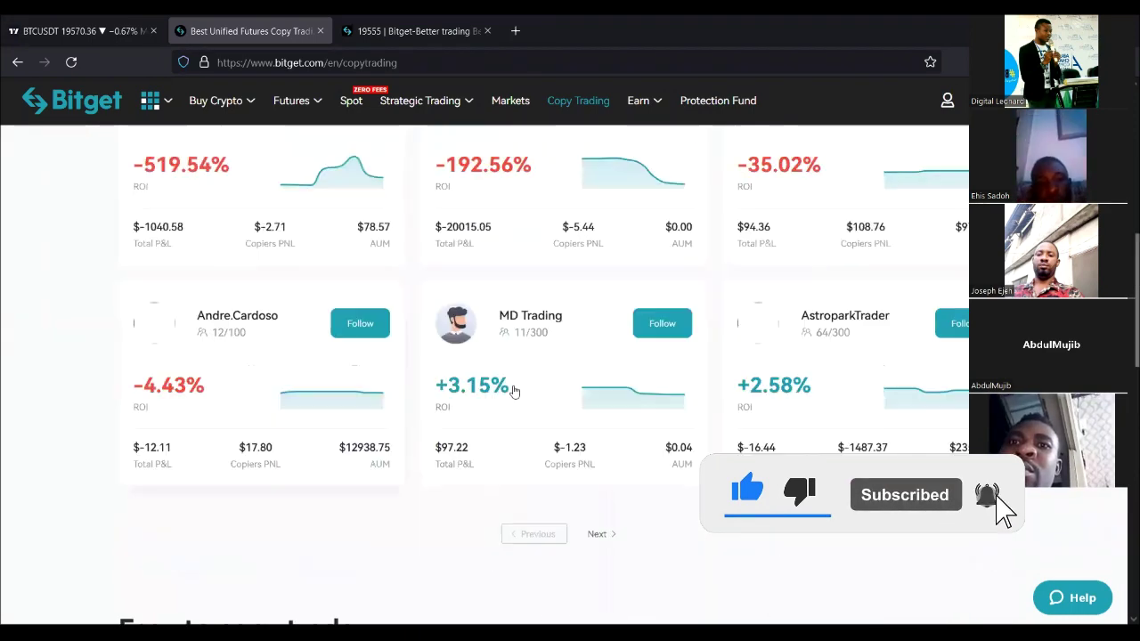
{"action": "left_click", "coordinate": [600, 534]}
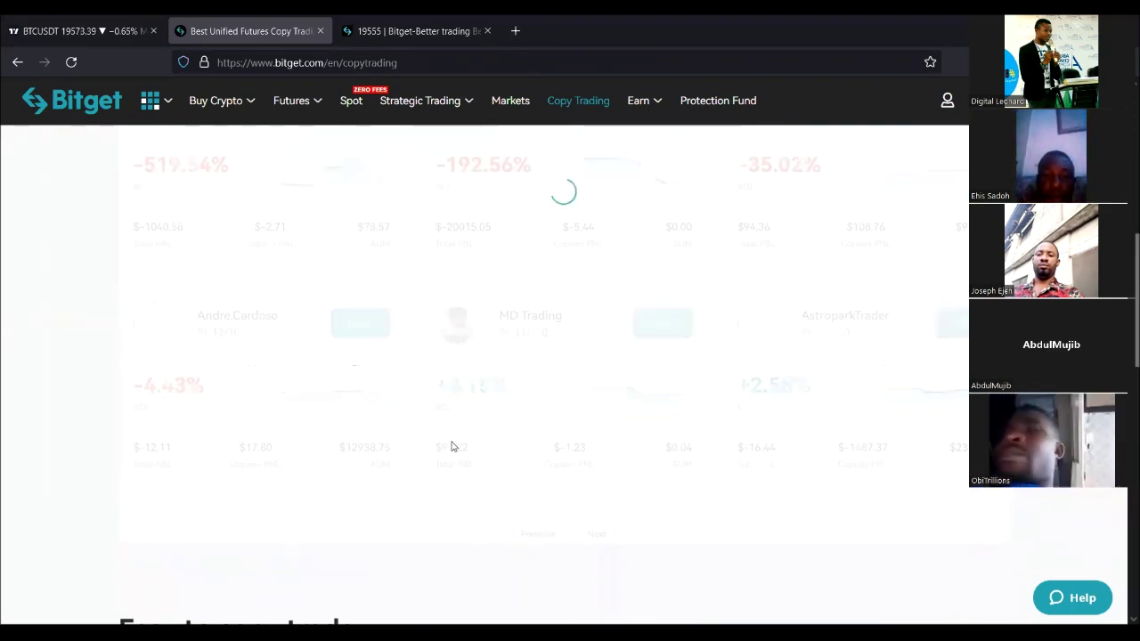
{"action": "scroll", "coordinate": [318, 437], "scroll_direction": "up", "scroll_amount": 4}
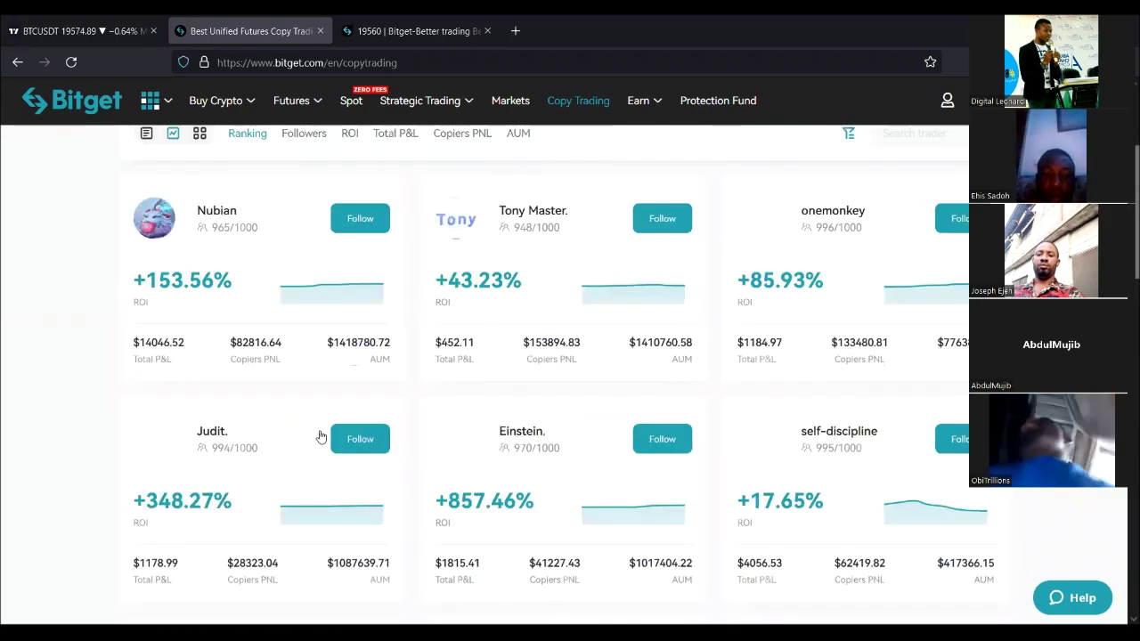
Step: Examine the ROI, Copiers PNL and follower counts of the traders on the second ranking page
{"action": "scroll", "coordinate": [438, 300], "scroll_direction": "down", "scroll_amount": 2}
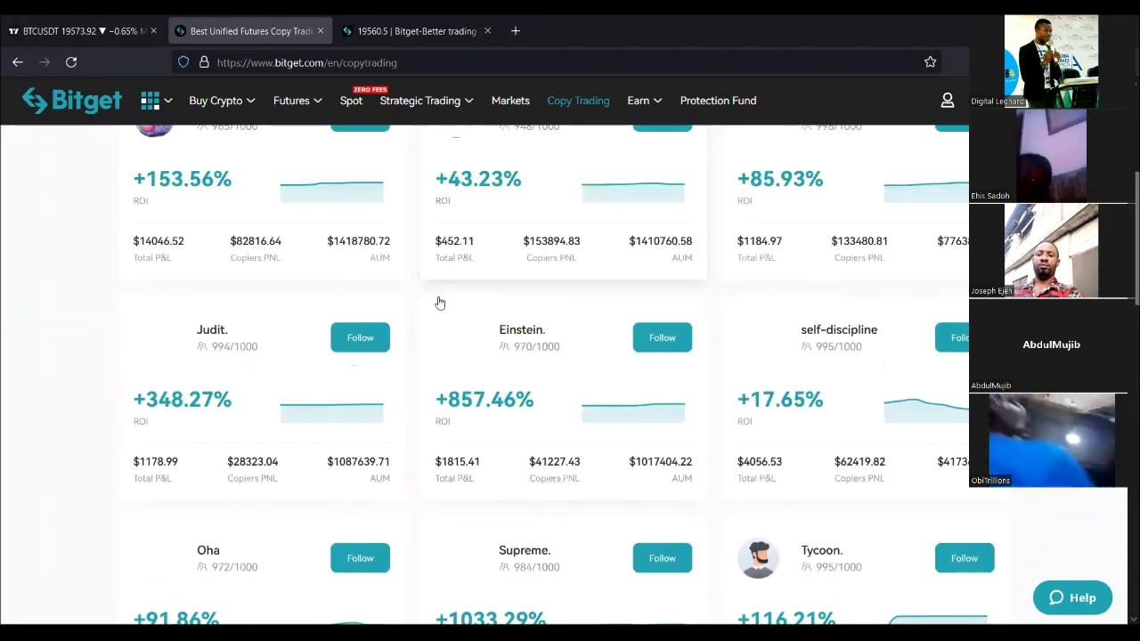
{"action": "scroll", "coordinate": [438, 300], "scroll_direction": "up", "scroll_amount": 3}
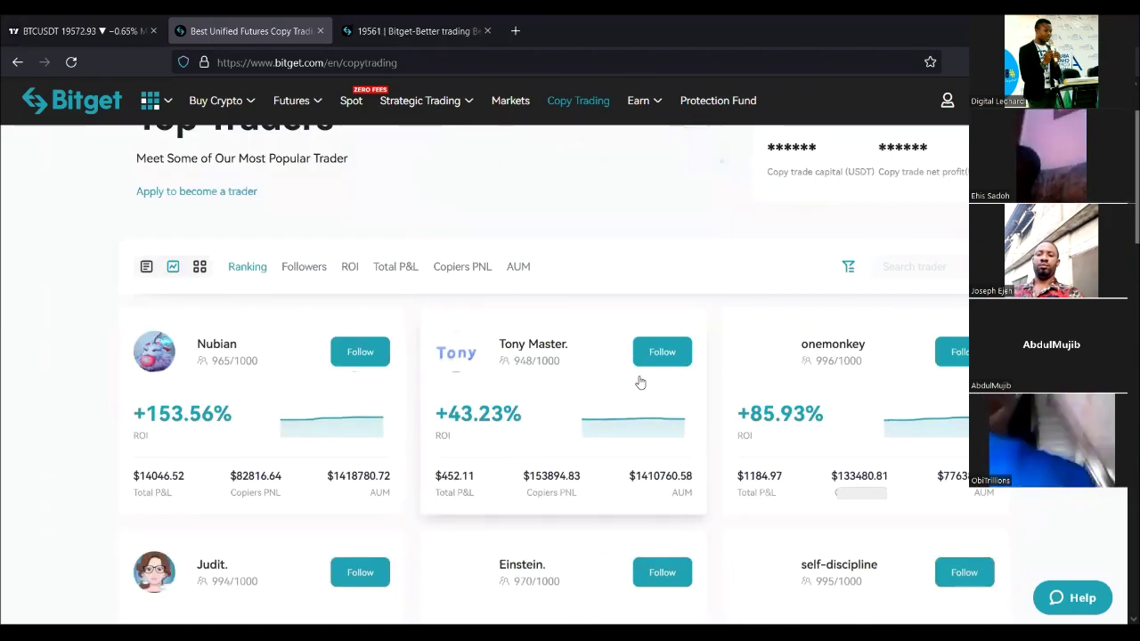
{"action": "scroll", "coordinate": [635, 382], "scroll_direction": "down", "scroll_amount": 1}
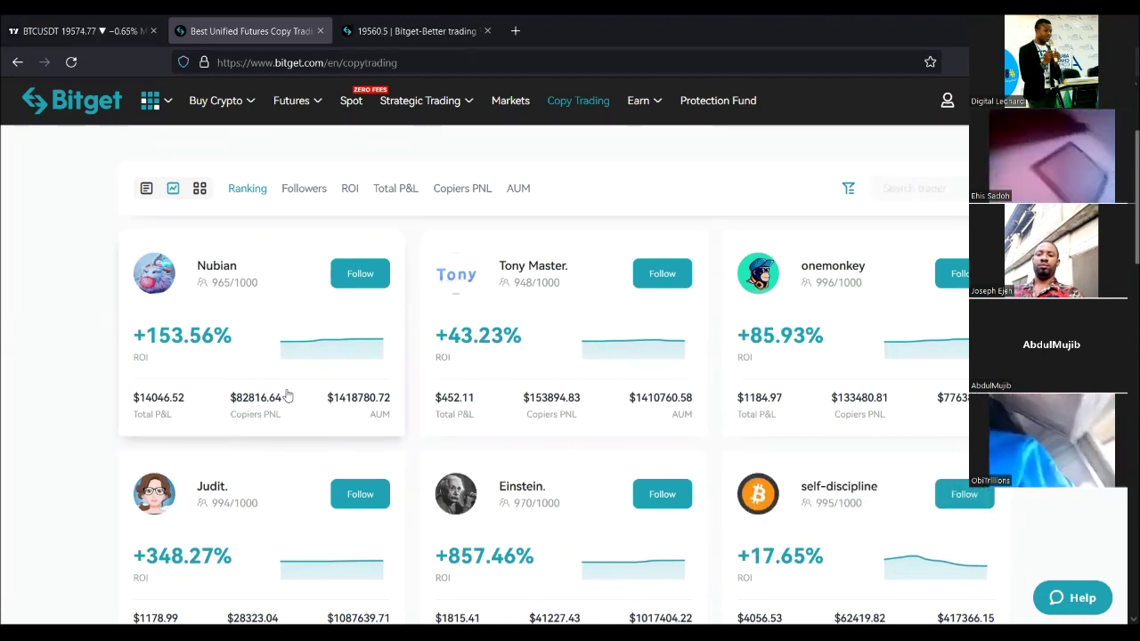
{"action": "scroll", "coordinate": [427, 374], "scroll_direction": "down", "scroll_amount": 5}
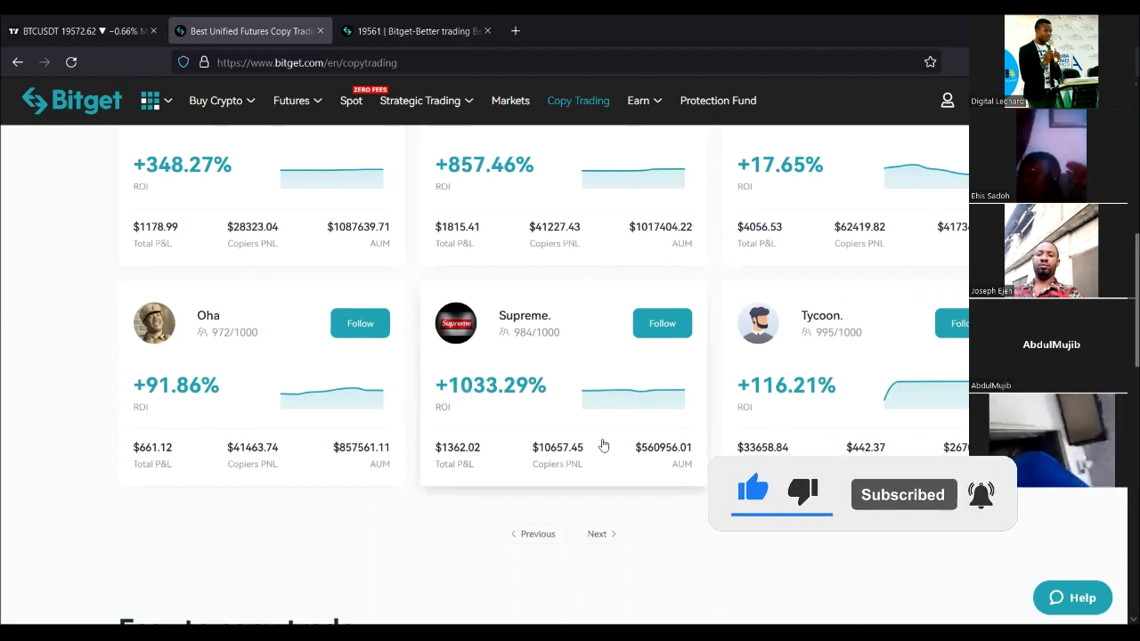
{"action": "scroll", "coordinate": [653, 427], "scroll_direction": "up", "scroll_amount": 4}
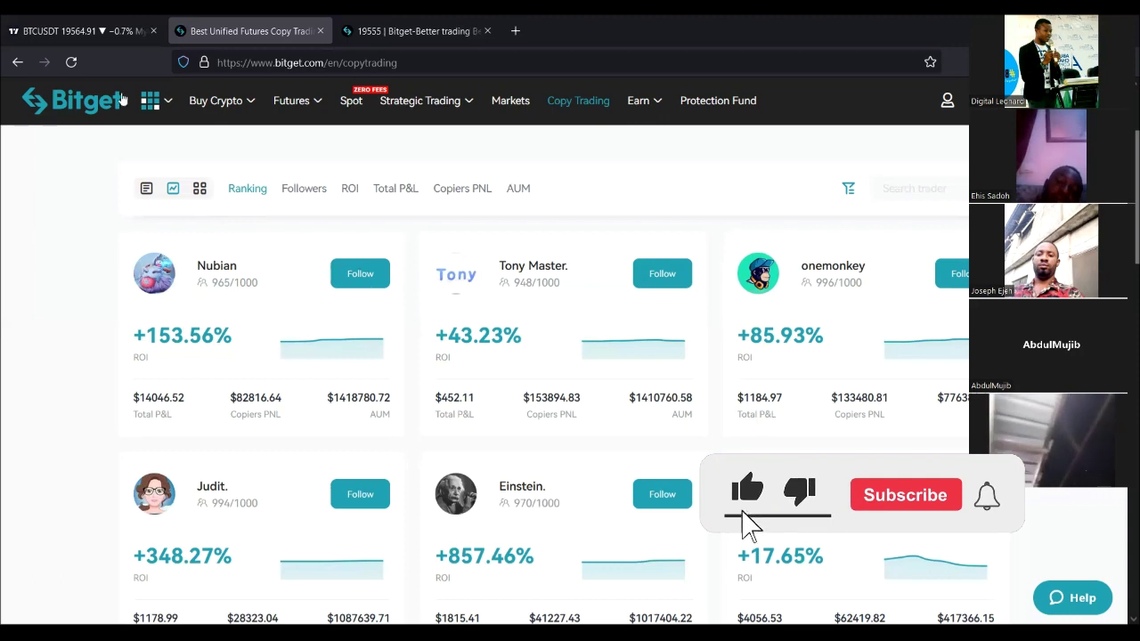
Step: Return to the Bitget homepage and reopen the Copy Trading page with the sorting criteria and first trader cards in view
{"action": "left_click", "coordinate": [100, 107]}
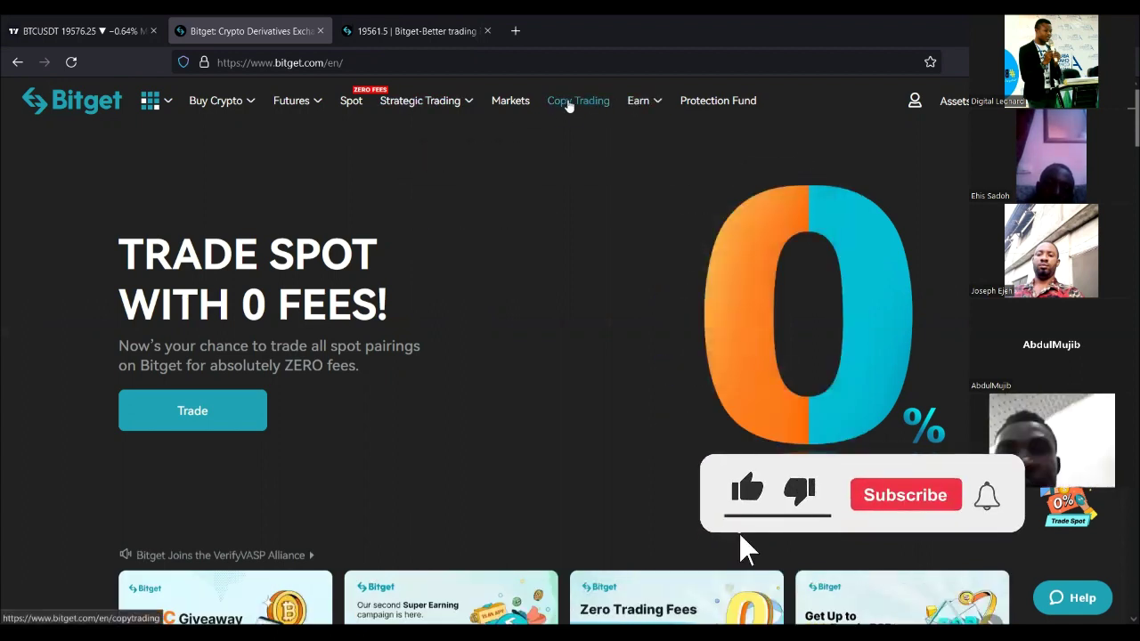
{"action": "left_click", "coordinate": [568, 103]}
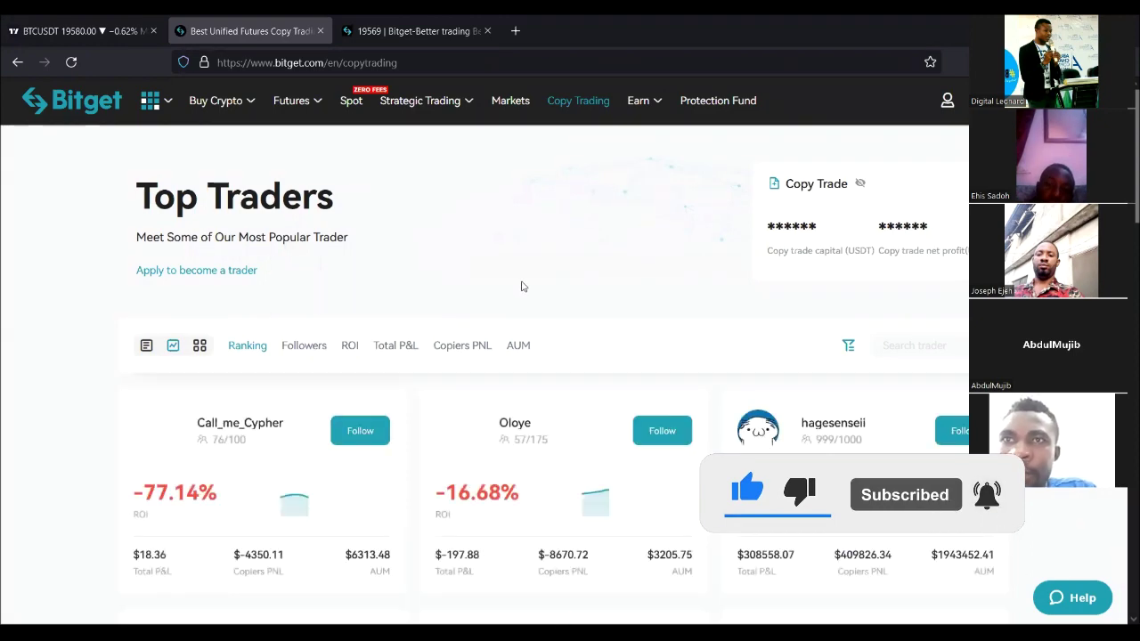
{"action": "scroll", "coordinate": [171, 359], "scroll_direction": "down", "scroll_amount": 3}
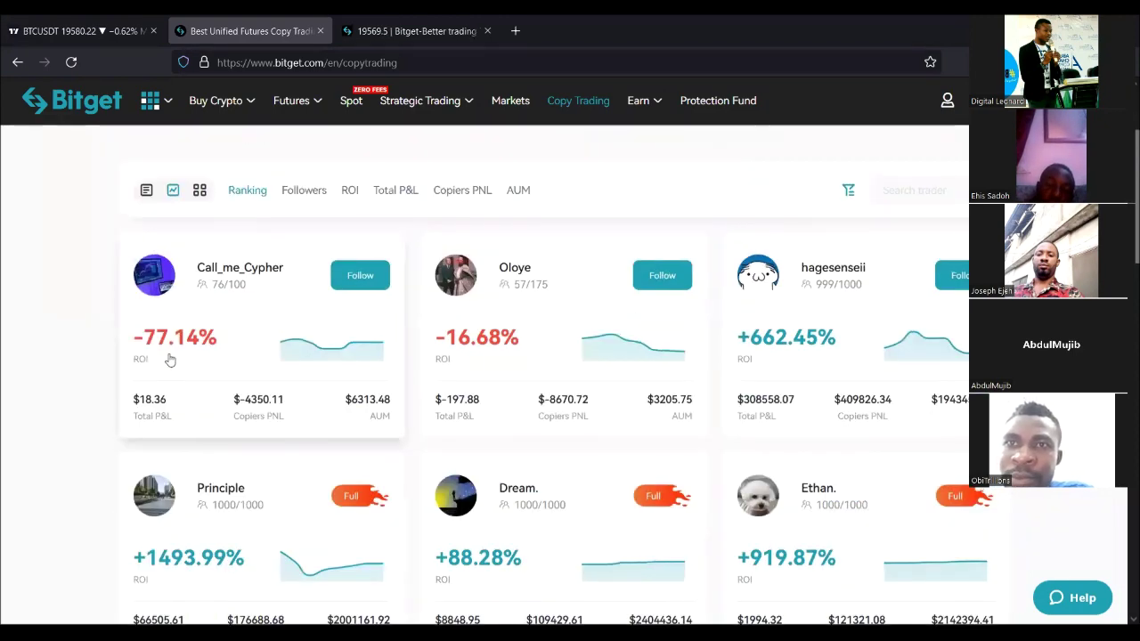
{"action": "scroll", "coordinate": [230, 244], "scroll_direction": "up", "scroll_amount": 1}
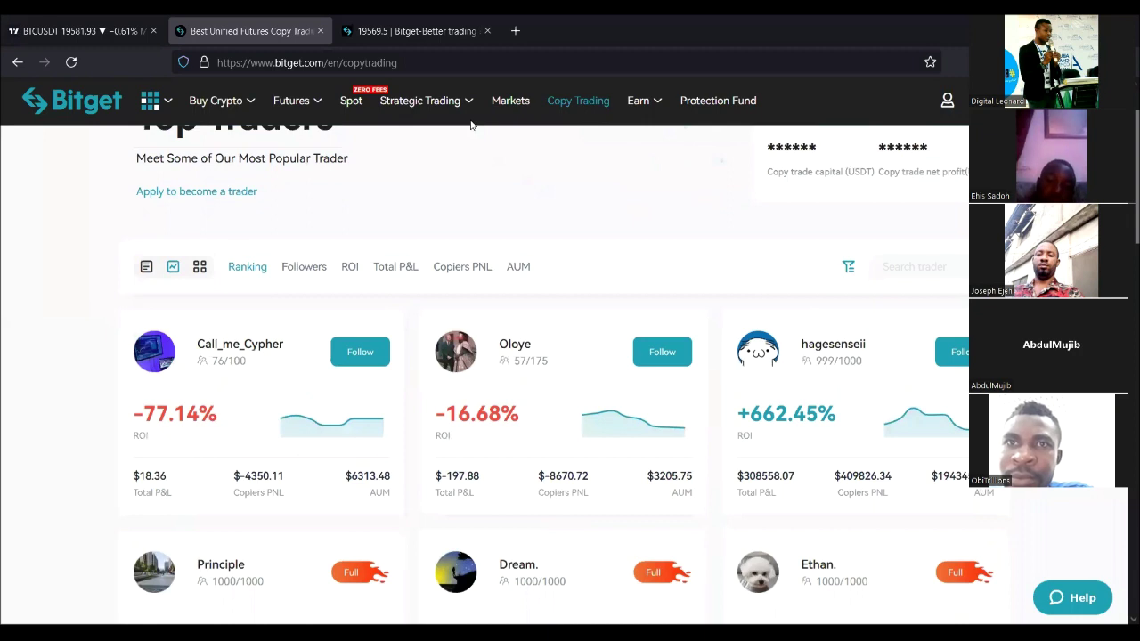
Step: Circle the row of sorting criteria in red and mark Ranking, Followers, ROI, Total P&L and Copiers PNL individually
{"action": "left_click_drag", "start_coordinate": [256, 218], "coordinate": [251, 224]}
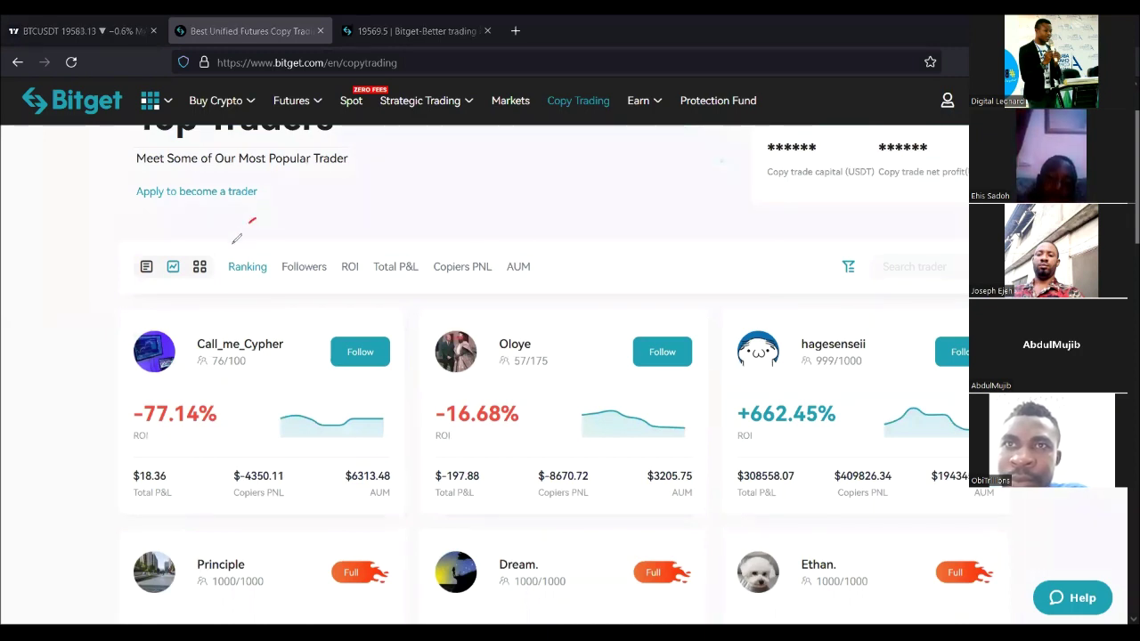
{"action": "left_click_drag", "start_coordinate": [561, 232], "coordinate": [228, 231]}
{"action": "mouse_move", "coordinate": [251, 285]}
{"action": "left_mouse_down"}
{"action": "mouse_move", "coordinate": [273, 268]}
{"action": "mouse_move", "coordinate": [343, 263]}
{"action": "left_mouse_up"}
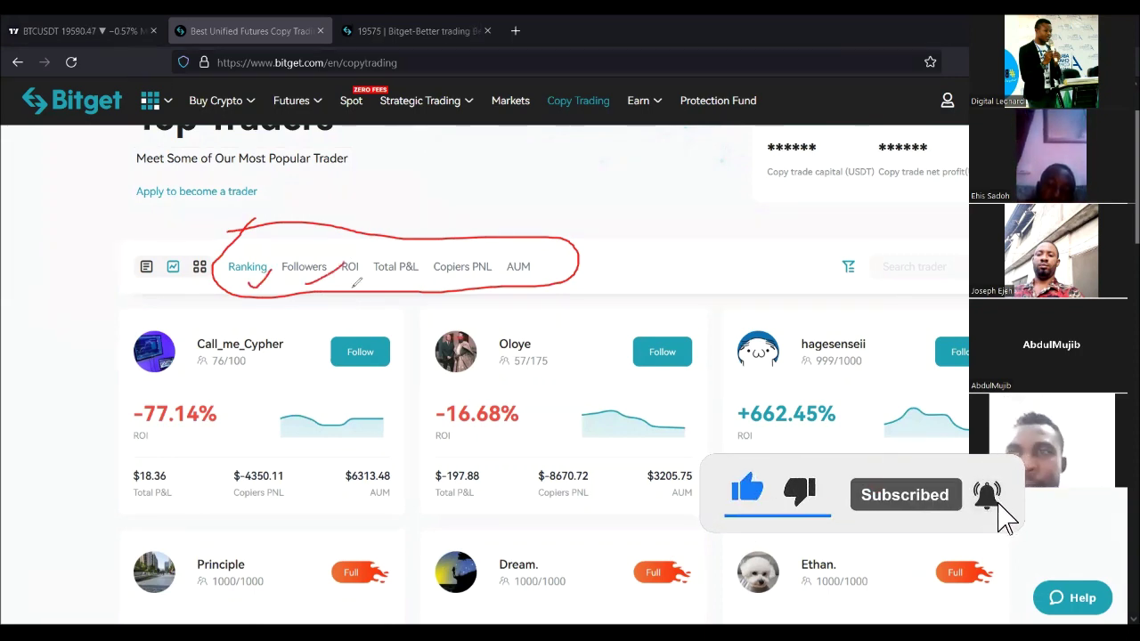
{"action": "mouse_move", "coordinate": [355, 271]}
{"action": "left_mouse_down"}
{"action": "mouse_move", "coordinate": [358, 286]}
{"action": "mouse_move", "coordinate": [398, 282]}
{"action": "left_mouse_up"}
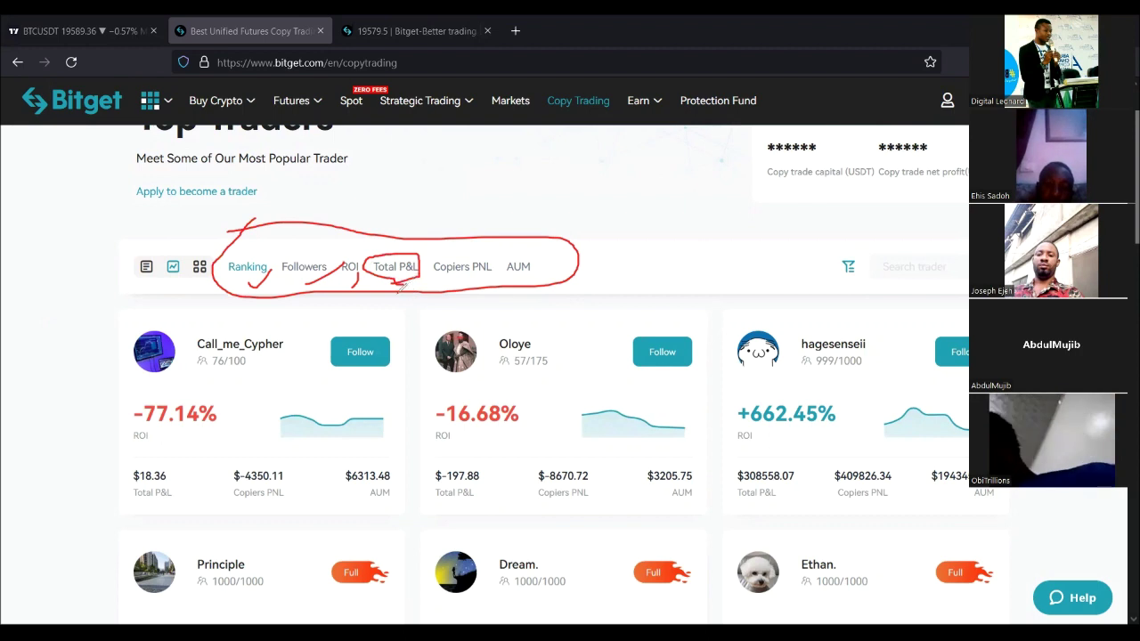
{"action": "left_click_drag", "start_coordinate": [450, 279], "coordinate": [510, 270]}
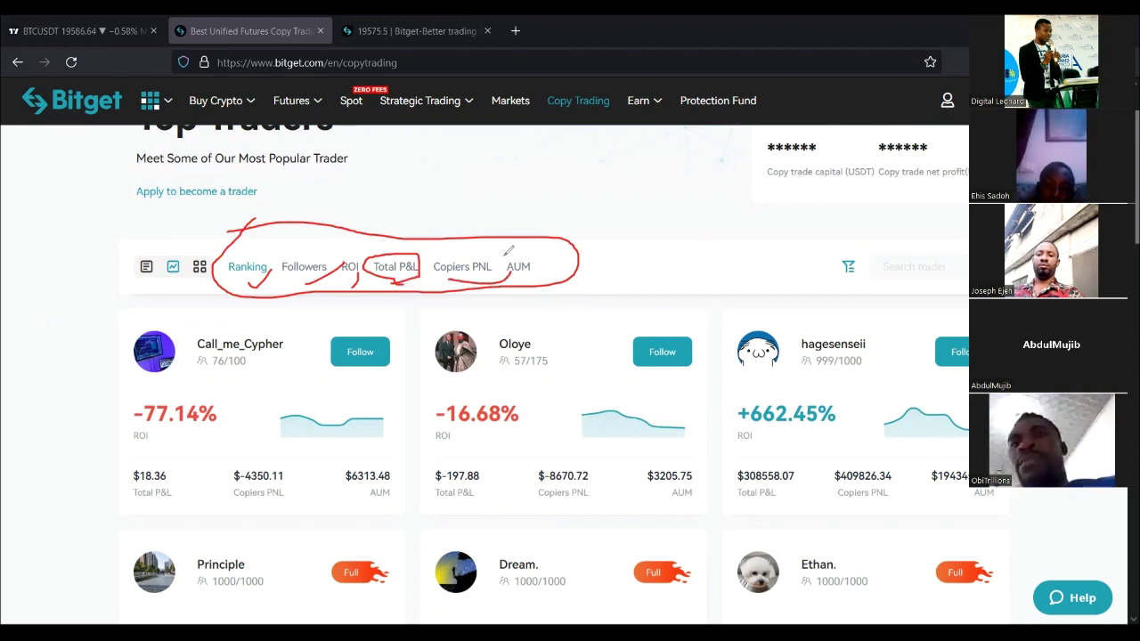
{"action": "left_click_drag", "start_coordinate": [434, 253], "coordinate": [420, 278]}
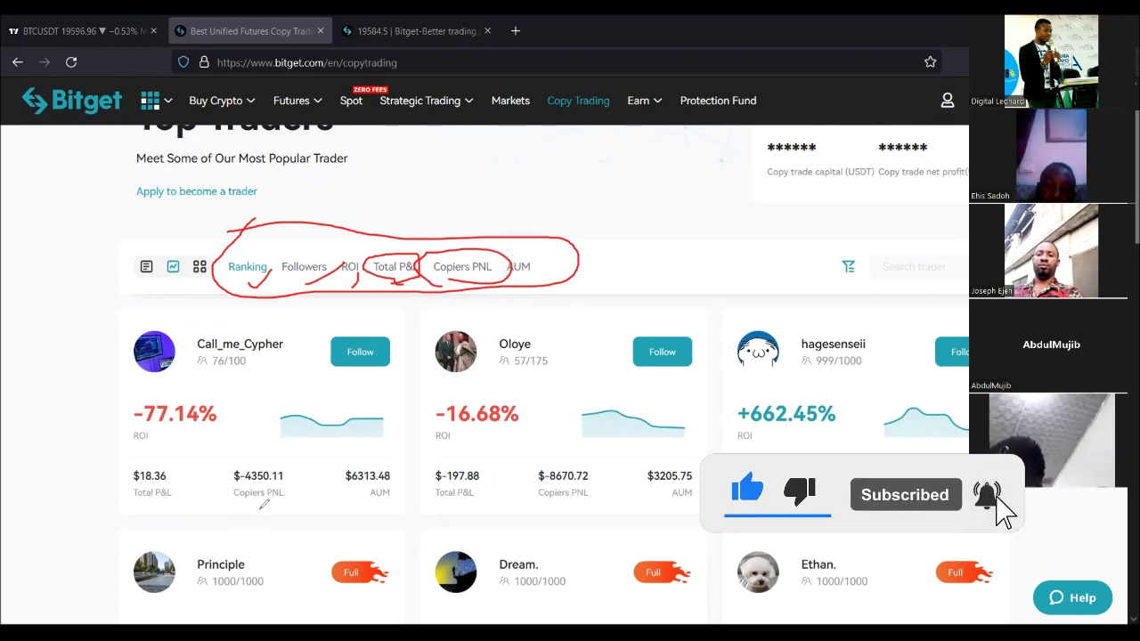
Step: Mark the Copiers PNL, follower count and ROI on the first trader's card with the red pen
{"action": "left_click_drag", "start_coordinate": [240, 506], "coordinate": [285, 450]}
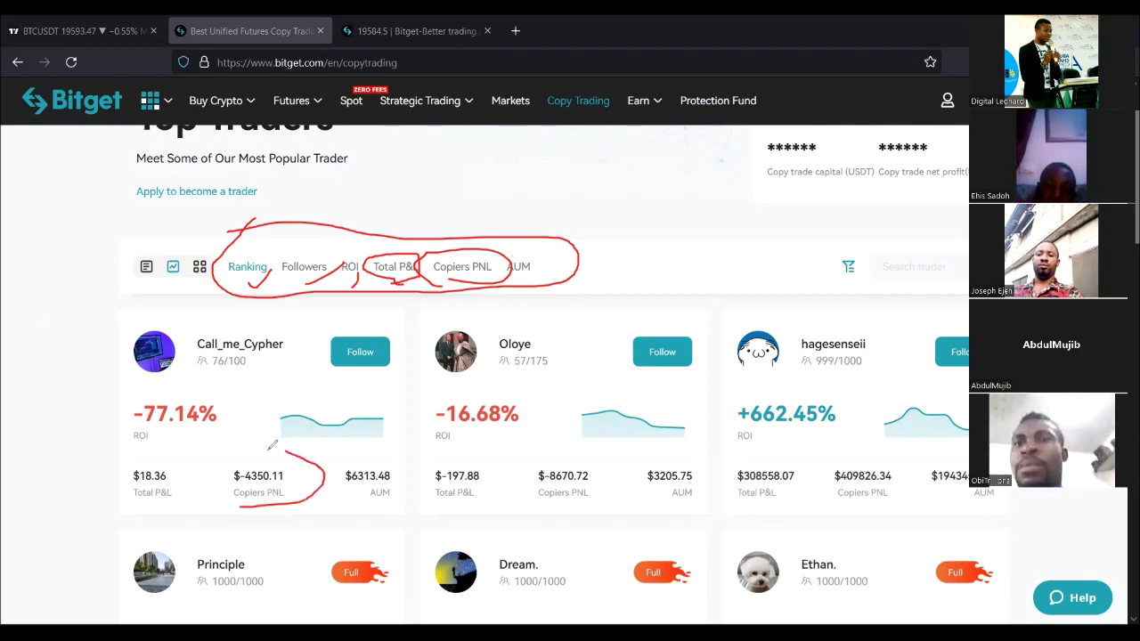
{"action": "left_click_drag", "start_coordinate": [220, 487], "coordinate": [264, 507]}
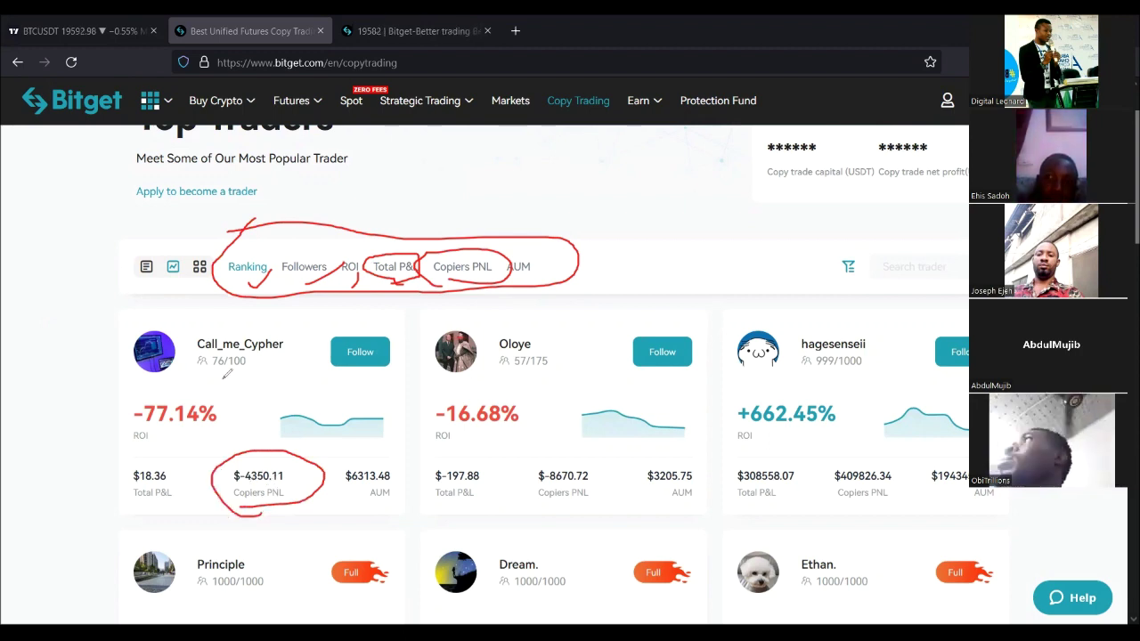
{"action": "mouse_move", "coordinate": [249, 354]}
{"action": "left_mouse_down"}
{"action": "mouse_move", "coordinate": [252, 367]}
{"action": "mouse_move", "coordinate": [213, 354]}
{"action": "mouse_move", "coordinate": [217, 368]}
{"action": "left_mouse_up"}
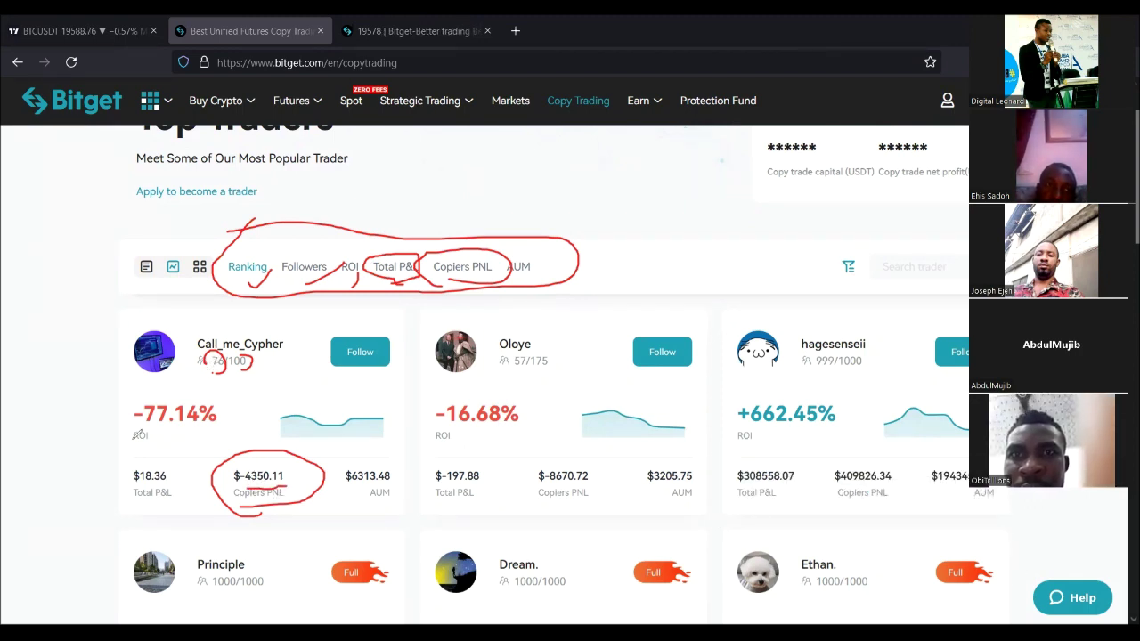
{"action": "mouse_move", "coordinate": [239, 419]}
{"action": "left_mouse_down"}
{"action": "mouse_move", "coordinate": [85, 416]}
{"action": "mouse_move", "coordinate": [192, 429]}
{"action": "left_mouse_up"}
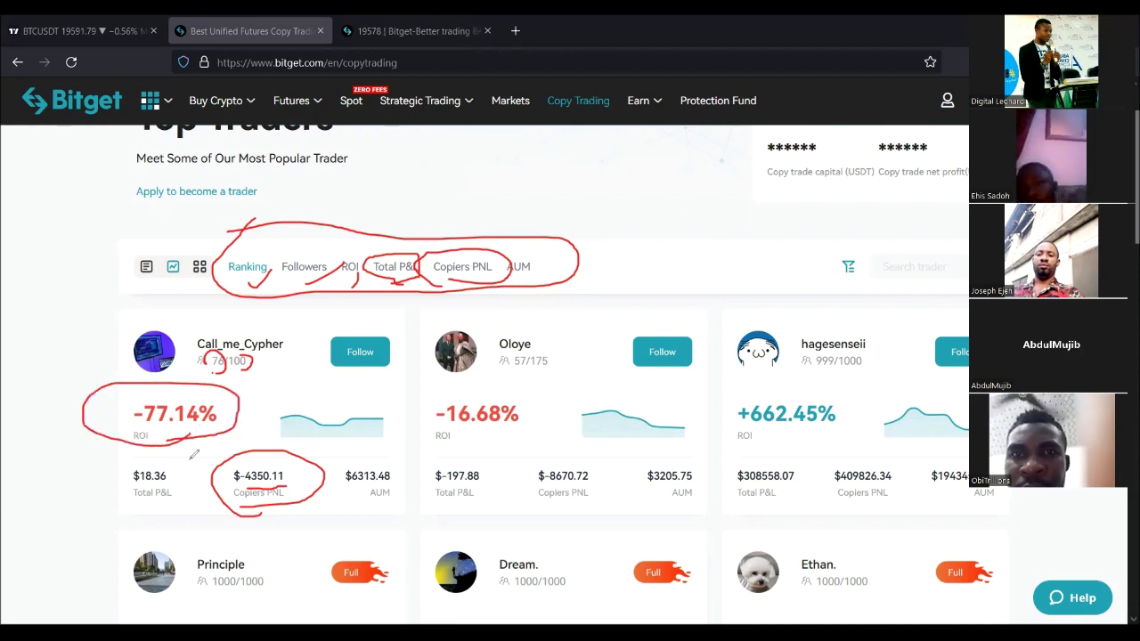
Step: Circle the ROI on the second and third trader cards, and mark the third trader's Copiers PNL and follower count
{"action": "mouse_move", "coordinate": [481, 452]}
{"action": "left_mouse_down"}
{"action": "mouse_move", "coordinate": [532, 418]}
{"action": "mouse_move", "coordinate": [442, 439]}
{"action": "left_mouse_up"}
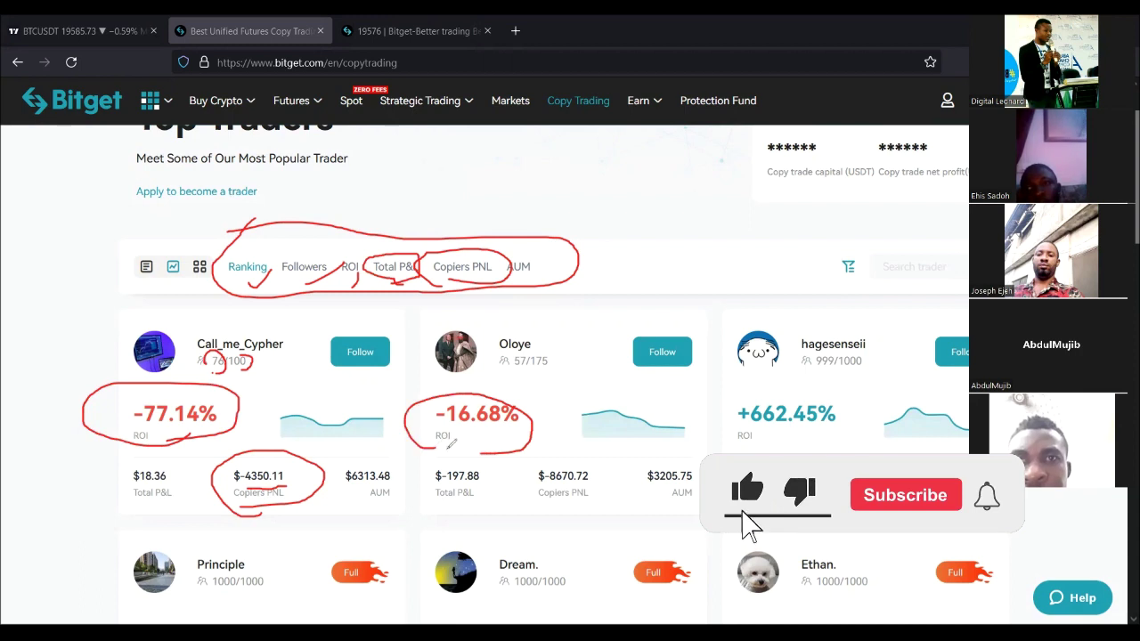
{"action": "mouse_move", "coordinate": [755, 415]}
{"action": "left_mouse_down"}
{"action": "mouse_move", "coordinate": [787, 436]}
{"action": "mouse_move", "coordinate": [891, 405]}
{"action": "left_mouse_up"}
{"action": "left_click_drag", "start_coordinate": [756, 391], "coordinate": [891, 405]}
{"action": "mouse_move", "coordinate": [846, 454]}
{"action": "left_mouse_down"}
{"action": "mouse_move", "coordinate": [821, 485]}
{"action": "mouse_move", "coordinate": [885, 497]}
{"action": "mouse_move", "coordinate": [873, 443]}
{"action": "left_mouse_up"}
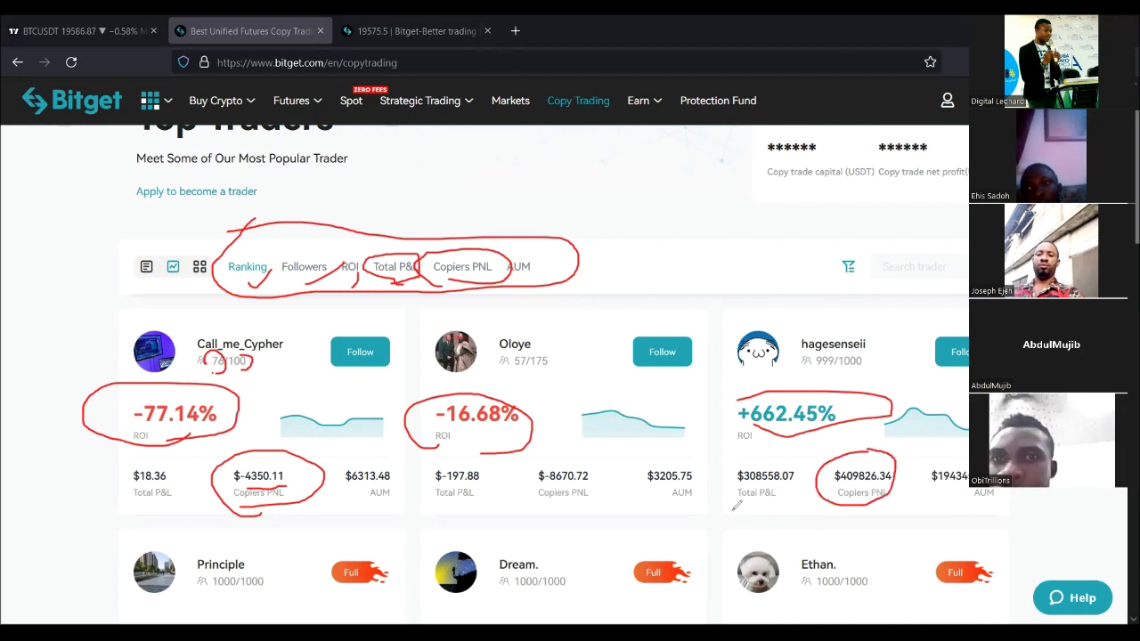
{"action": "mouse_move", "coordinate": [726, 506]}
{"action": "left_mouse_down"}
{"action": "mouse_move", "coordinate": [805, 467]}
{"action": "mouse_move", "coordinate": [734, 508]}
{"action": "left_mouse_up"}
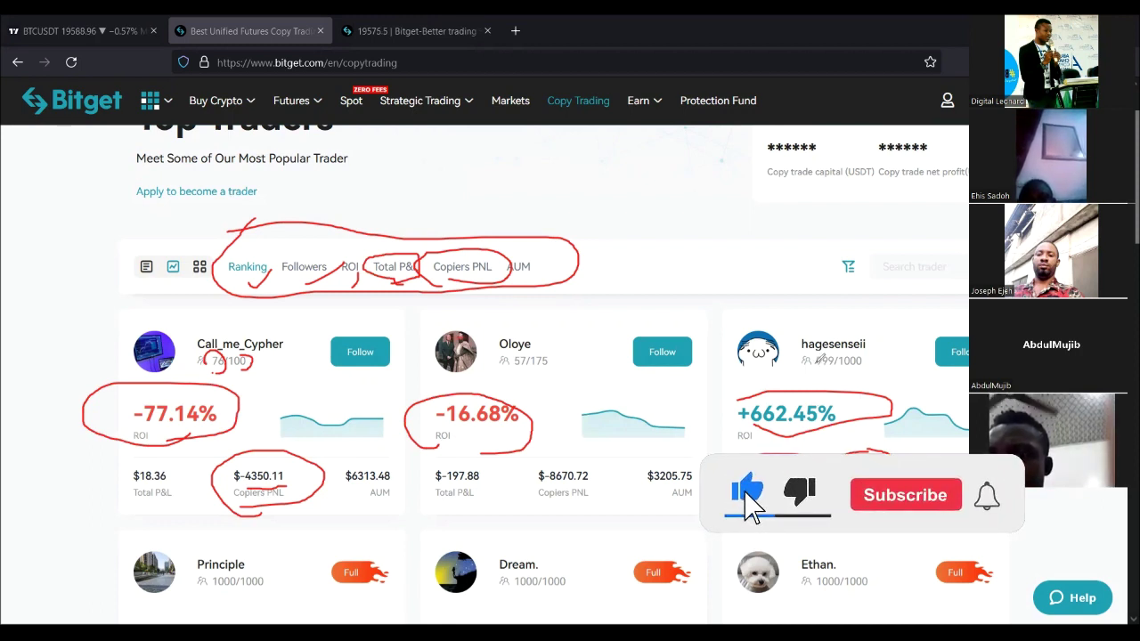
{"action": "mouse_move", "coordinate": [815, 367]}
{"action": "left_mouse_down"}
{"action": "mouse_move", "coordinate": [846, 376]}
{"action": "mouse_move", "coordinate": [876, 331]}
{"action": "left_mouse_up"}
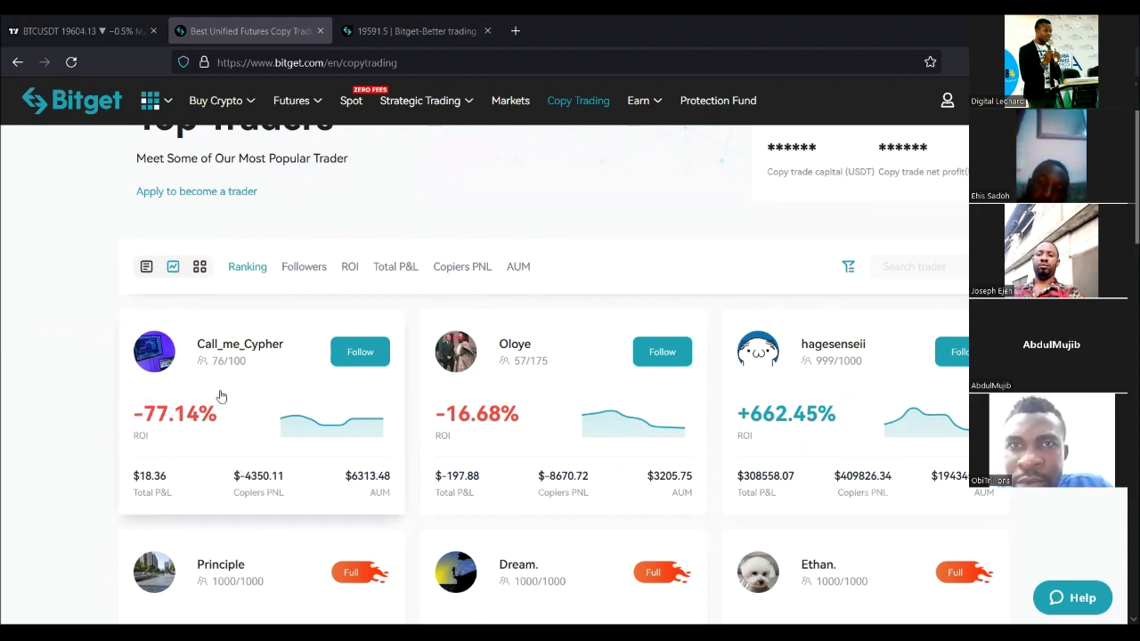
Step: Sort the top traders by Followers and bring the first two rows of cards into view
{"action": "left_click", "coordinate": [312, 267]}
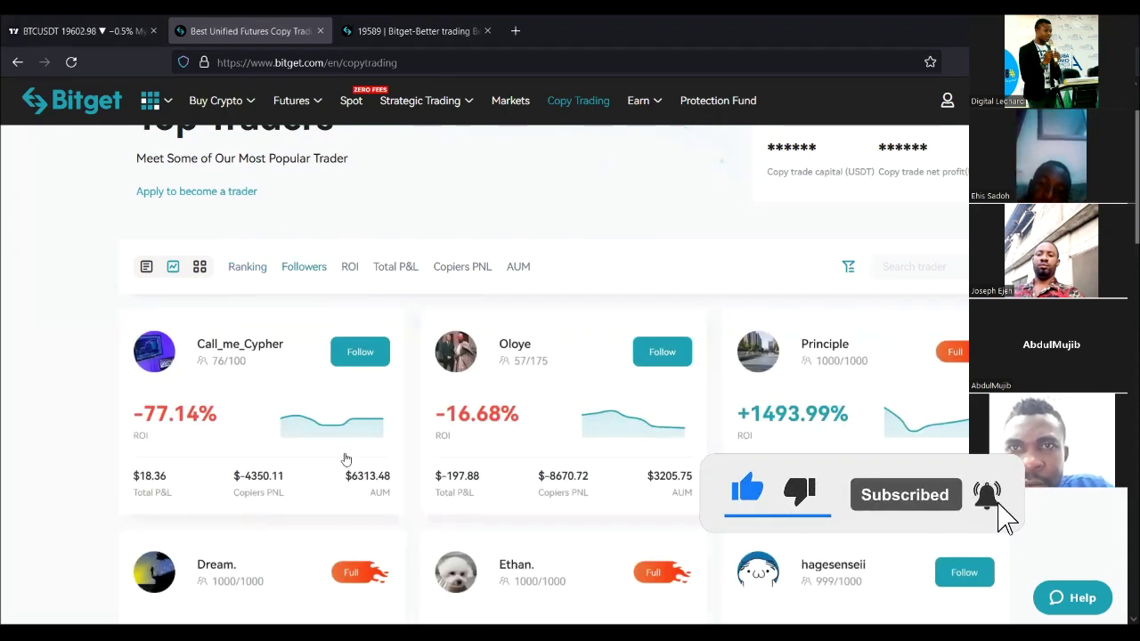
{"action": "scroll", "coordinate": [656, 442], "scroll_direction": "down", "scroll_amount": 2}
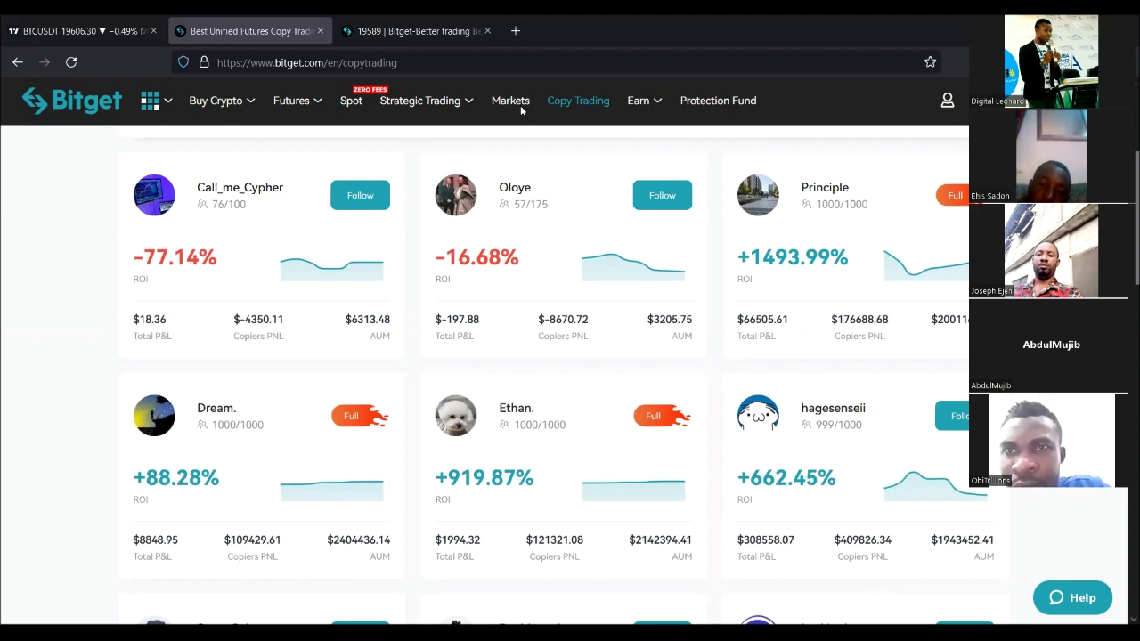
Step: Circle the ROI and Copiers PNL on the full traders' cards with the red pen, and clear all the markings
{"action": "mouse_move", "coordinate": [492, 429]}
{"action": "left_mouse_down"}
{"action": "mouse_move", "coordinate": [542, 463]}
{"action": "mouse_move", "coordinate": [492, 431]}
{"action": "left_mouse_up"}
{"action": "mouse_move", "coordinate": [504, 393]}
{"action": "left_mouse_down"}
{"action": "mouse_move", "coordinate": [516, 441]}
{"action": "mouse_move", "coordinate": [592, 420]}
{"action": "mouse_move", "coordinate": [501, 396]}
{"action": "mouse_move", "coordinate": [563, 405]}
{"action": "left_mouse_up"}
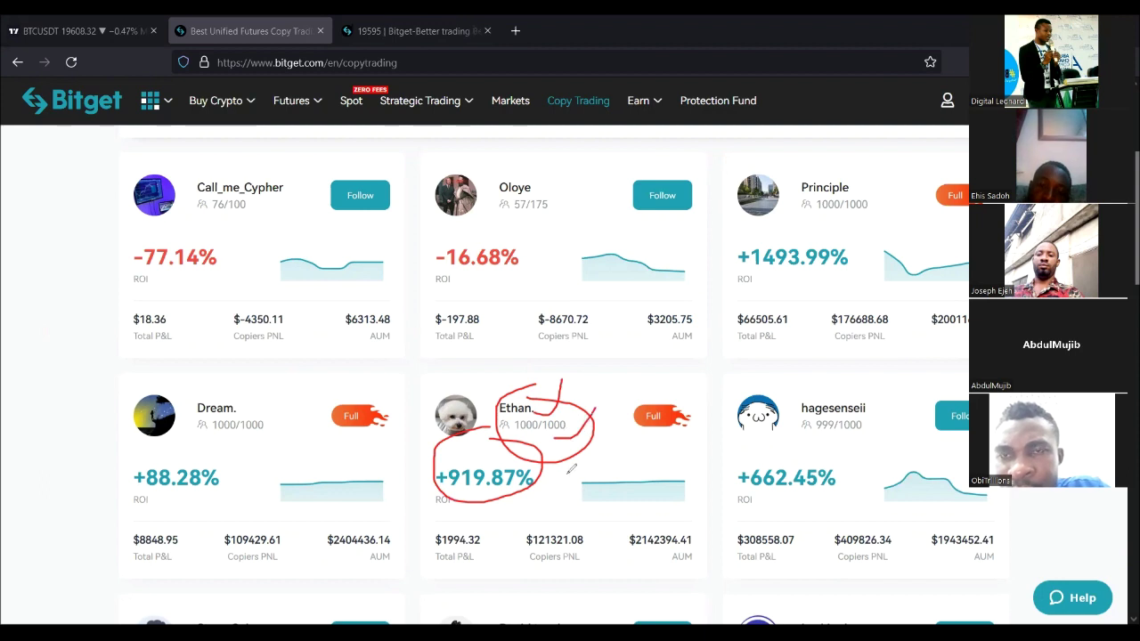
{"action": "mouse_move", "coordinate": [510, 525]}
{"action": "left_mouse_down"}
{"action": "mouse_move", "coordinate": [512, 577]}
{"action": "mouse_move", "coordinate": [609, 536]}
{"action": "mouse_move", "coordinate": [542, 517]}
{"action": "left_mouse_up"}
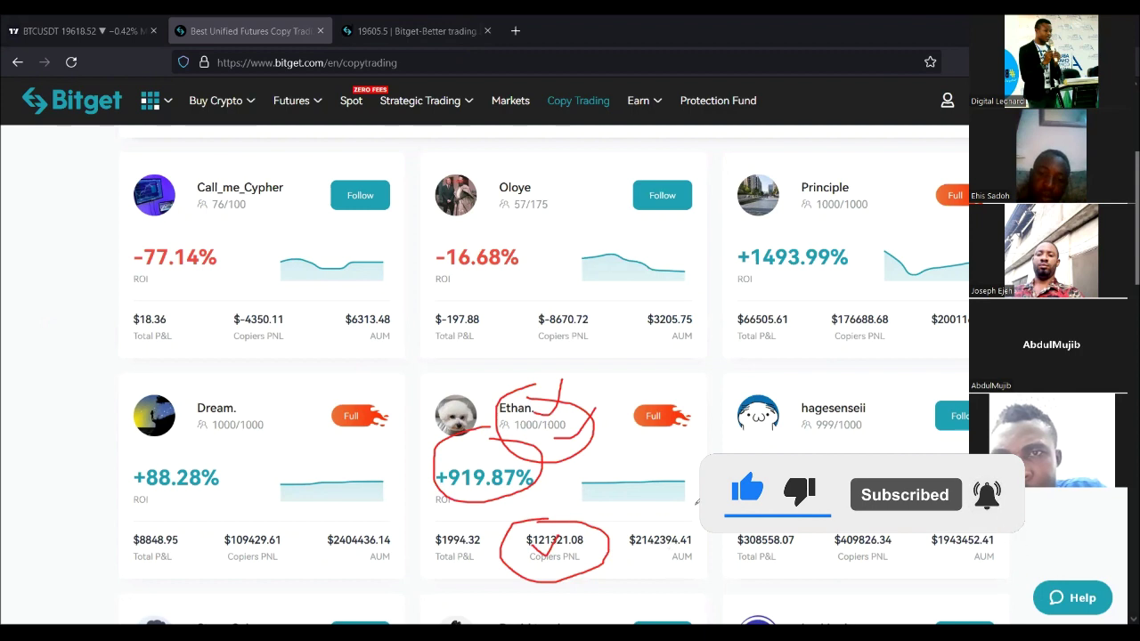
{"action": "mouse_move", "coordinate": [792, 507]}
{"action": "left_mouse_down"}
{"action": "mouse_move", "coordinate": [852, 457]}
{"action": "mouse_move", "coordinate": [748, 466]}
{"action": "left_mouse_up"}
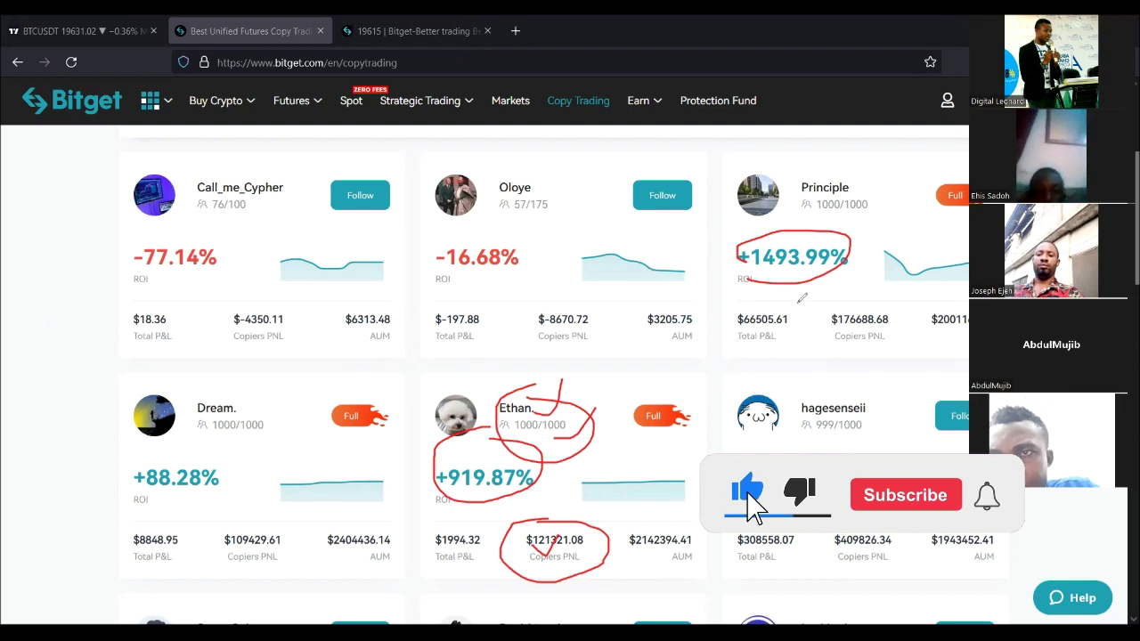
{"action": "mouse_move", "coordinate": [834, 339]}
{"action": "left_mouse_down"}
{"action": "mouse_move", "coordinate": [812, 320]}
{"action": "mouse_move", "coordinate": [850, 348]}
{"action": "left_mouse_up"}
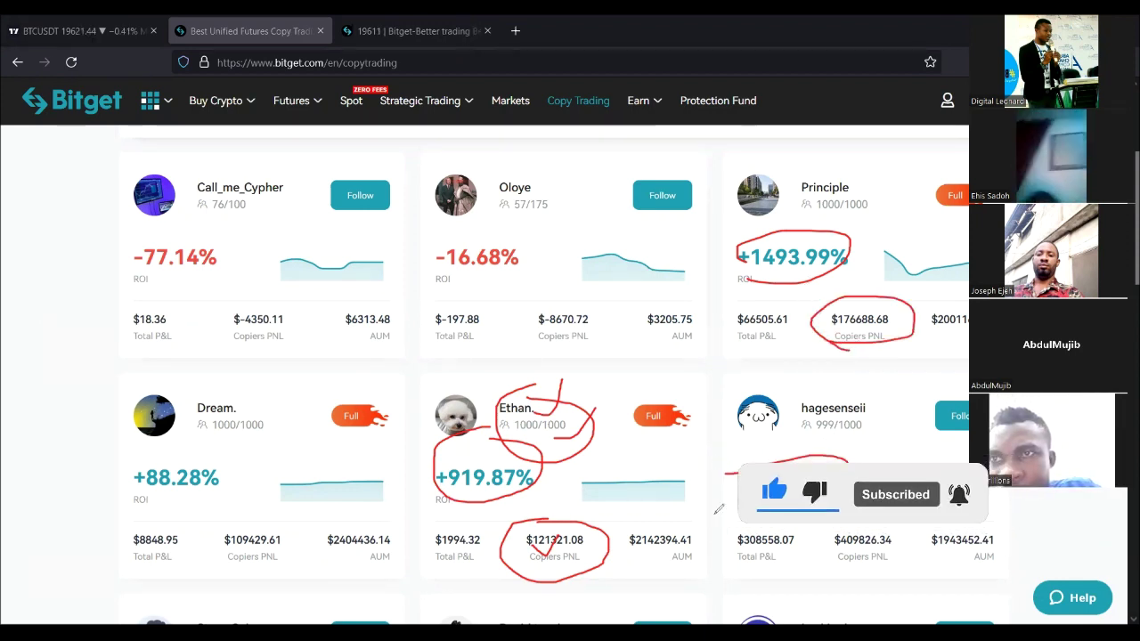
{"action": "right_click", "coordinate": [726, 122]}
{"action": "key", "text": "Escape"}
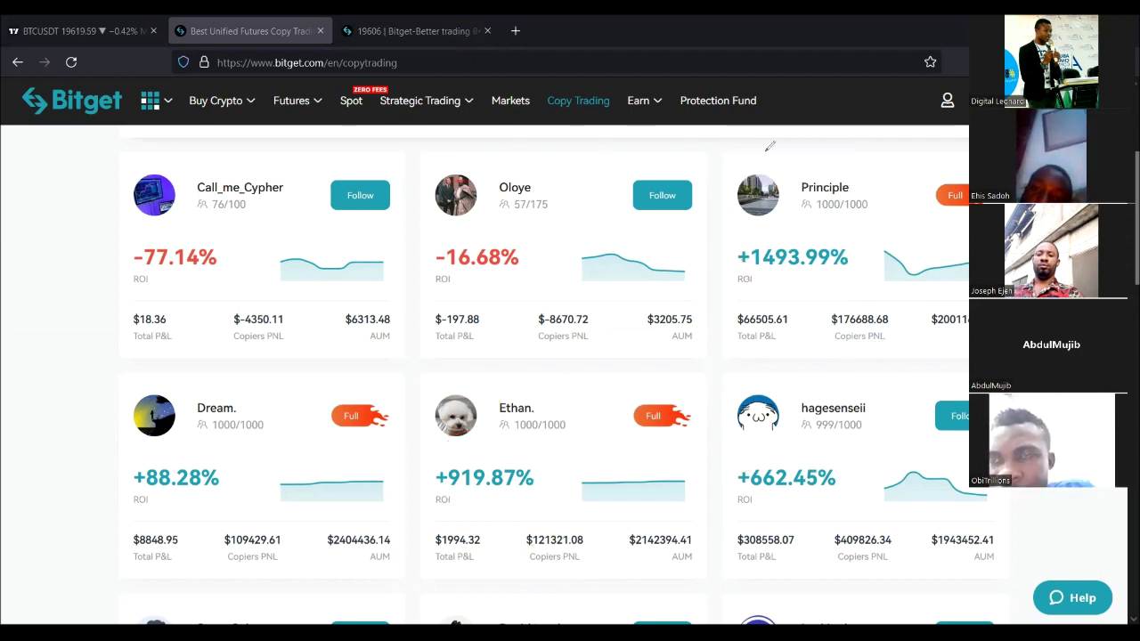
Step: Sort the top traders by ROI and bring the first two rows of cards into view
{"action": "scroll", "coordinate": [443, 330], "scroll_direction": "up", "scroll_amount": 3}
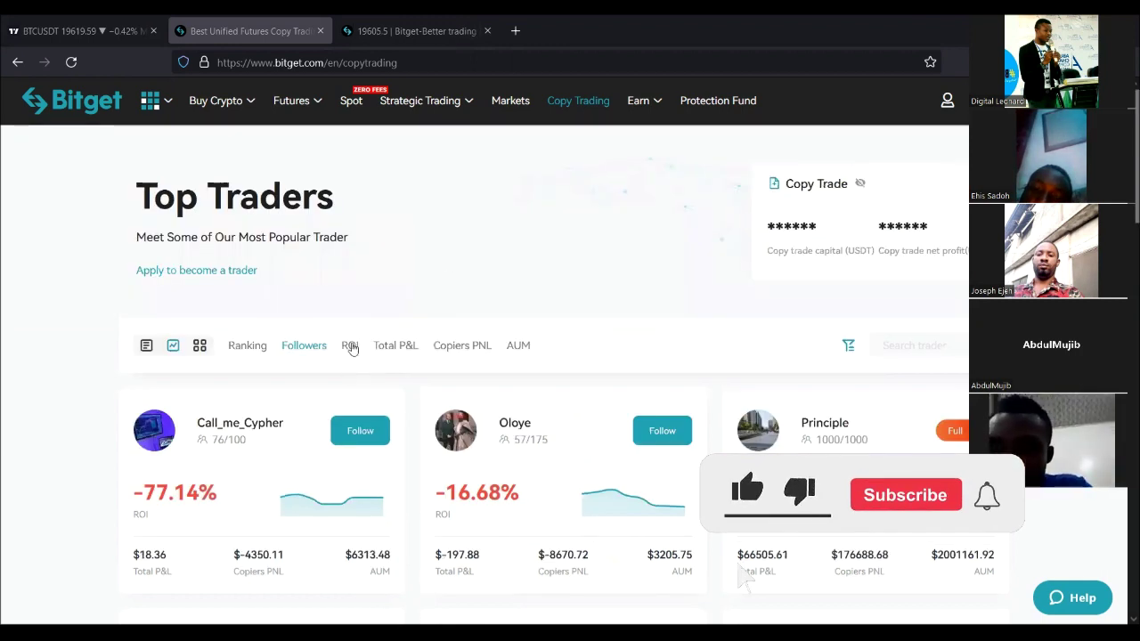
{"action": "left_click", "coordinate": [350, 346]}
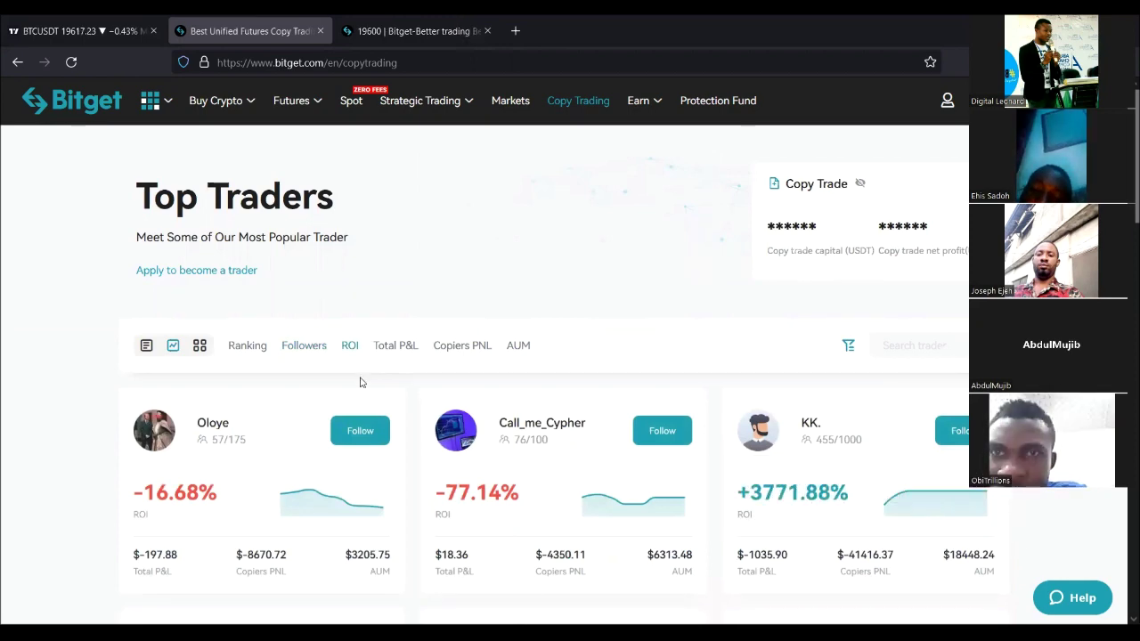
{"action": "scroll", "coordinate": [361, 381], "scroll_direction": "down", "scroll_amount": 3}
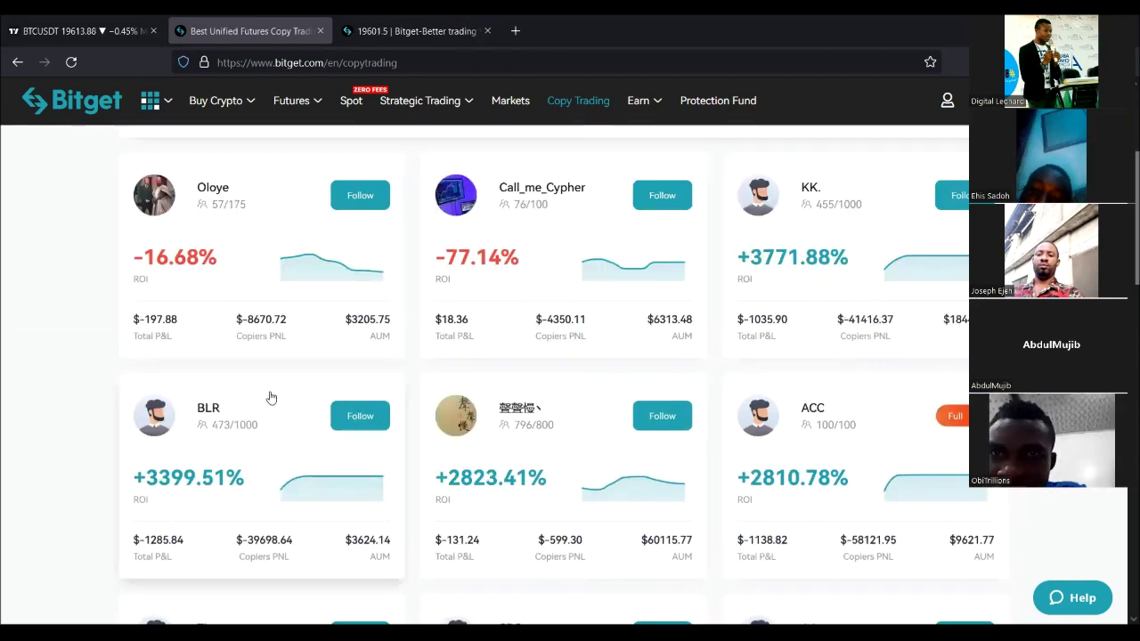
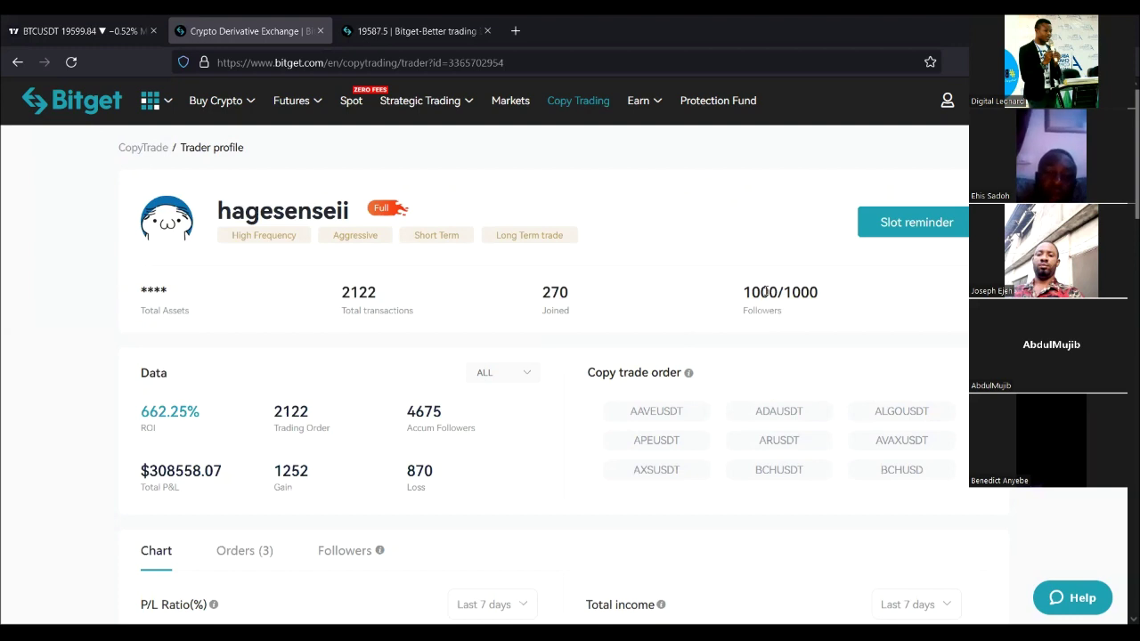
Step: Highlight the follower count on the trader's profile and return to the Copy Trading page's list of top traders
{"action": "left_click_drag", "start_coordinate": [738, 294], "coordinate": [816, 291]}
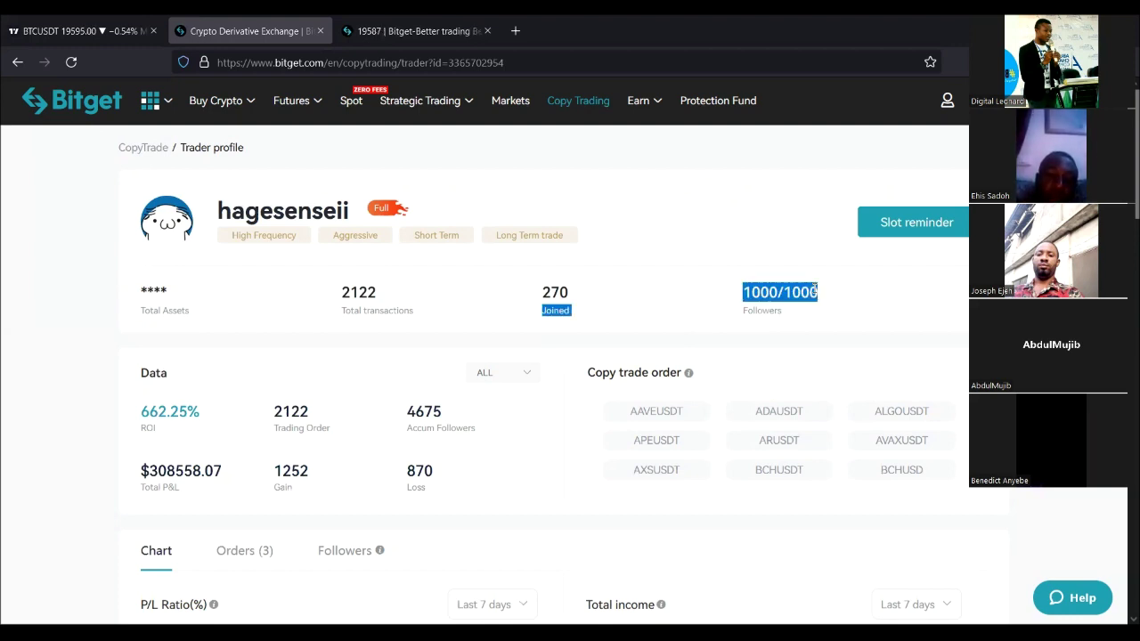
{"action": "left_click", "coordinate": [784, 308]}
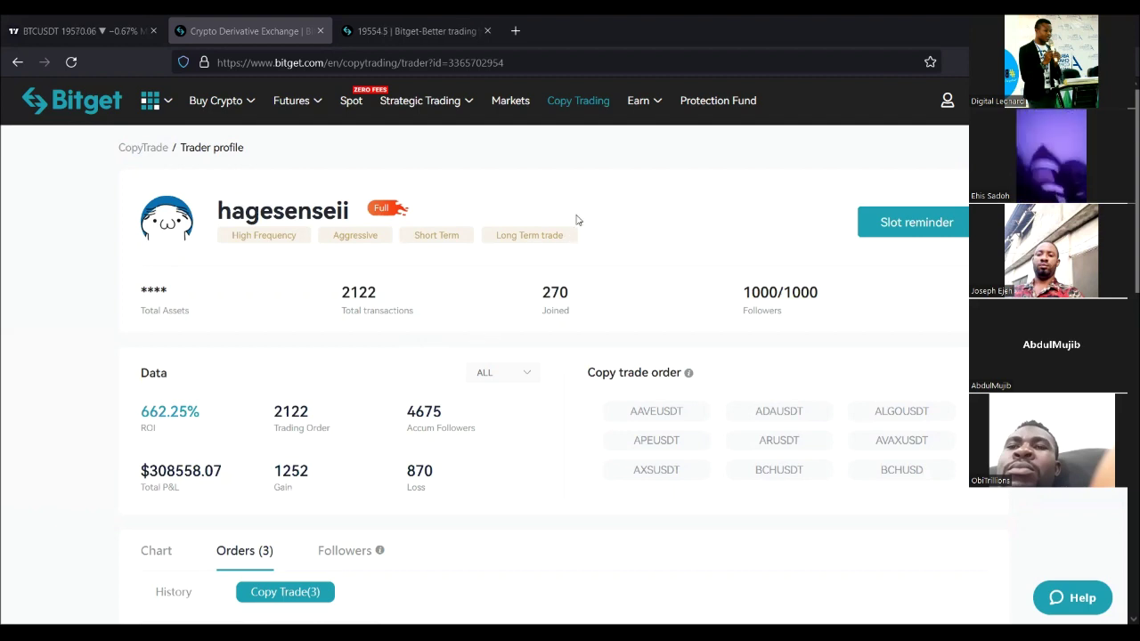
{"action": "left_click", "coordinate": [575, 103]}
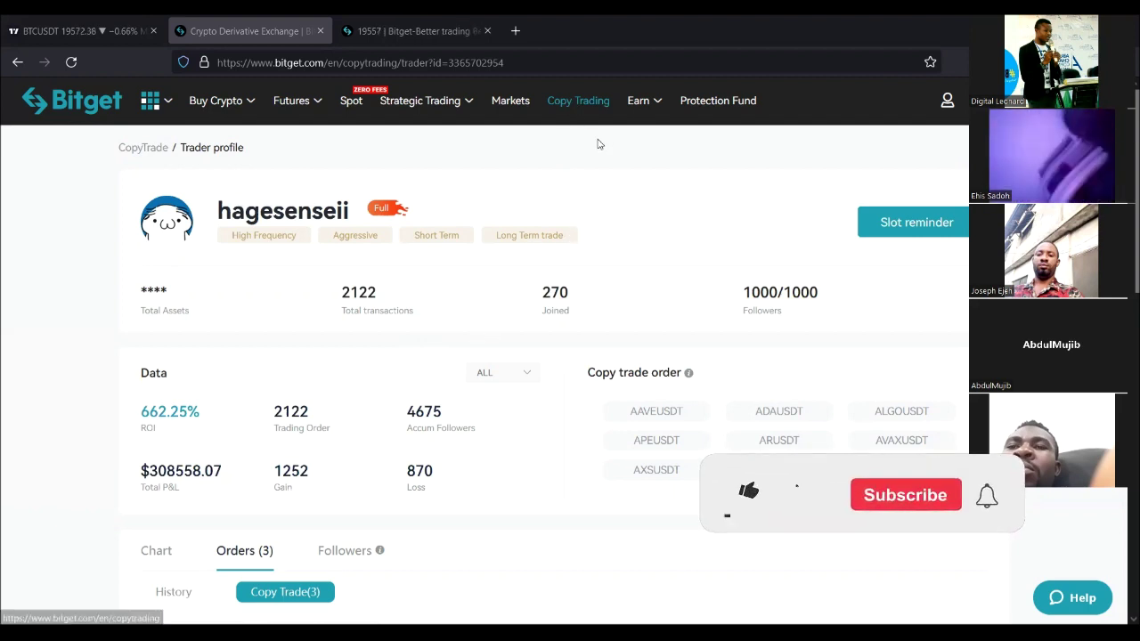
{"action": "scroll", "coordinate": [454, 410], "scroll_direction": "down", "scroll_amount": 1}
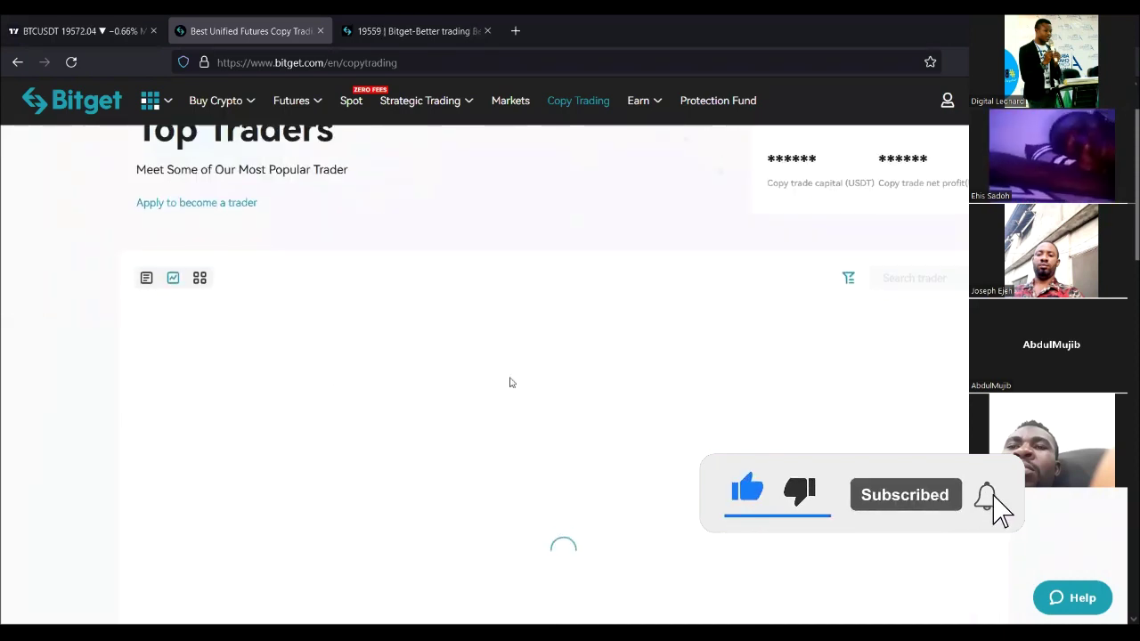
{"action": "scroll", "coordinate": [472, 365], "scroll_direction": "up", "scroll_amount": 1}
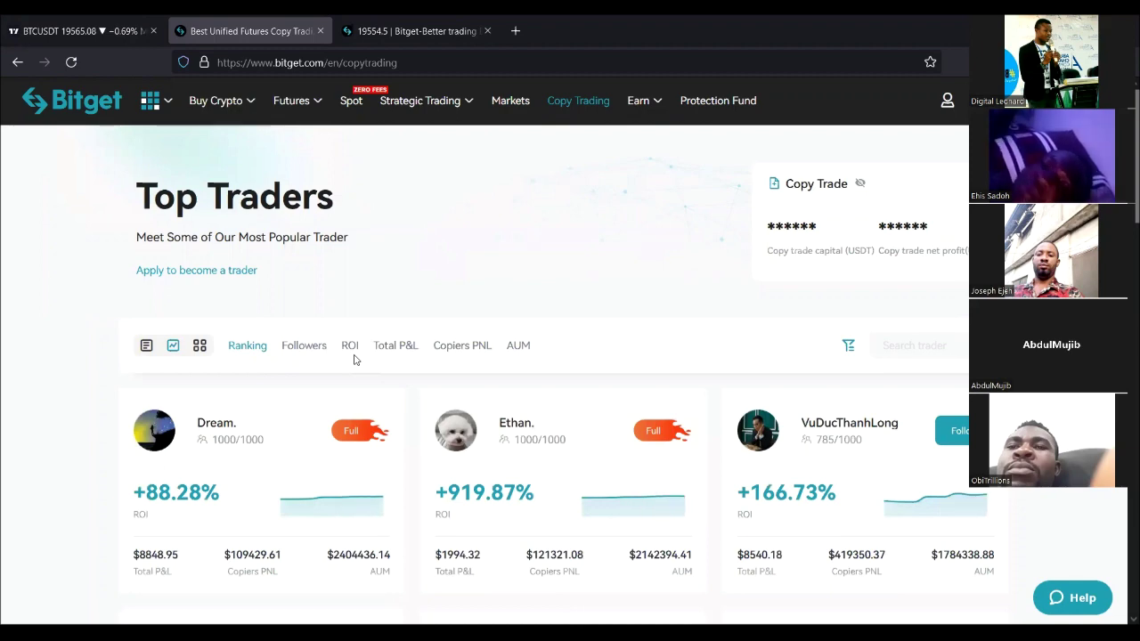
Step: Look over the trader cards in the default Ranking order and open the Star Trader Recruitment Program page
{"action": "scroll", "coordinate": [334, 398], "scroll_direction": "down", "scroll_amount": 3}
{"action": "scroll", "coordinate": [496, 398], "scroll_direction": "down", "scroll_amount": 1}
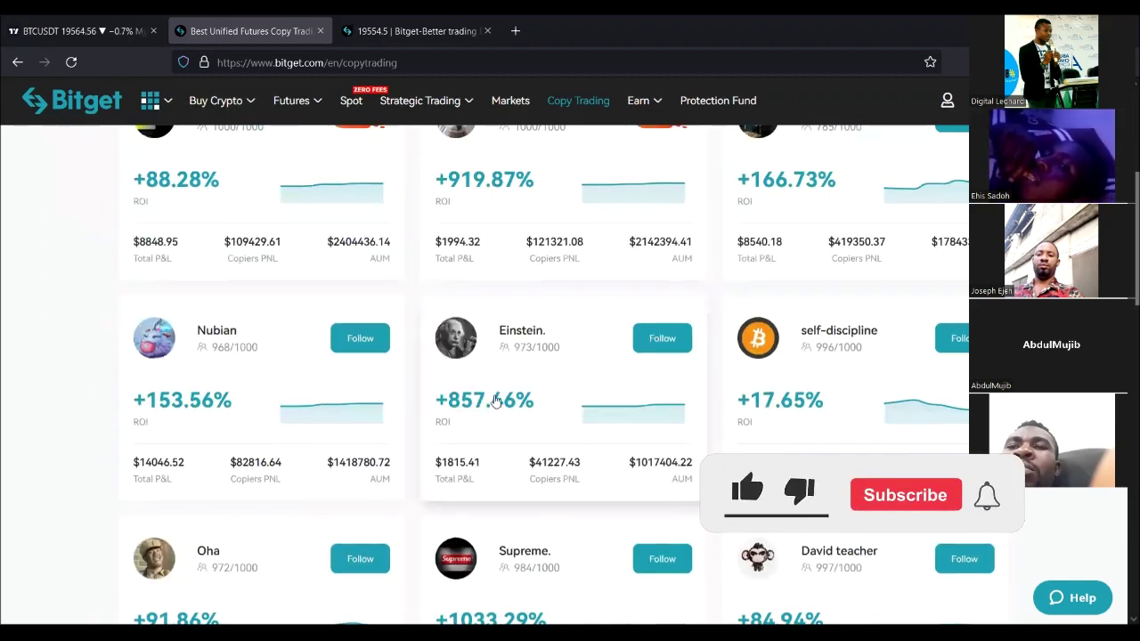
{"action": "scroll", "coordinate": [496, 398], "scroll_direction": "up", "scroll_amount": 3}
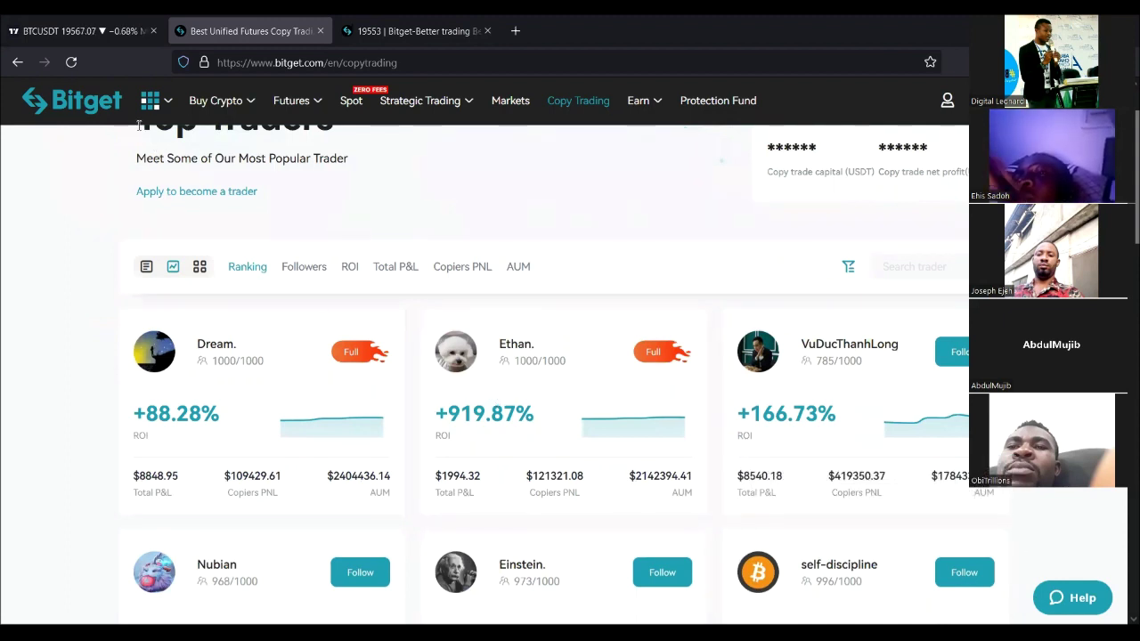
{"action": "mouse_move", "coordinate": [147, 101]}
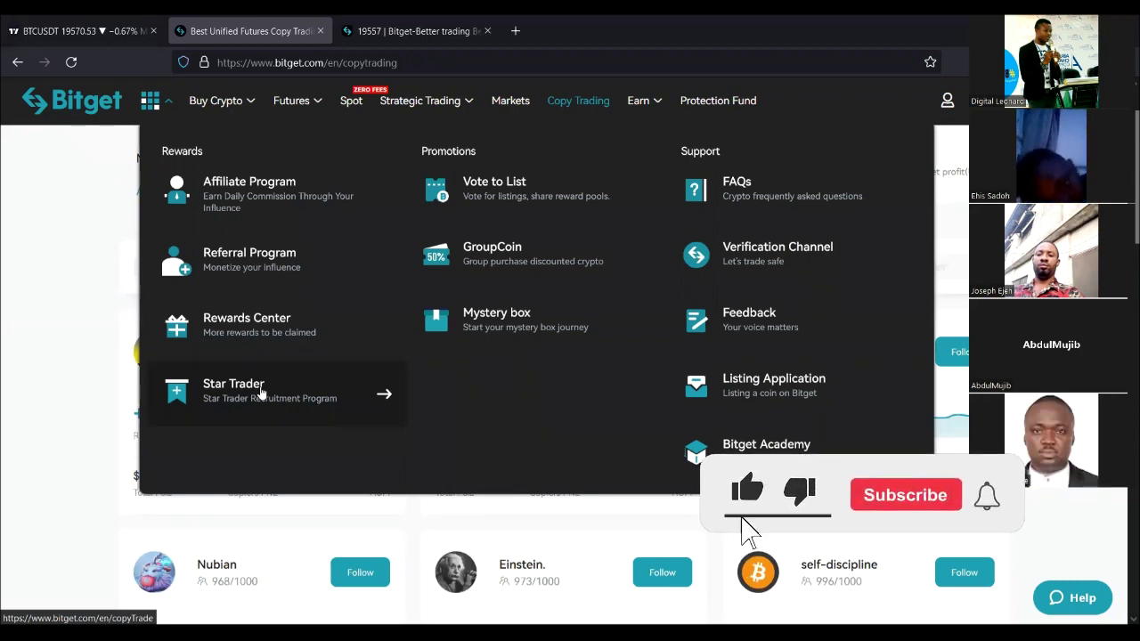
{"action": "left_click", "coordinate": [233, 403]}
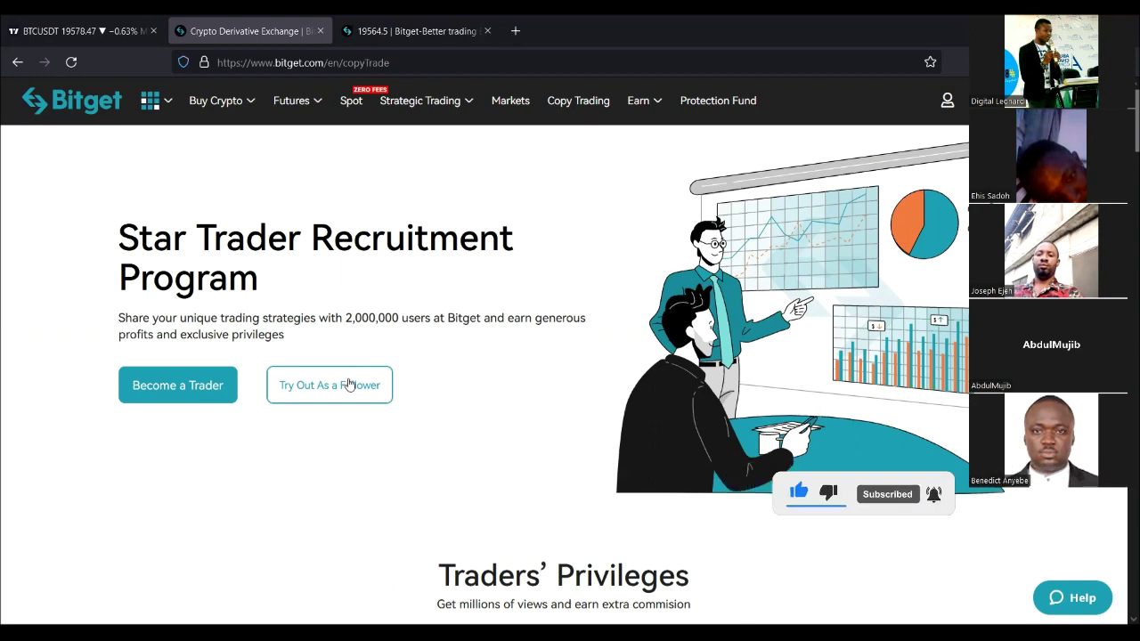
Step: Examine the program page's Traders' Privileges, Followers Benefit and Copy Trading Data sections, down to Star Traders
{"action": "scroll", "coordinate": [354, 409], "scroll_direction": "down", "scroll_amount": 3}
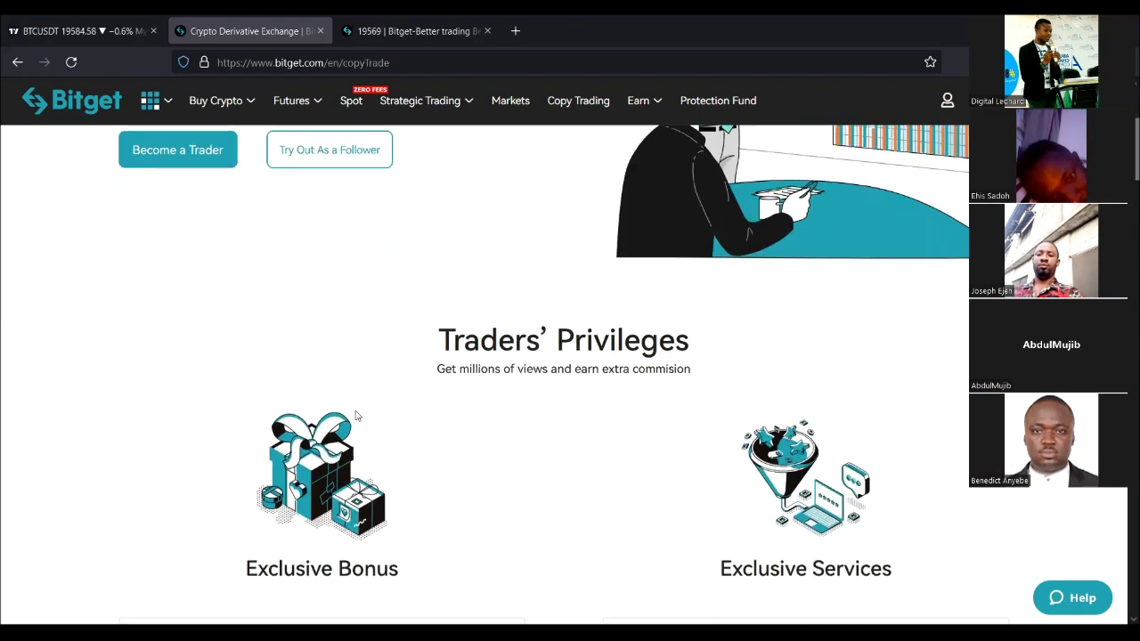
{"action": "scroll", "coordinate": [355, 415], "scroll_direction": "up", "scroll_amount": 3}
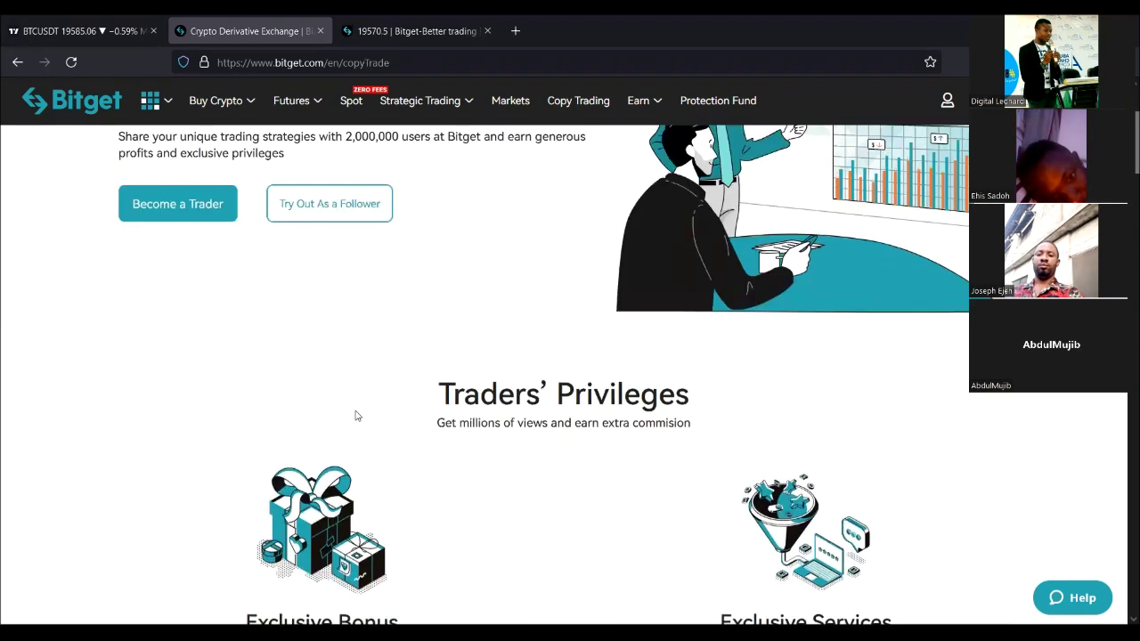
{"action": "scroll", "coordinate": [355, 415], "scroll_direction": "down", "scroll_amount": 7}
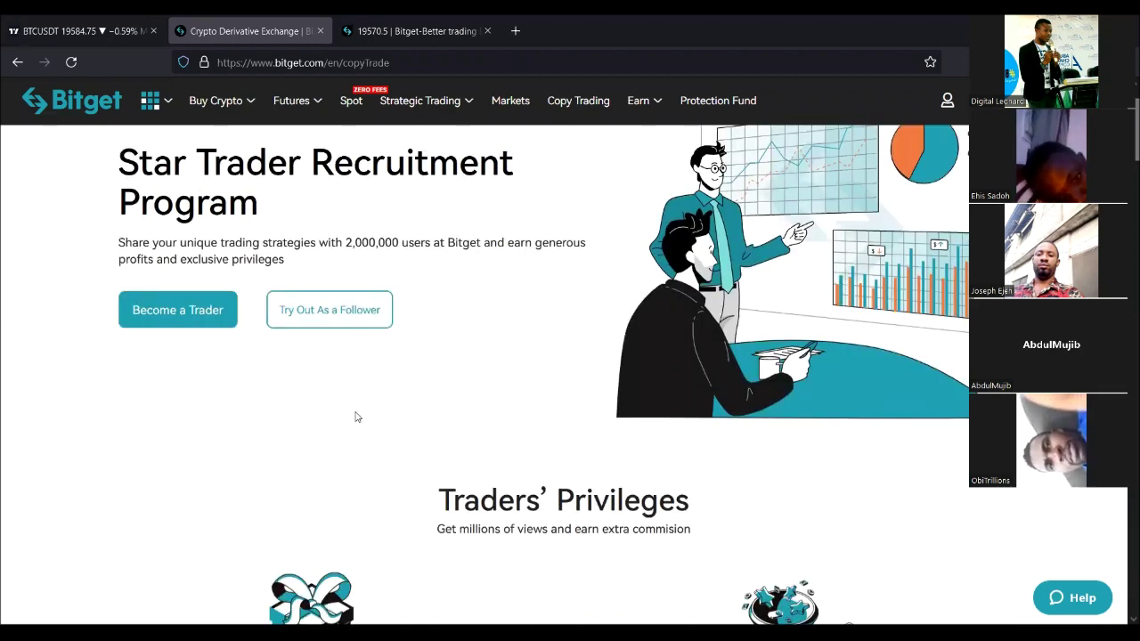
{"action": "scroll", "coordinate": [355, 416], "scroll_direction": "down", "scroll_amount": 2}
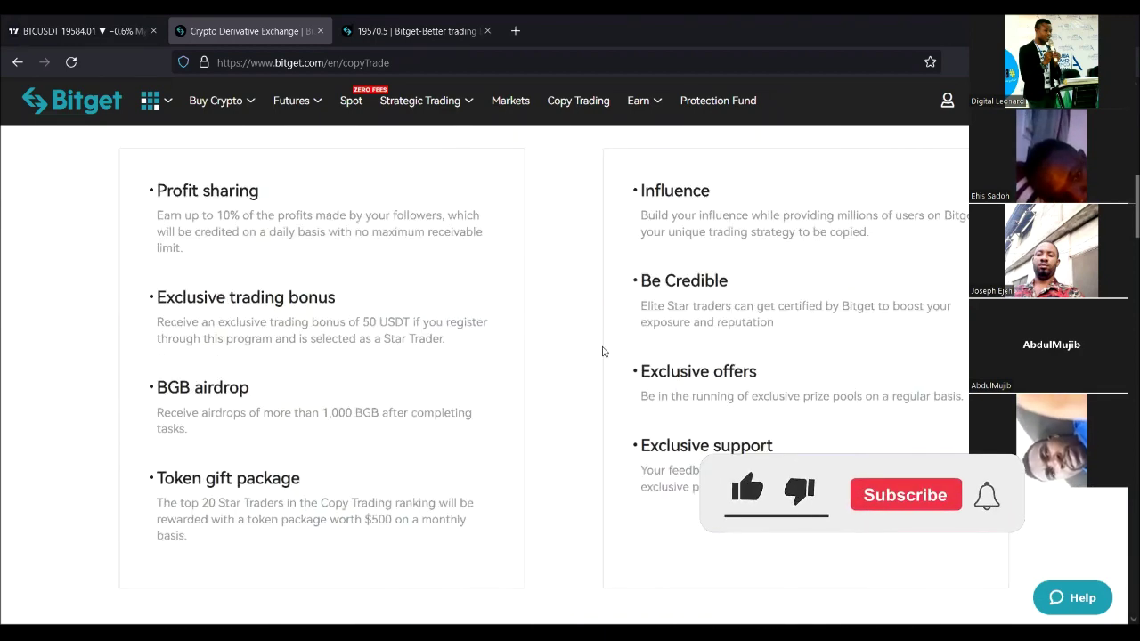
{"action": "scroll", "coordinate": [463, 428], "scroll_direction": "down", "scroll_amount": 1}
{"action": "scroll", "coordinate": [339, 302], "scroll_direction": "up", "scroll_amount": 2}
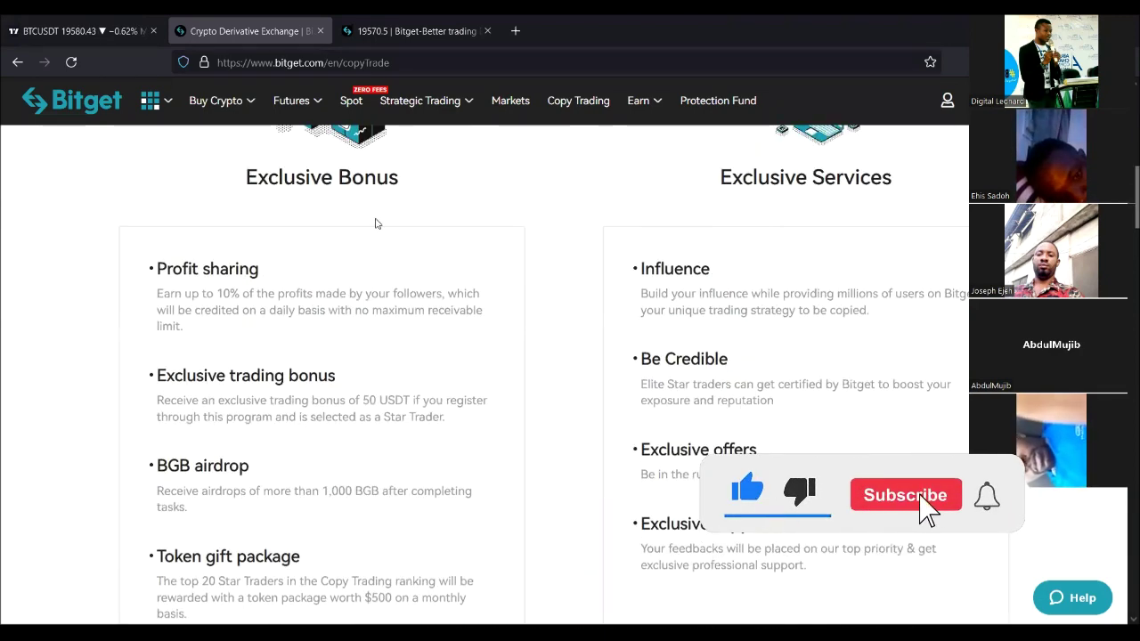
{"action": "scroll", "coordinate": [527, 344], "scroll_direction": "down", "scroll_amount": 8}
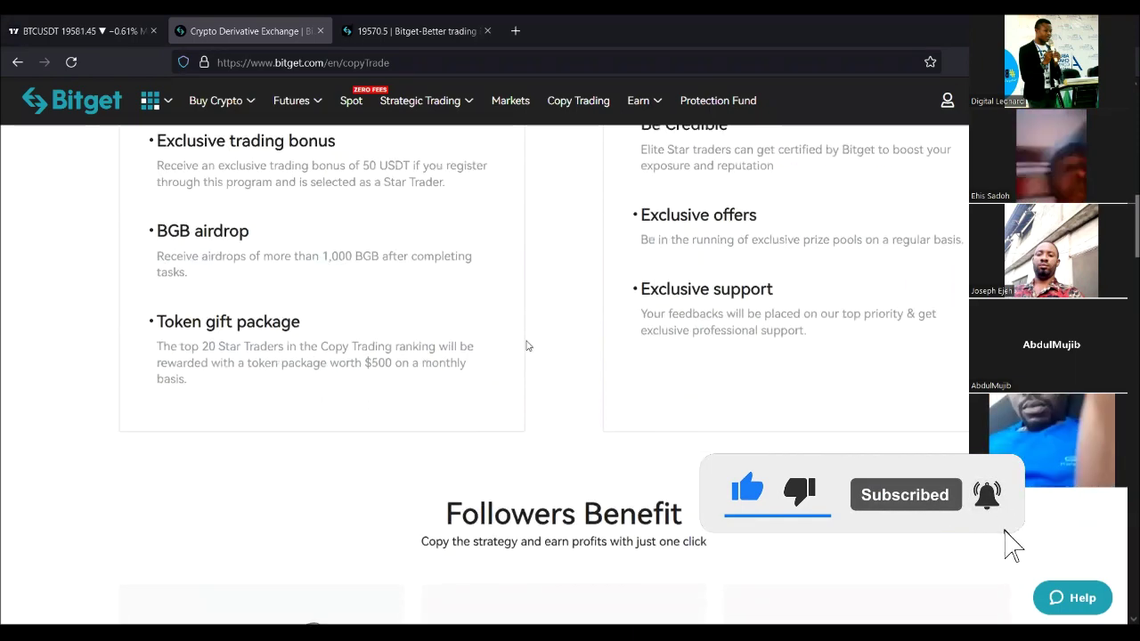
{"action": "scroll", "coordinate": [470, 380], "scroll_direction": "down", "scroll_amount": 3}
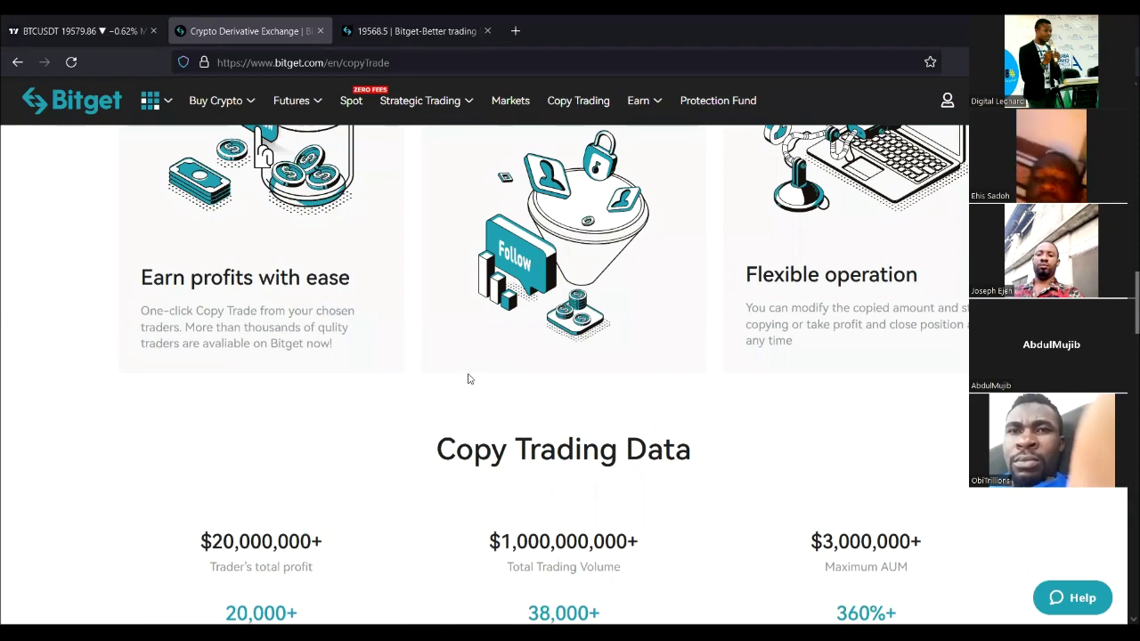
{"action": "scroll", "coordinate": [590, 355], "scroll_direction": "down", "scroll_amount": 2}
{"action": "scroll", "coordinate": [523, 336], "scroll_direction": "down", "scroll_amount": 6}
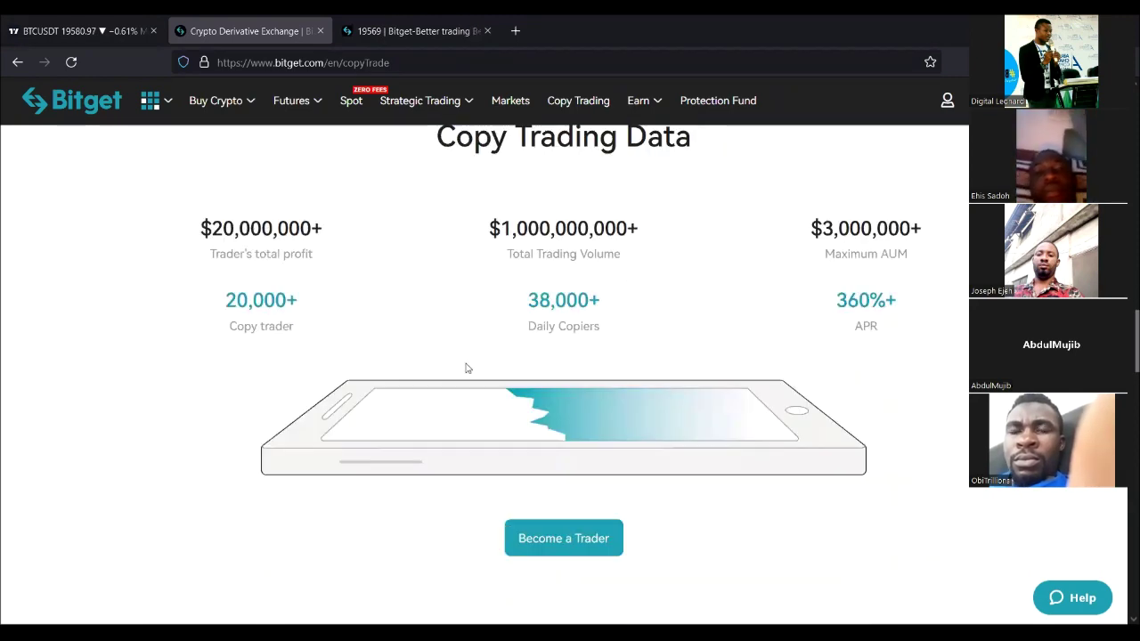
{"action": "scroll", "coordinate": [627, 325], "scroll_direction": "down", "scroll_amount": 1}
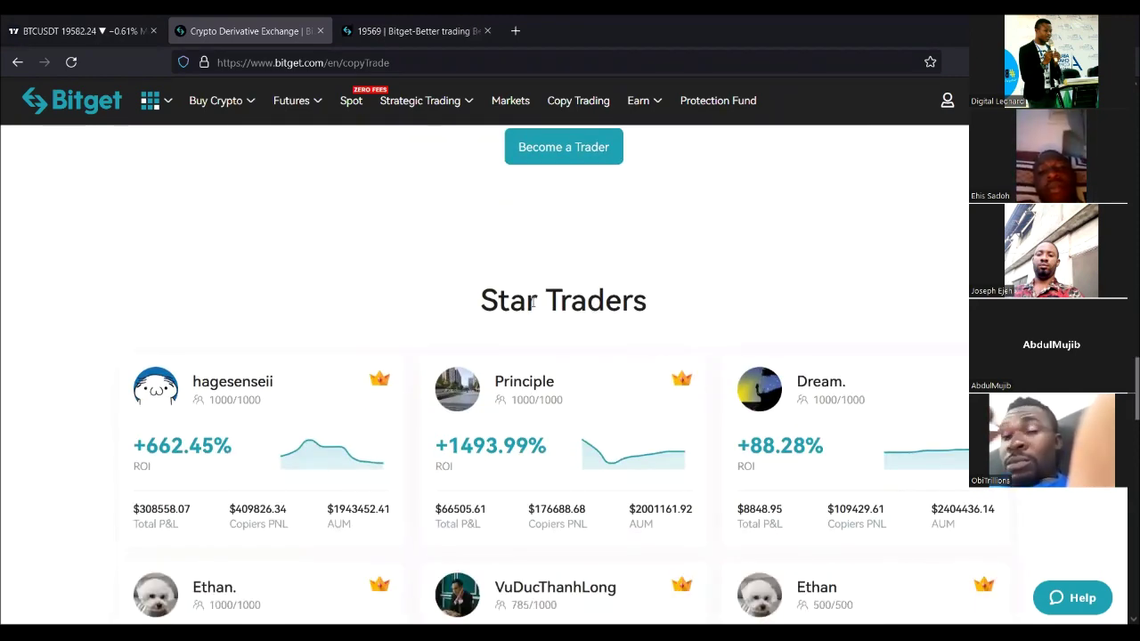
Step: Highlight the Star Traders heading, clear the highlight and bring both rows of star trader cards into view
{"action": "left_click_drag", "start_coordinate": [475, 303], "coordinate": [674, 305]}
{"action": "left_click", "coordinate": [349, 304]}
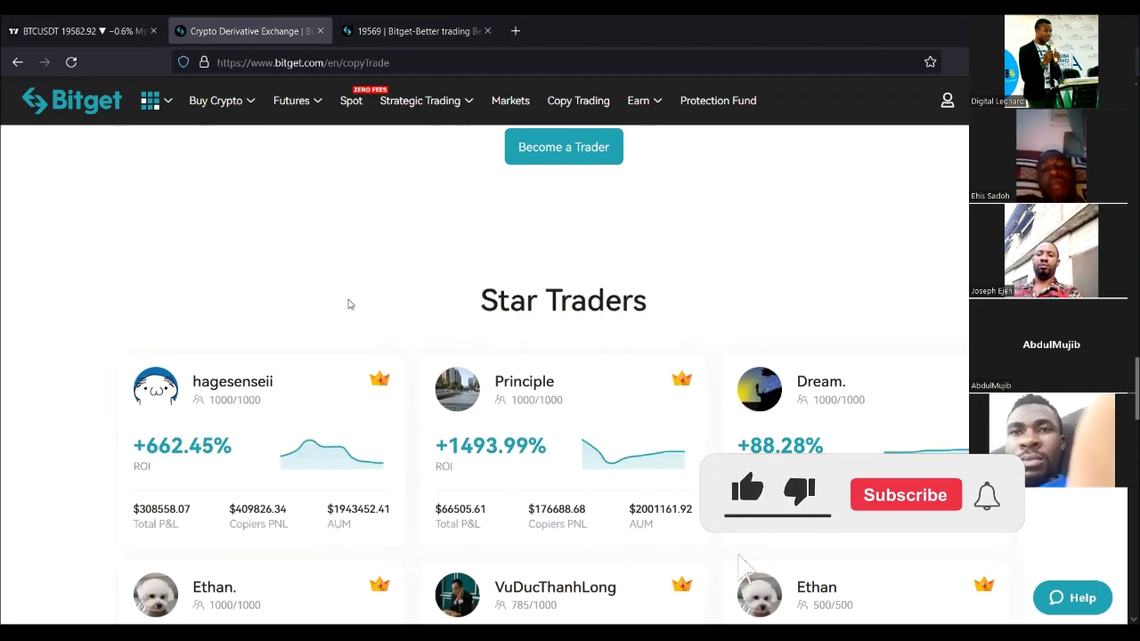
{"action": "scroll", "coordinate": [356, 321], "scroll_direction": "down", "scroll_amount": 1}
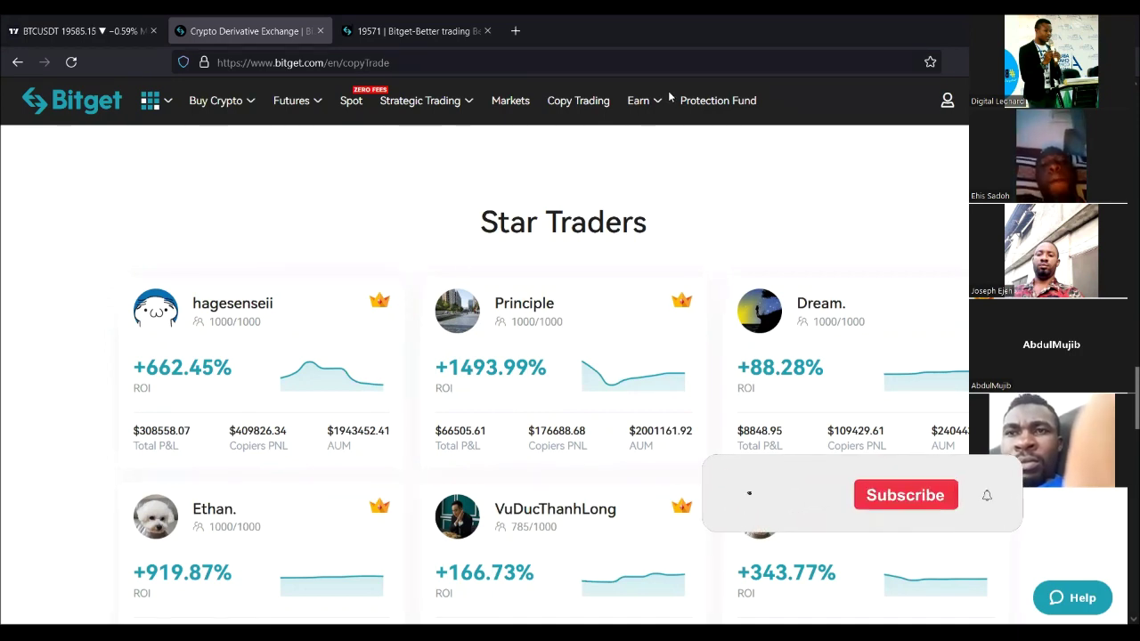
{"action": "scroll", "coordinate": [700, 112], "scroll_direction": "down", "scroll_amount": 1}
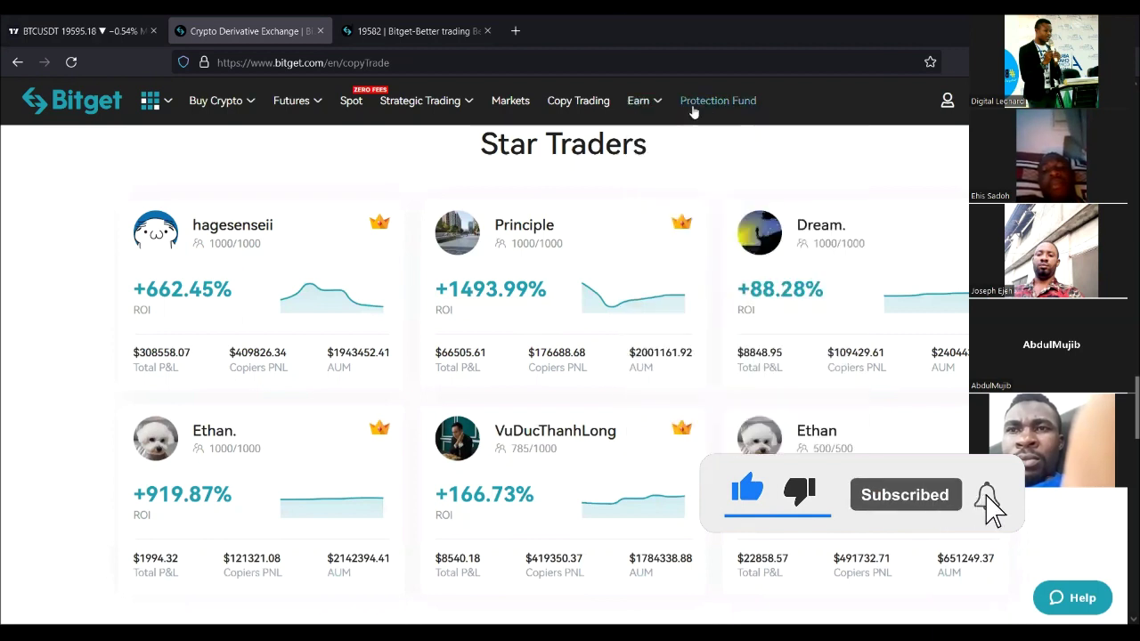
Step: Circle the follower counts on the three cards in the first row of Star Traders with the red pen
{"action": "mouse_move", "coordinate": [258, 255]}
{"action": "left_mouse_down"}
{"action": "mouse_move", "coordinate": [281, 242]}
{"action": "mouse_move", "coordinate": [198, 248]}
{"action": "left_mouse_up"}
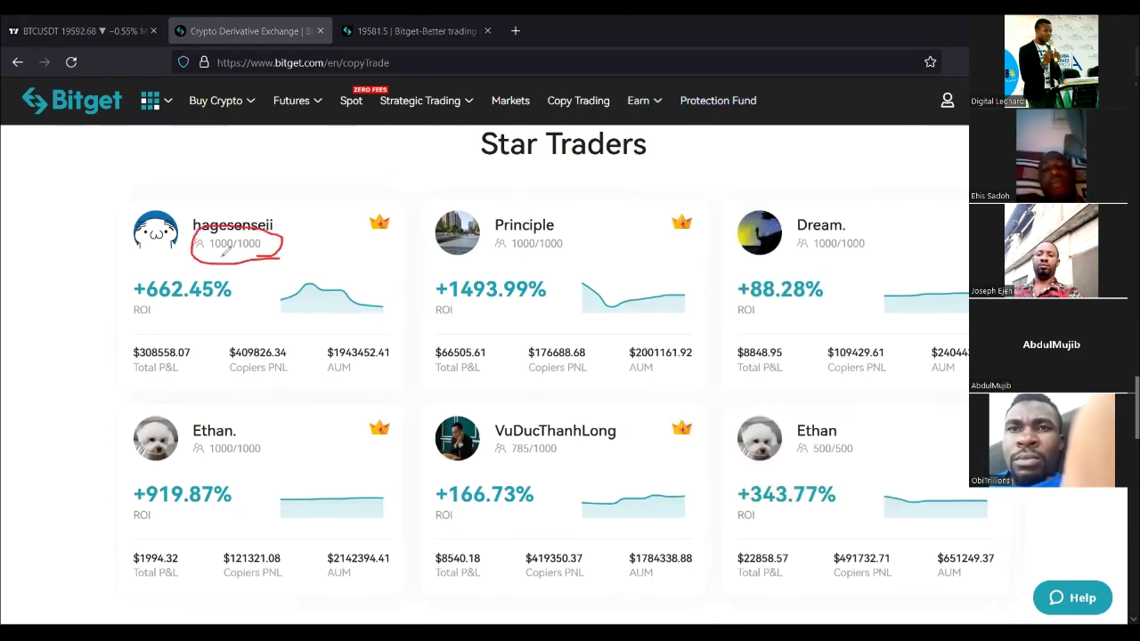
{"action": "left_click_drag", "start_coordinate": [503, 254], "coordinate": [562, 250]}
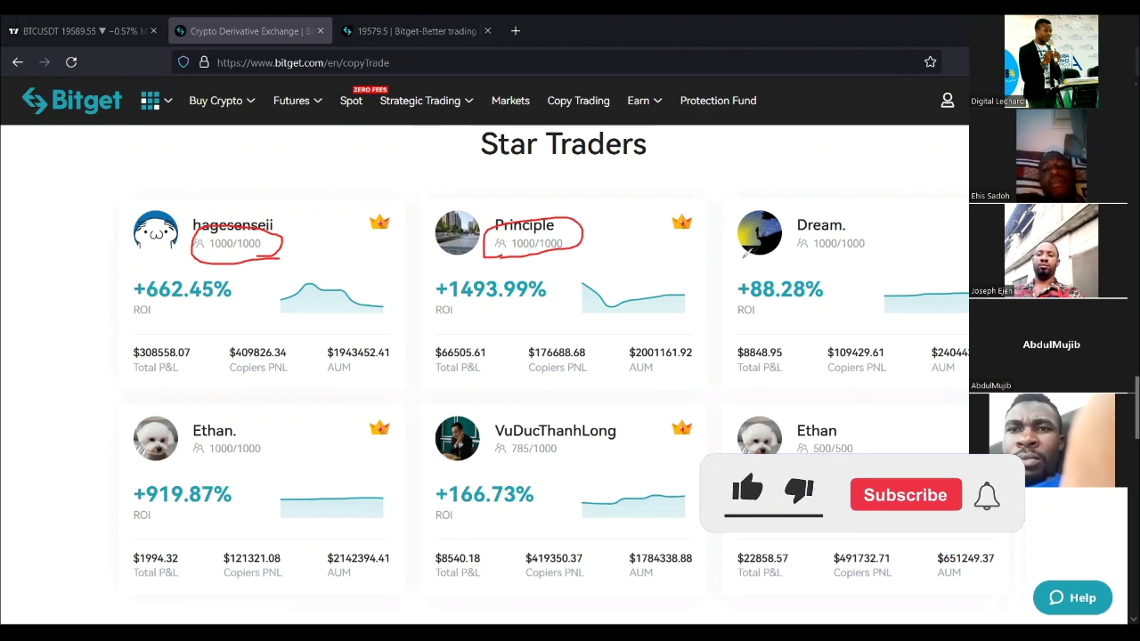
{"action": "mouse_move", "coordinate": [837, 252]}
{"action": "left_mouse_down"}
{"action": "mouse_move", "coordinate": [857, 256]}
{"action": "mouse_move", "coordinate": [841, 205]}
{"action": "mouse_move", "coordinate": [803, 233]}
{"action": "mouse_move", "coordinate": [816, 261]}
{"action": "left_mouse_up"}
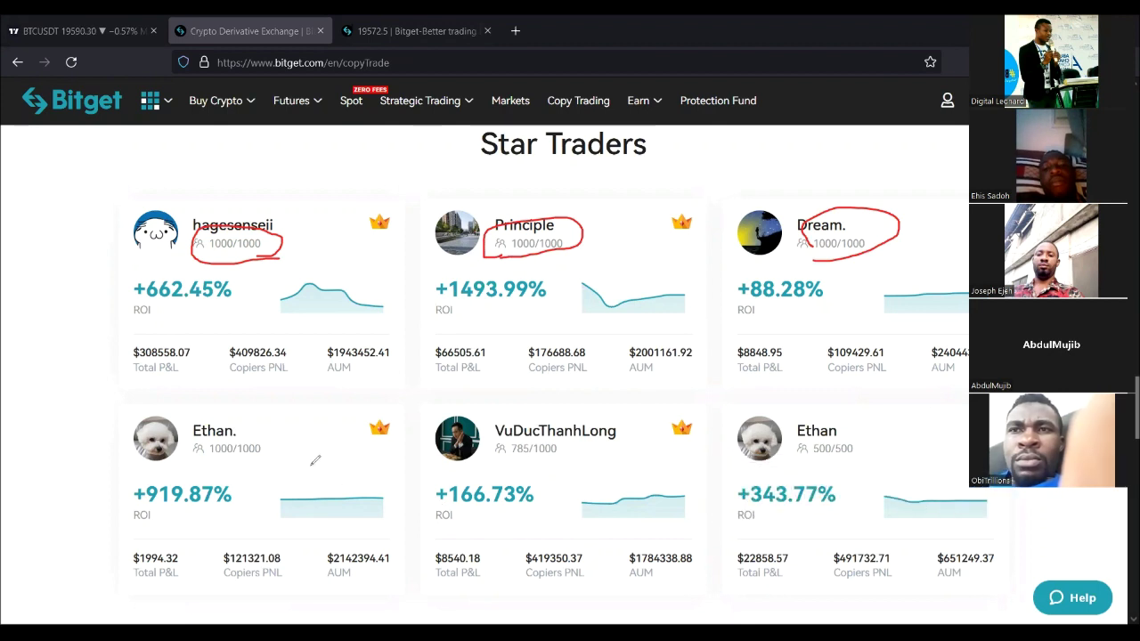
Step: Mark the follower counts on the three cards in the second row of Star Traders with the red pen
{"action": "left_click_drag", "start_coordinate": [235, 461], "coordinate": [266, 450]}
{"action": "left_click_drag", "start_coordinate": [186, 408], "coordinate": [225, 457]}
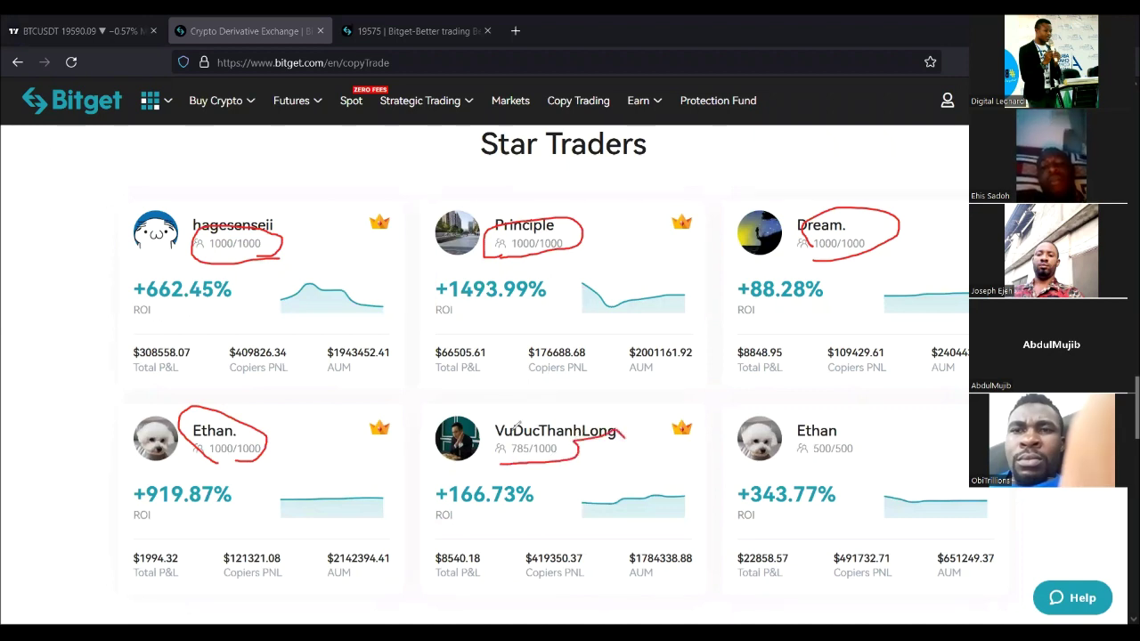
{"action": "left_click_drag", "start_coordinate": [509, 442], "coordinate": [530, 445]}
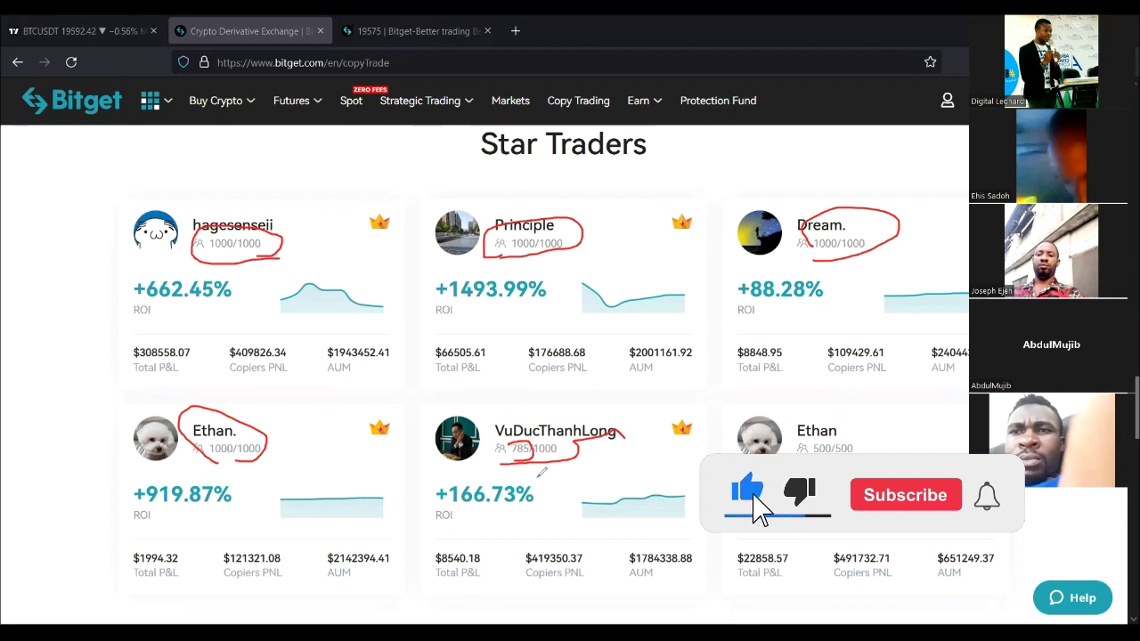
{"action": "left_click_drag", "start_coordinate": [882, 425], "coordinate": [899, 451]}
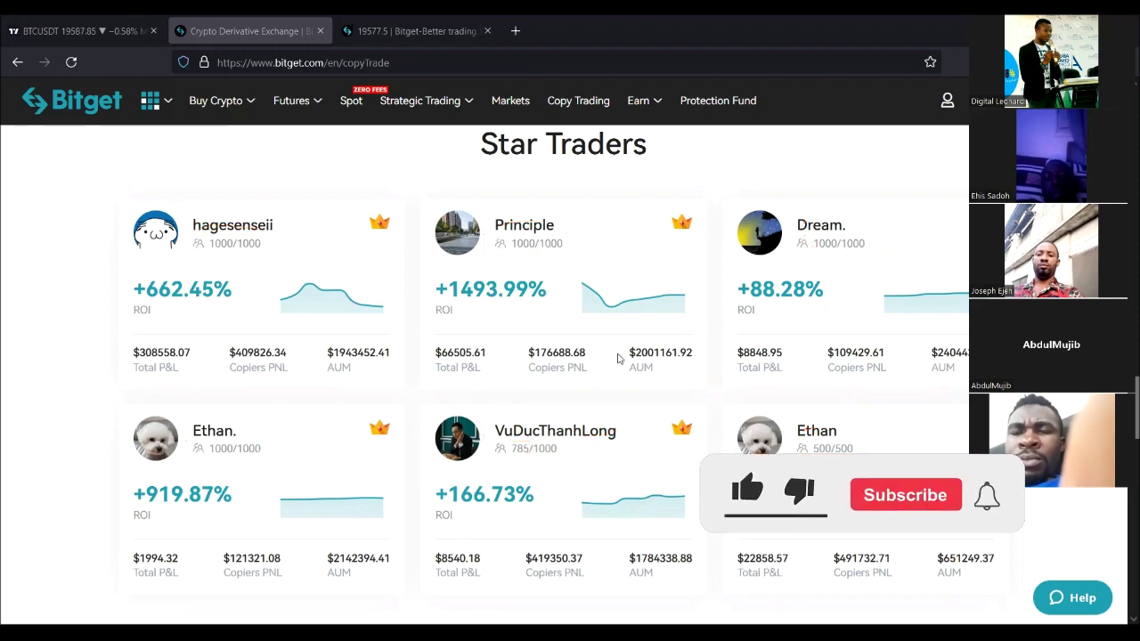
Step: Highlight the trader's name on the middle card in the second row, and return to the Star Traders heading
{"action": "scroll", "coordinate": [603, 394], "scroll_direction": "down", "scroll_amount": 3}
{"action": "scroll", "coordinate": [604, 394], "scroll_direction": "up", "scroll_amount": 2}
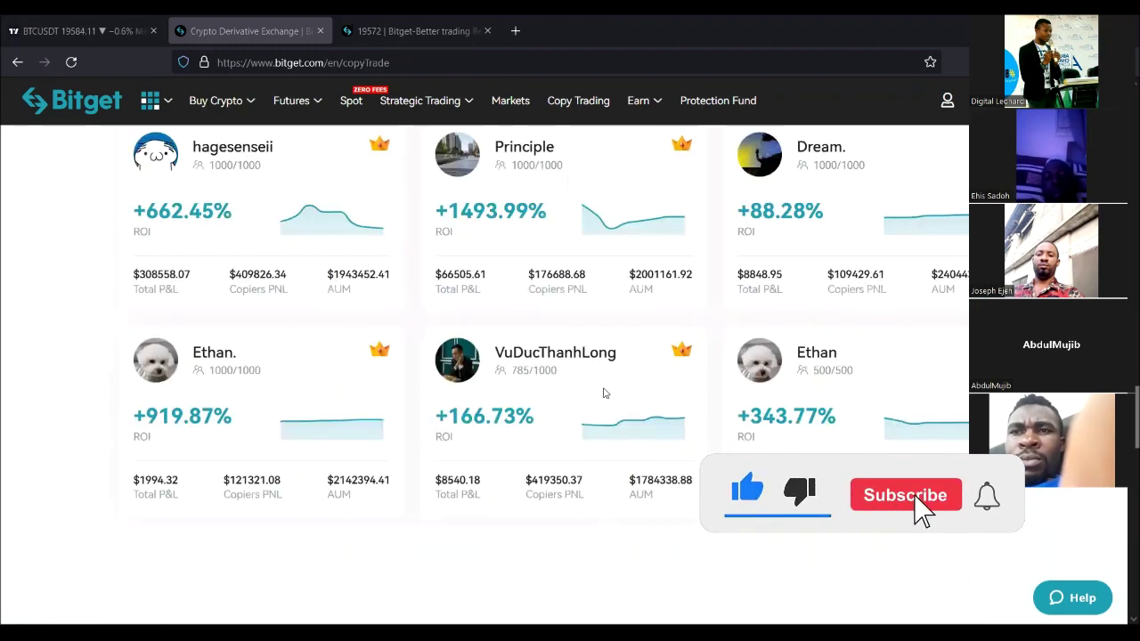
{"action": "scroll", "coordinate": [596, 396], "scroll_direction": "down", "scroll_amount": 3}
{"action": "scroll", "coordinate": [590, 400], "scroll_direction": "up", "scroll_amount": 3}
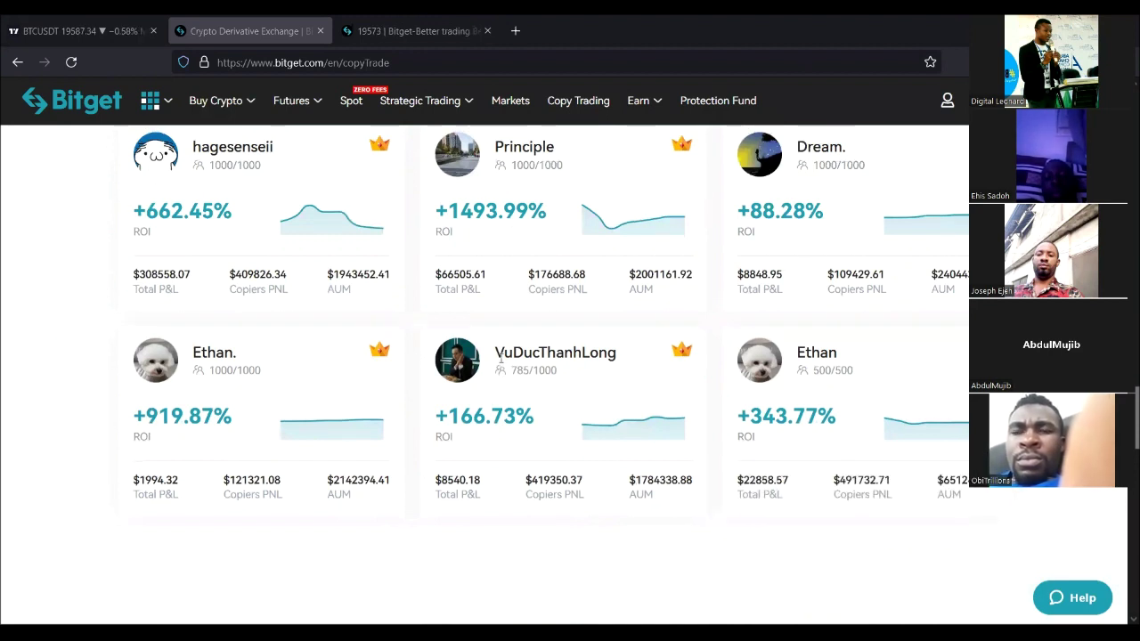
{"action": "left_click_drag", "start_coordinate": [495, 351], "coordinate": [617, 348]}
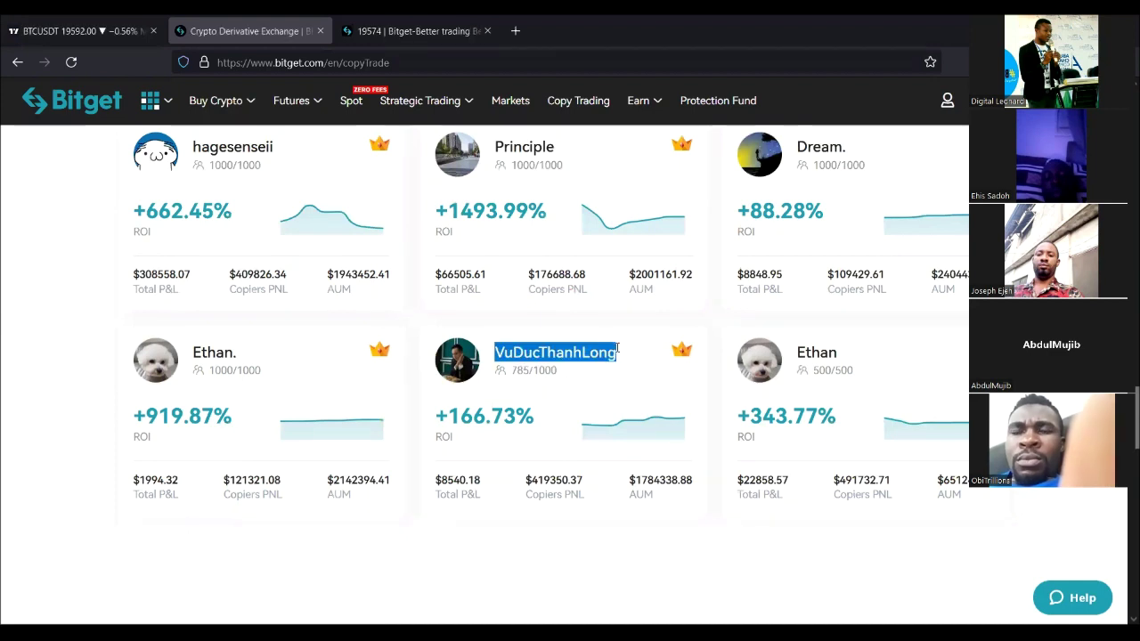
{"action": "right_click", "coordinate": [545, 360]}
{"action": "left_click", "coordinate": [522, 473]}
{"action": "scroll", "coordinate": [520, 411], "scroll_direction": "up", "scroll_amount": 4}
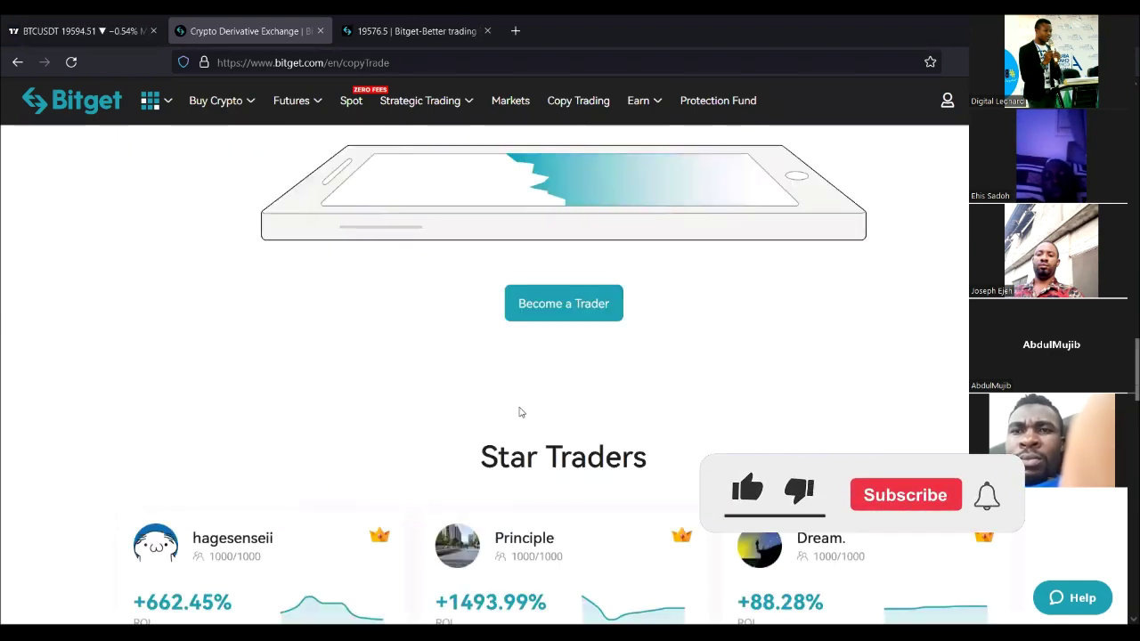
Step: Open the Copy Trading page, search the top traders for the chosen trader by name, and open the first matching trader's profile
{"action": "left_click", "coordinate": [571, 104]}
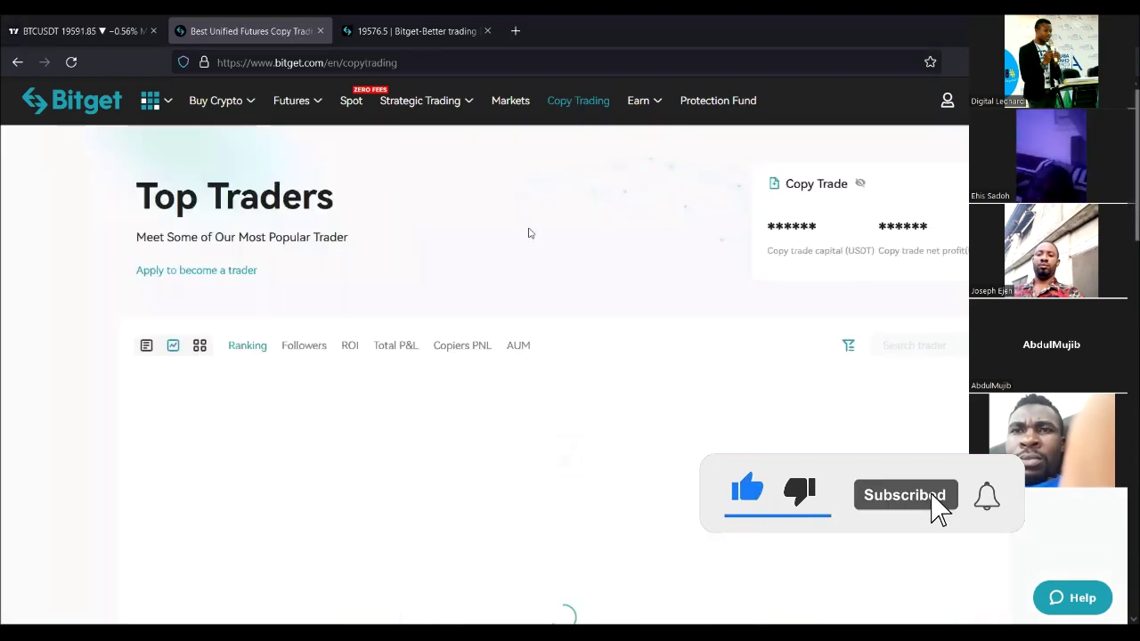
{"action": "left_click", "coordinate": [860, 338]}
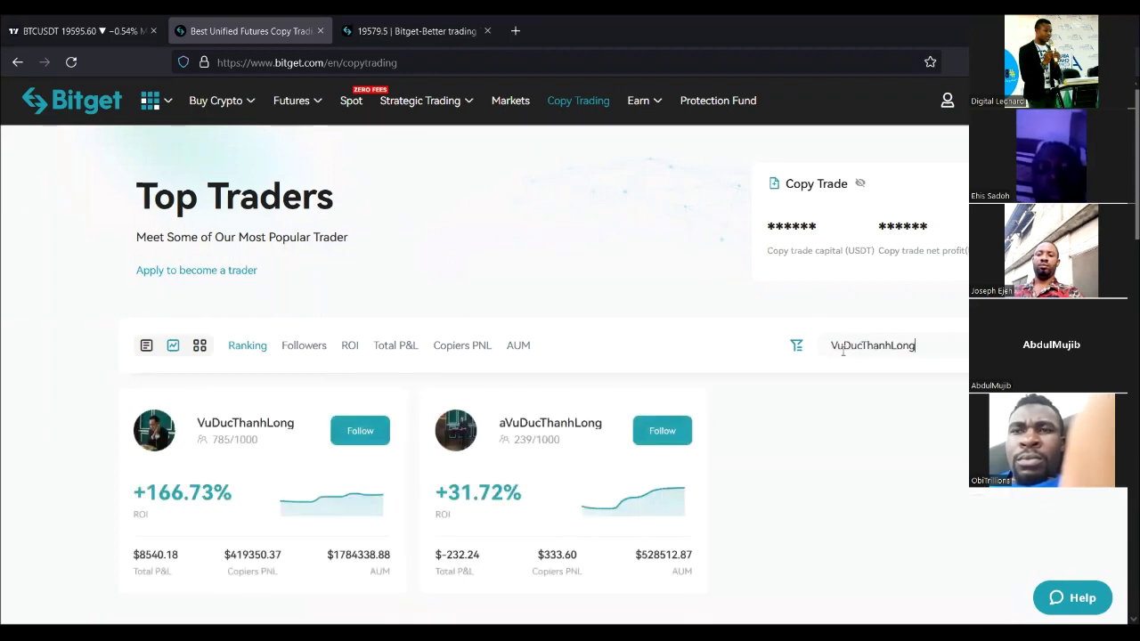
{"action": "left_click_drag", "start_coordinate": [850, 347], "coordinate": [857, 347]}
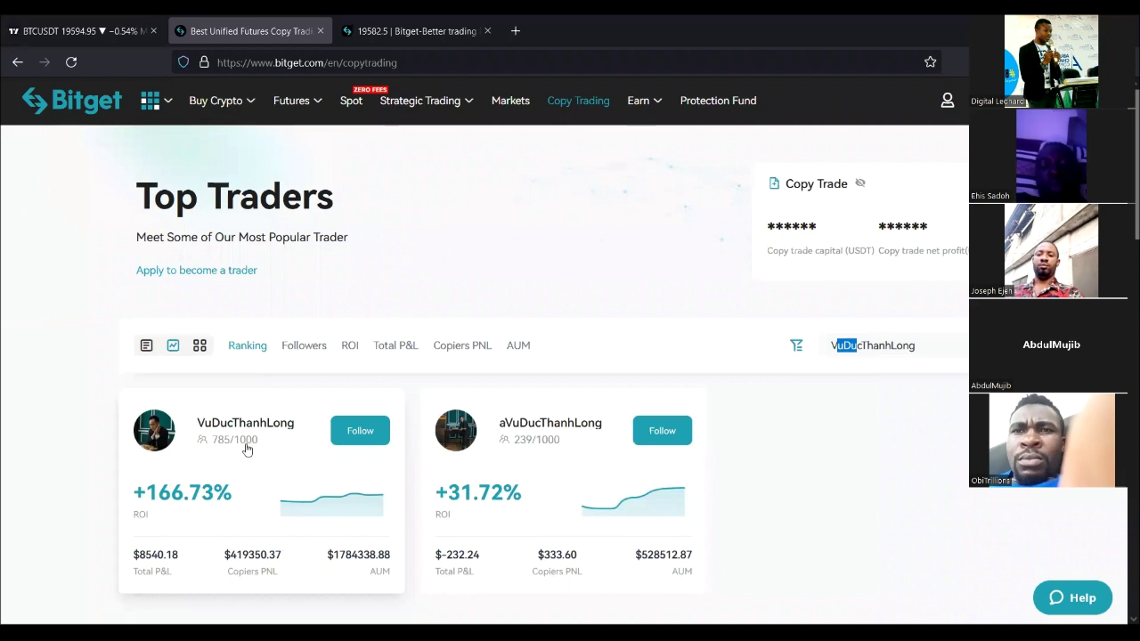
{"action": "left_click", "coordinate": [288, 459]}
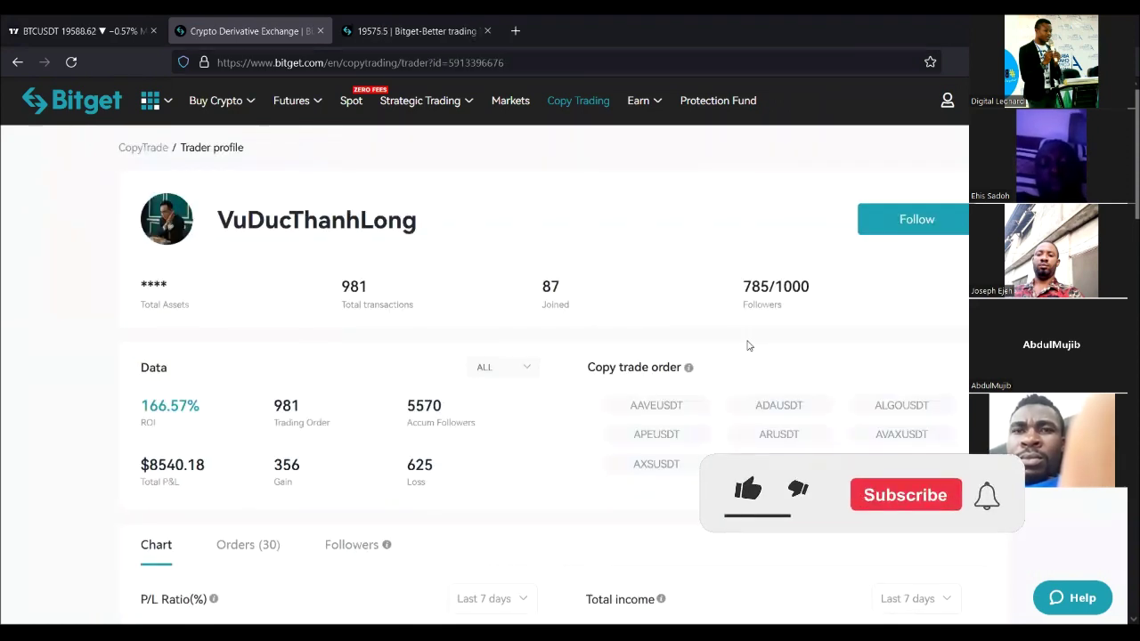
Step: Review the trader's data and chart sections, and open the profile's orders list to look through it
{"action": "scroll", "coordinate": [601, 305], "scroll_direction": "down", "scroll_amount": 2}
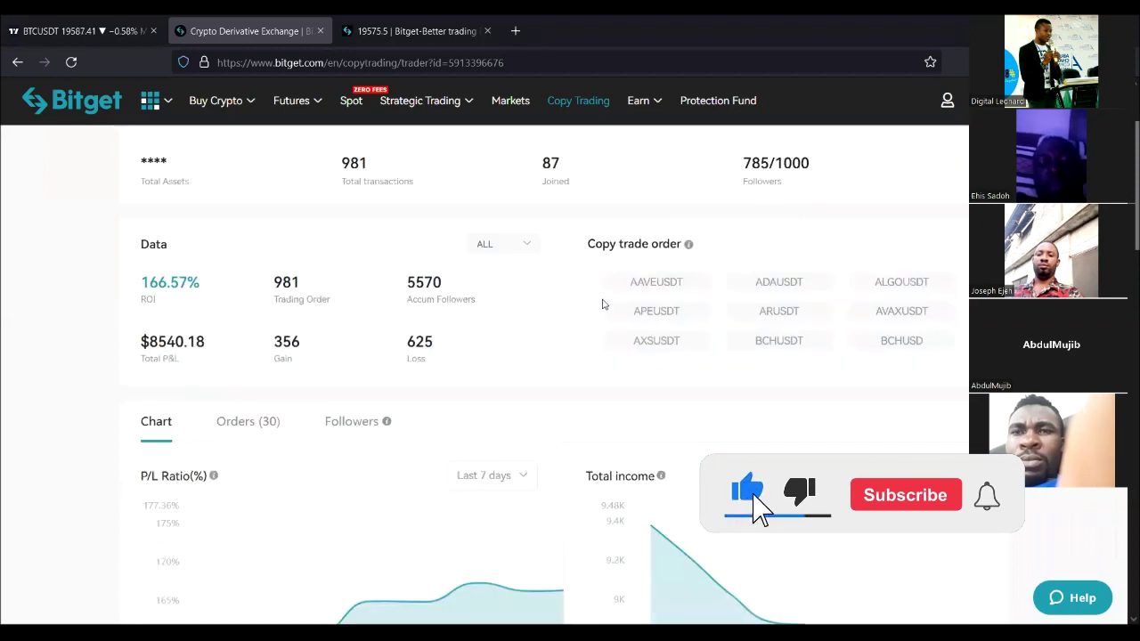
{"action": "scroll", "coordinate": [602, 305], "scroll_direction": "down", "scroll_amount": 1}
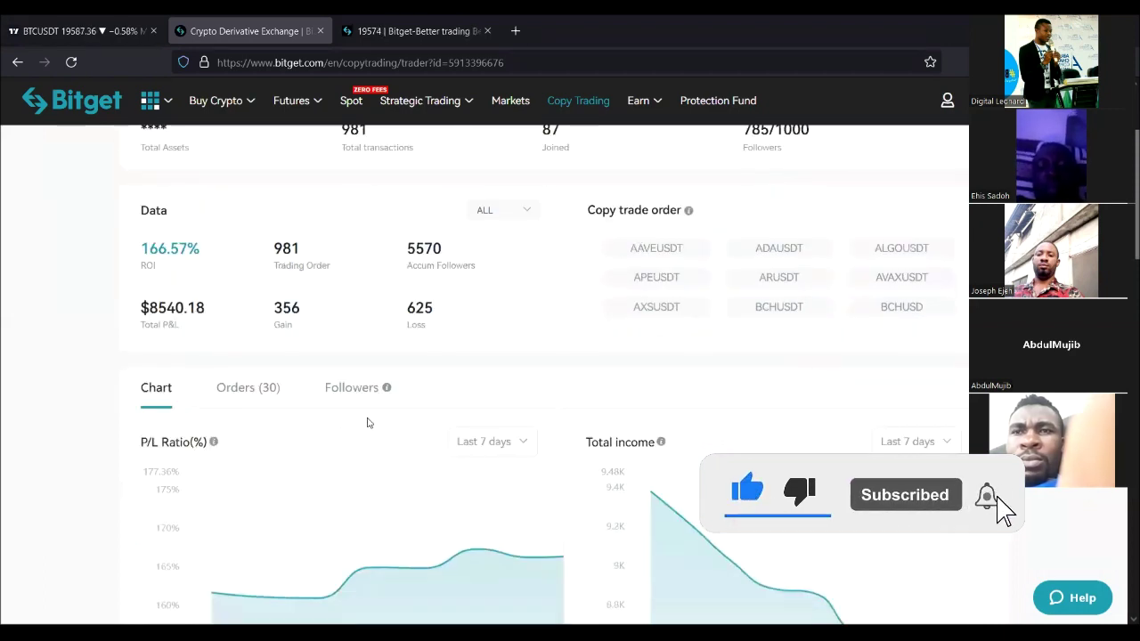
{"action": "left_click", "coordinate": [244, 391]}
{"action": "scroll", "coordinate": [296, 395], "scroll_direction": "down", "scroll_amount": 2}
{"action": "scroll", "coordinate": [338, 512], "scroll_direction": "down", "scroll_amount": 2}
{"action": "scroll", "coordinate": [669, 341], "scroll_direction": "up", "scroll_amount": 2}
{"action": "scroll", "coordinate": [702, 400], "scroll_direction": "down", "scroll_amount": 5}
{"action": "scroll", "coordinate": [619, 463], "scroll_direction": "up", "scroll_amount": 5}
Step: Show the trader's Copy Trade orders and examine the open positions, entry prices, current prices and P/L ratios
{"action": "left_click", "coordinate": [276, 355]}
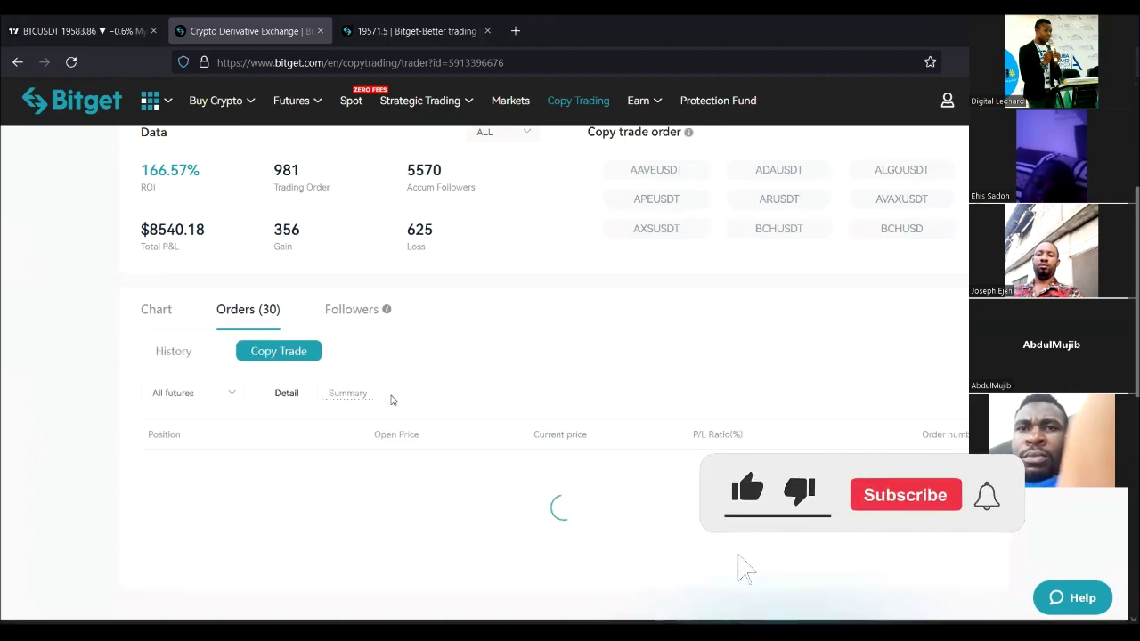
{"action": "scroll", "coordinate": [443, 476], "scroll_direction": "down", "scroll_amount": 2}
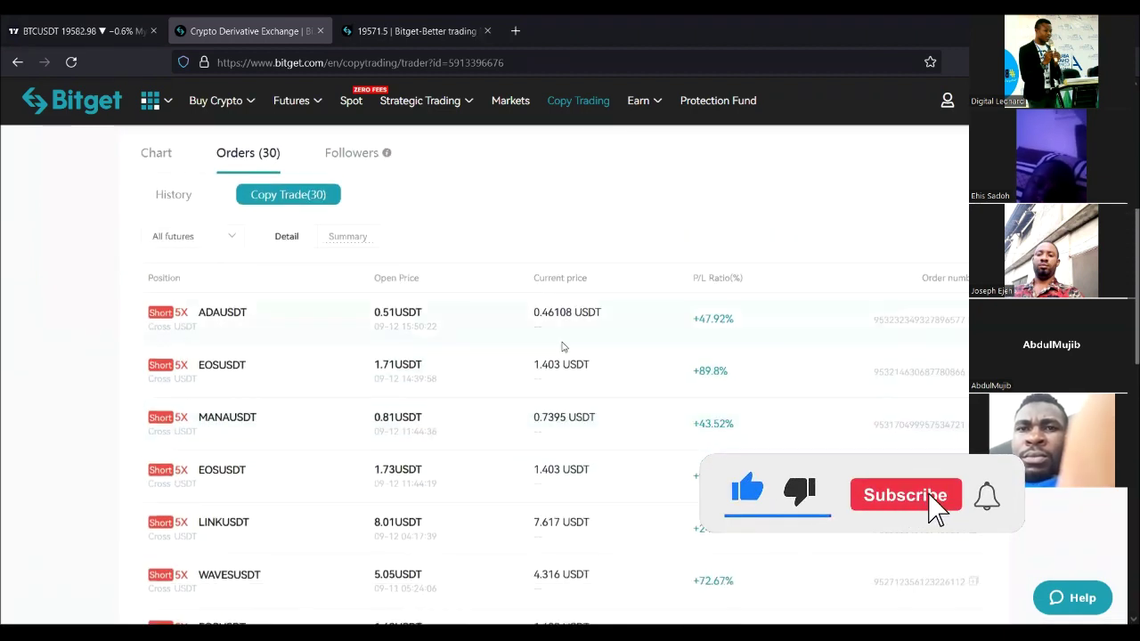
{"action": "scroll", "coordinate": [316, 408], "scroll_direction": "down", "scroll_amount": 1}
{"action": "scroll", "coordinate": [331, 432], "scroll_direction": "down", "scroll_amount": 1}
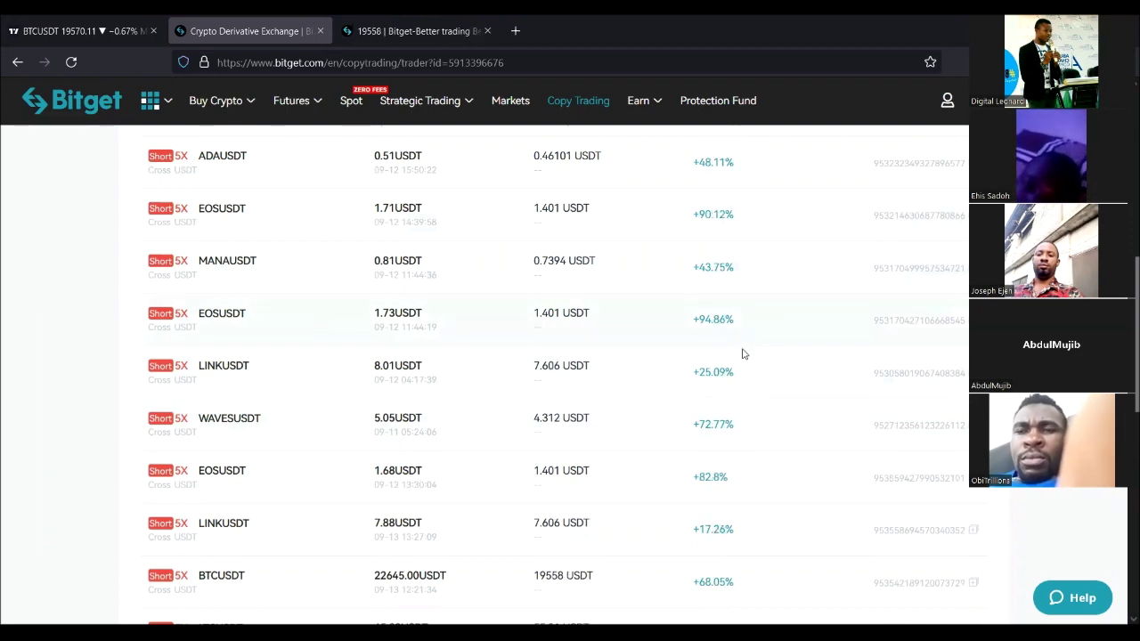
{"action": "scroll", "coordinate": [743, 353], "scroll_direction": "down", "scroll_amount": 2}
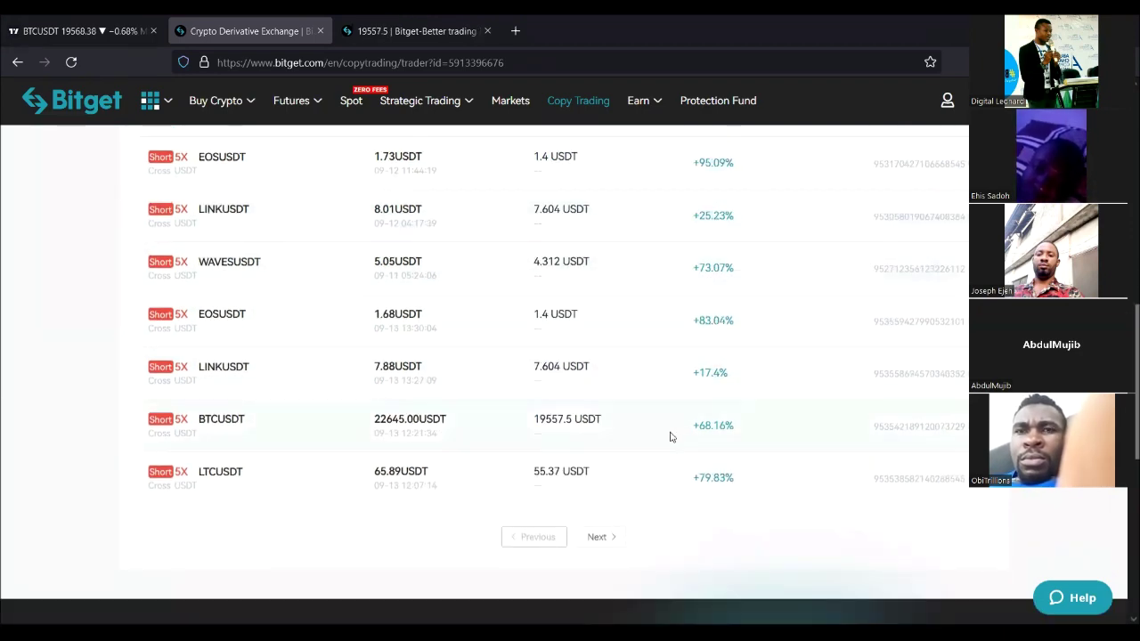
{"action": "scroll", "coordinate": [671, 435], "scroll_direction": "up", "scroll_amount": 4}
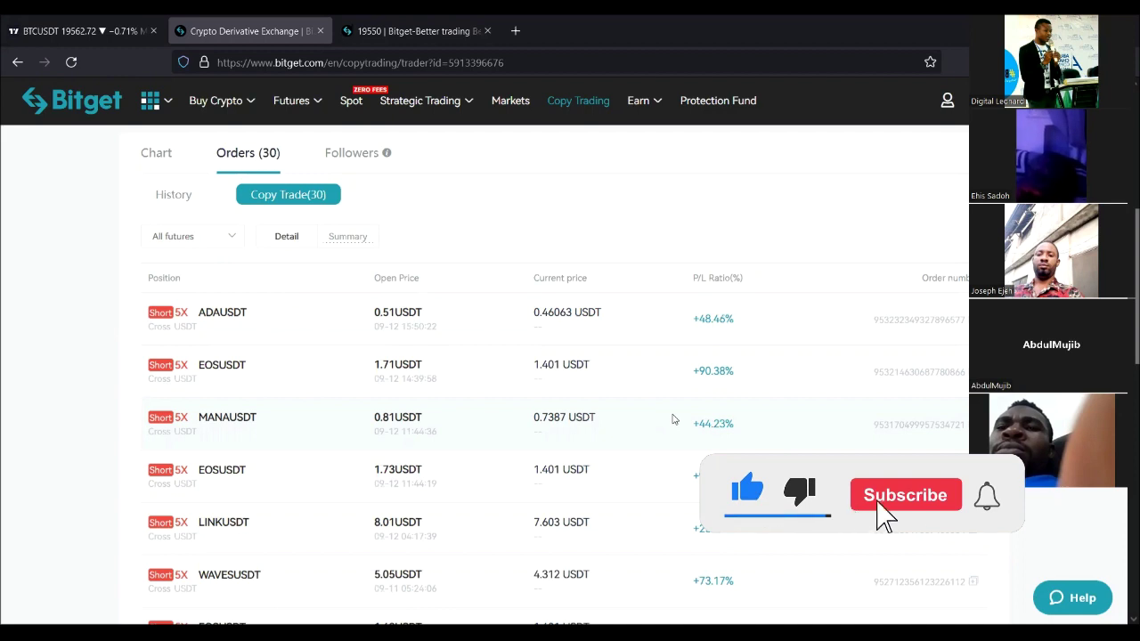
Step: Go through the P/L ratios of the open copy trades again and mark the Short 5X label on the ADAUSDT position
{"action": "scroll", "coordinate": [599, 448], "scroll_direction": "down", "scroll_amount": 2}
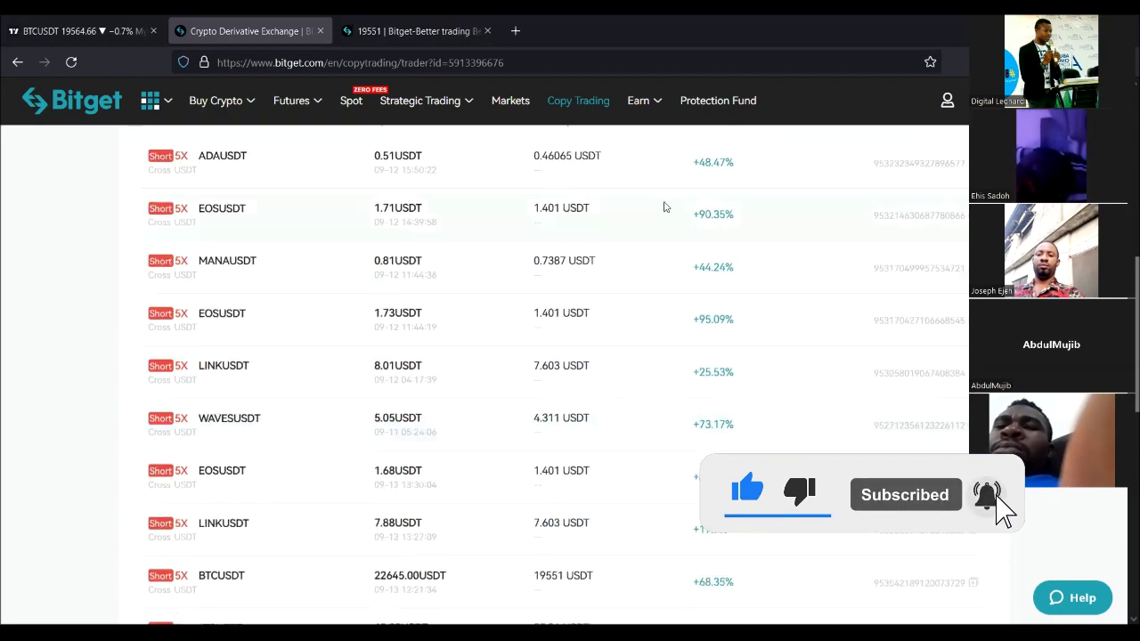
{"action": "scroll", "coordinate": [668, 187], "scroll_direction": "up", "scroll_amount": 2}
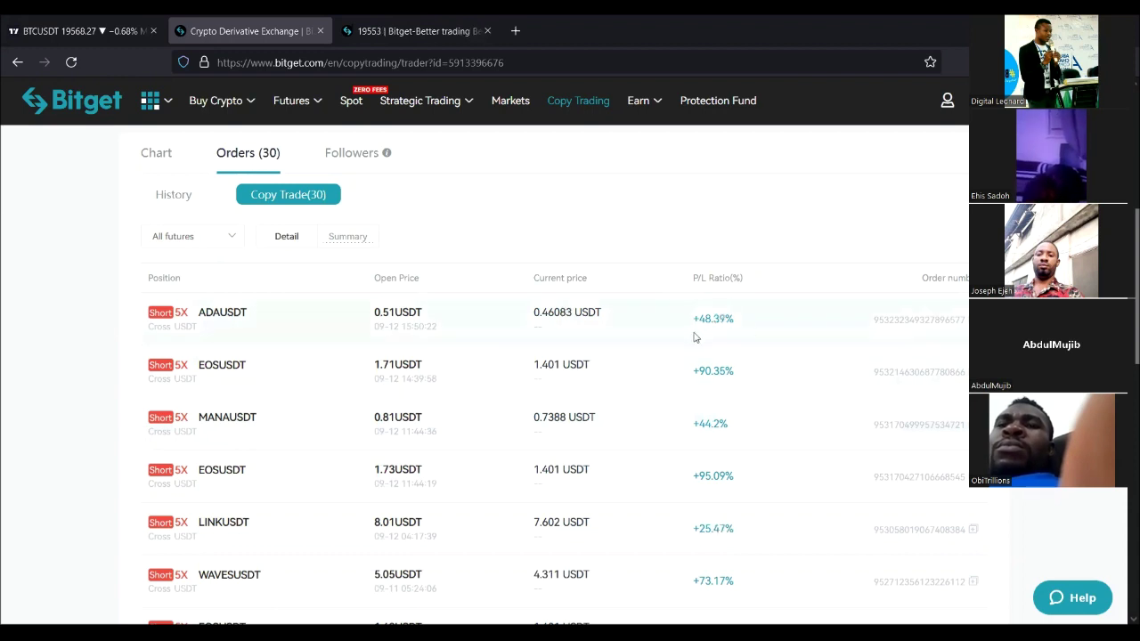
{"action": "scroll", "coordinate": [707, 329], "scroll_direction": "down", "scroll_amount": 1}
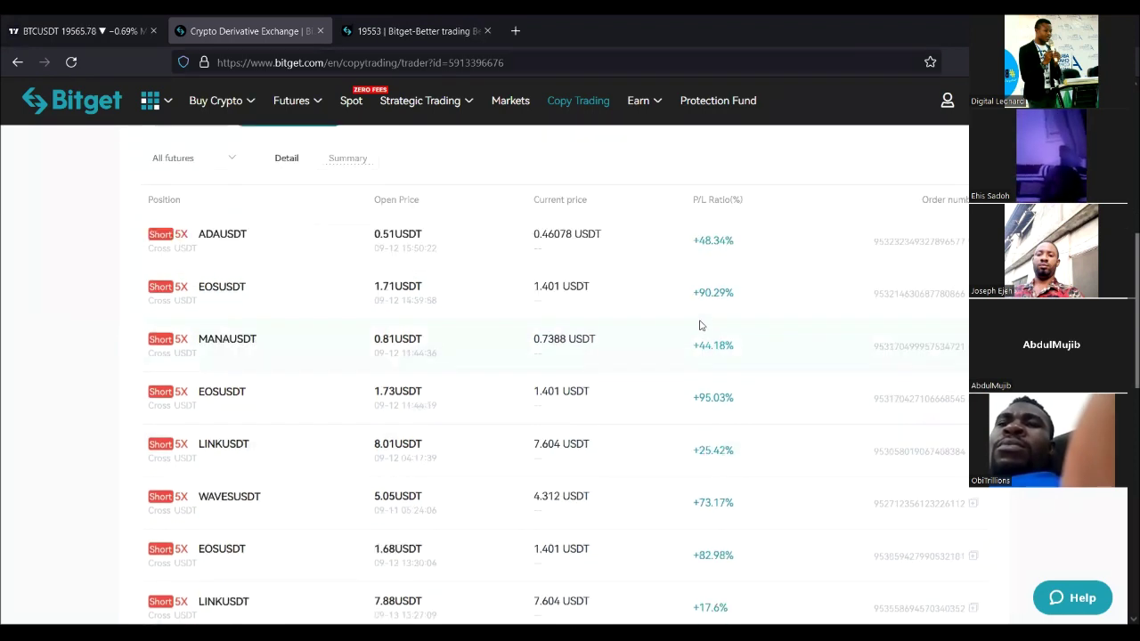
{"action": "scroll", "coordinate": [707, 325], "scroll_direction": "down", "scroll_amount": 1}
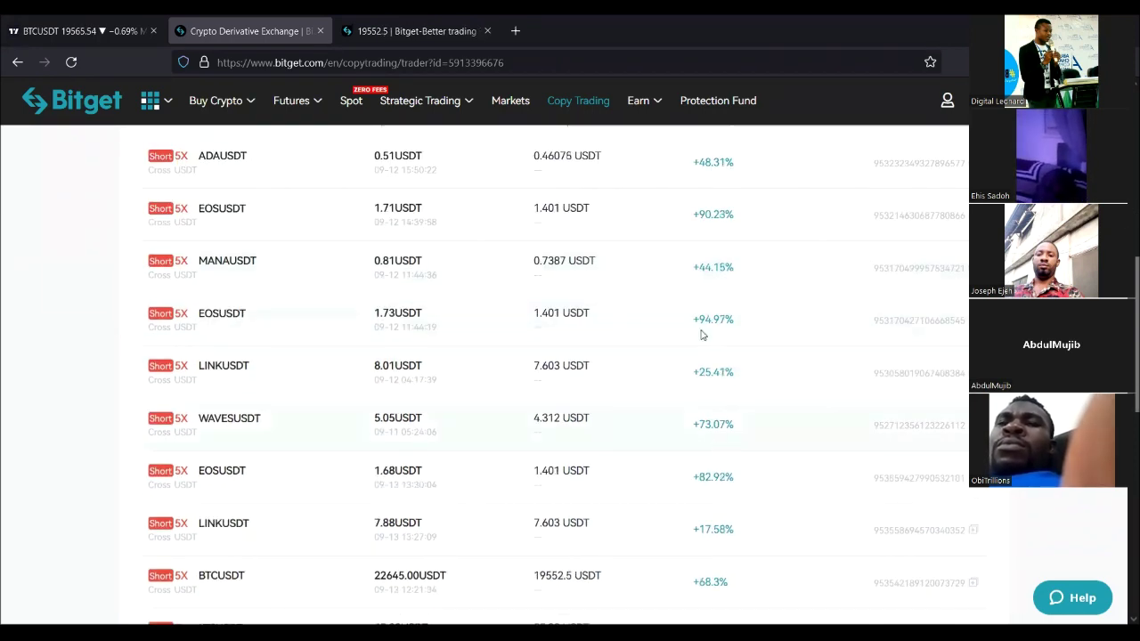
{"action": "scroll", "coordinate": [703, 356], "scroll_direction": "down", "scroll_amount": 2}
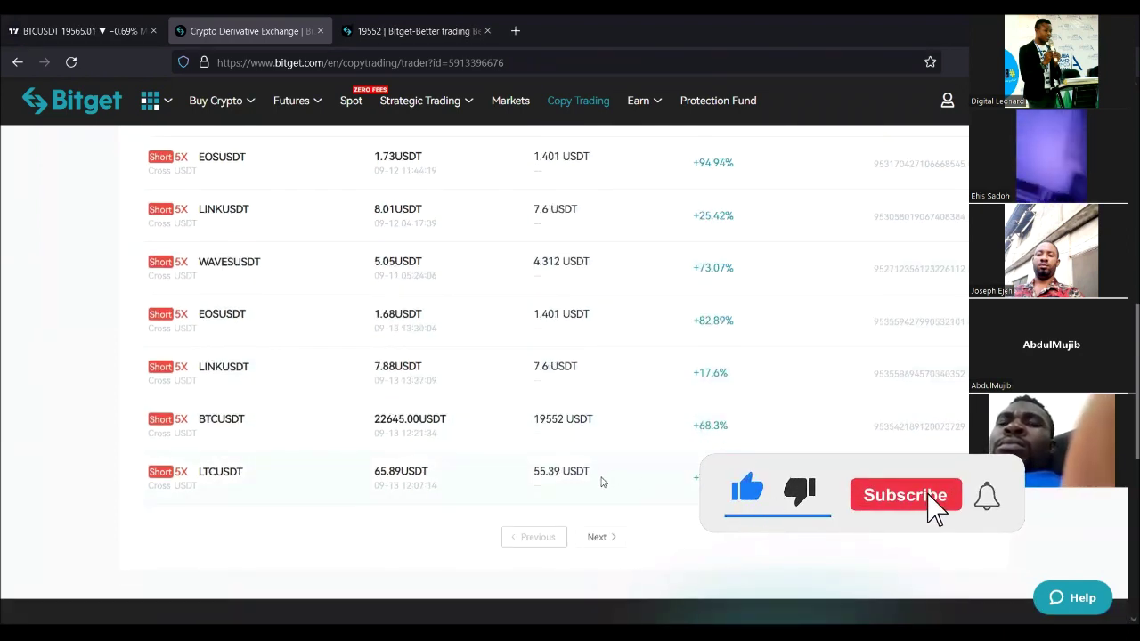
{"action": "scroll", "coordinate": [601, 481], "scroll_direction": "up", "scroll_amount": 2}
{"action": "scroll", "coordinate": [599, 483], "scroll_direction": "up", "scroll_amount": 2}
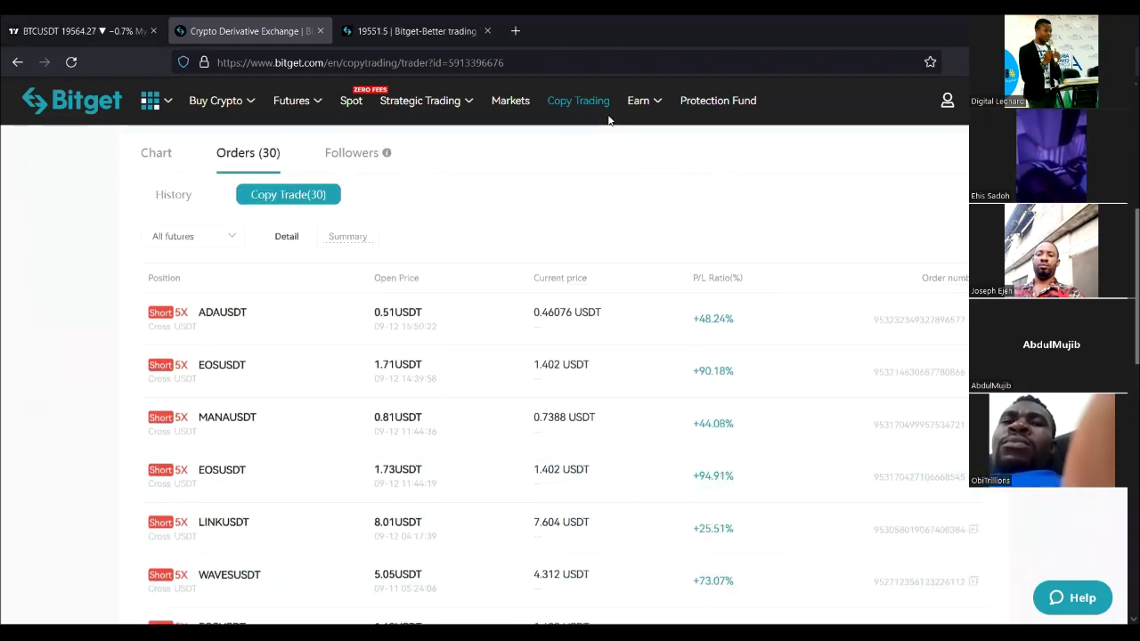
{"action": "left_click_drag", "start_coordinate": [170, 333], "coordinate": [194, 312]}
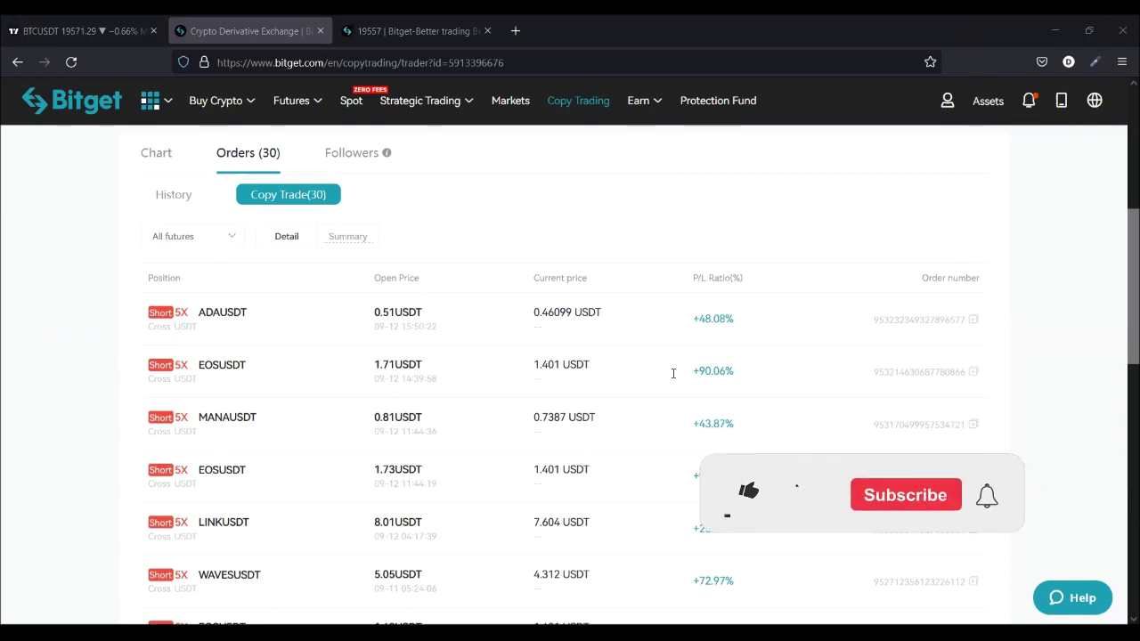
Step: Open the follow settings for this trader and review the futures pairs, follow mode and risk management options
{"action": "scroll", "coordinate": [940, 206], "scroll_direction": "up", "scroll_amount": 5}
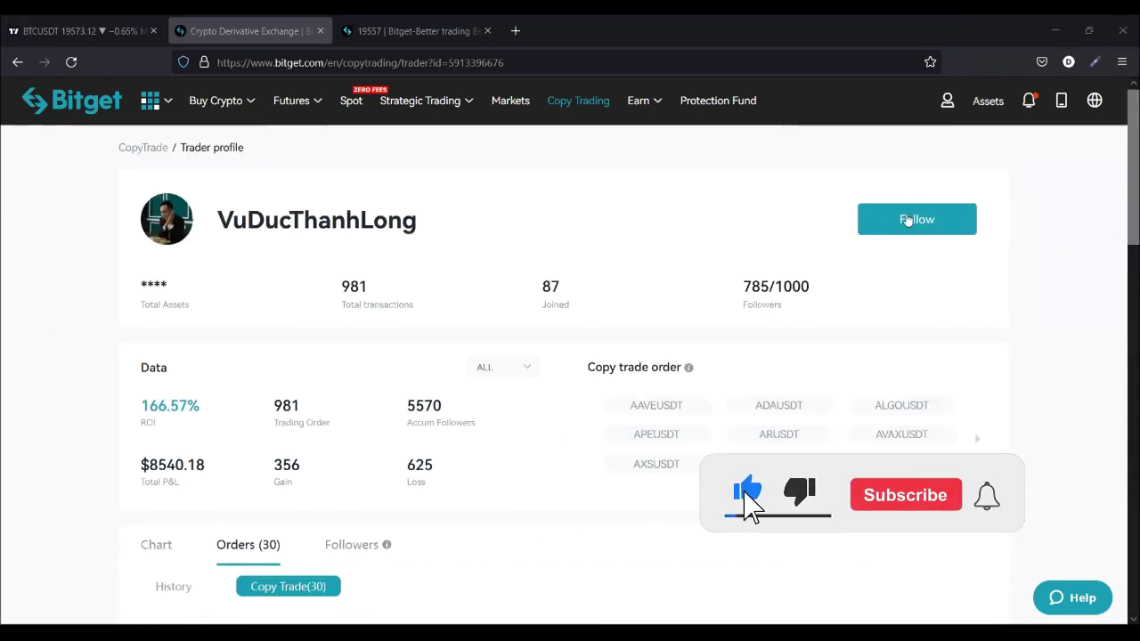
{"action": "left_click", "coordinate": [908, 220]}
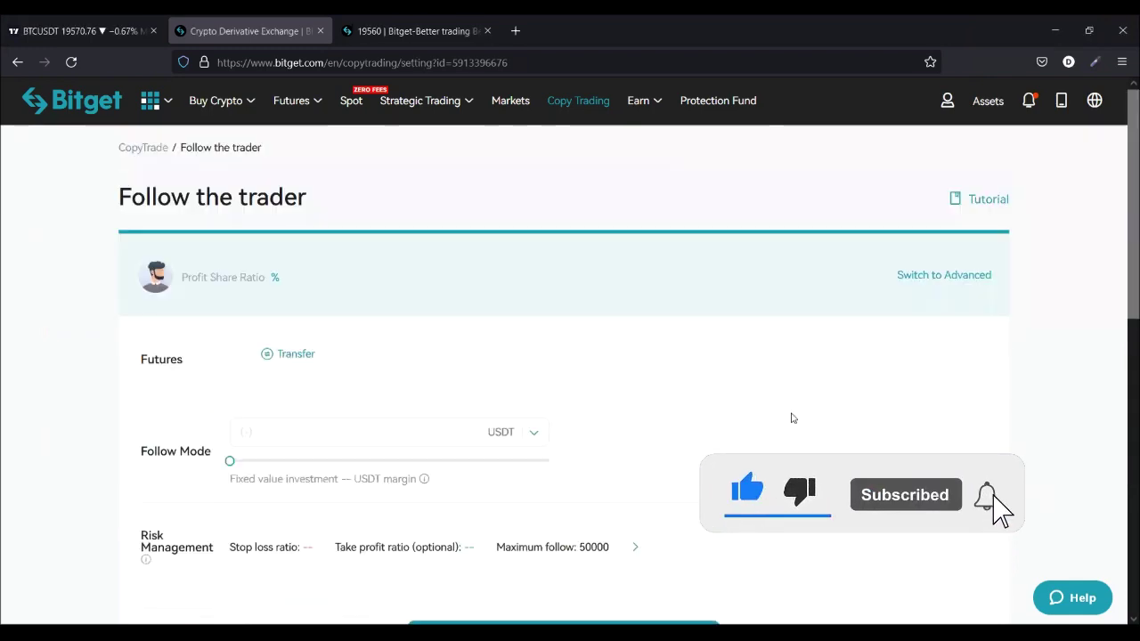
{"action": "scroll", "coordinate": [414, 429], "scroll_direction": "down", "scroll_amount": 1}
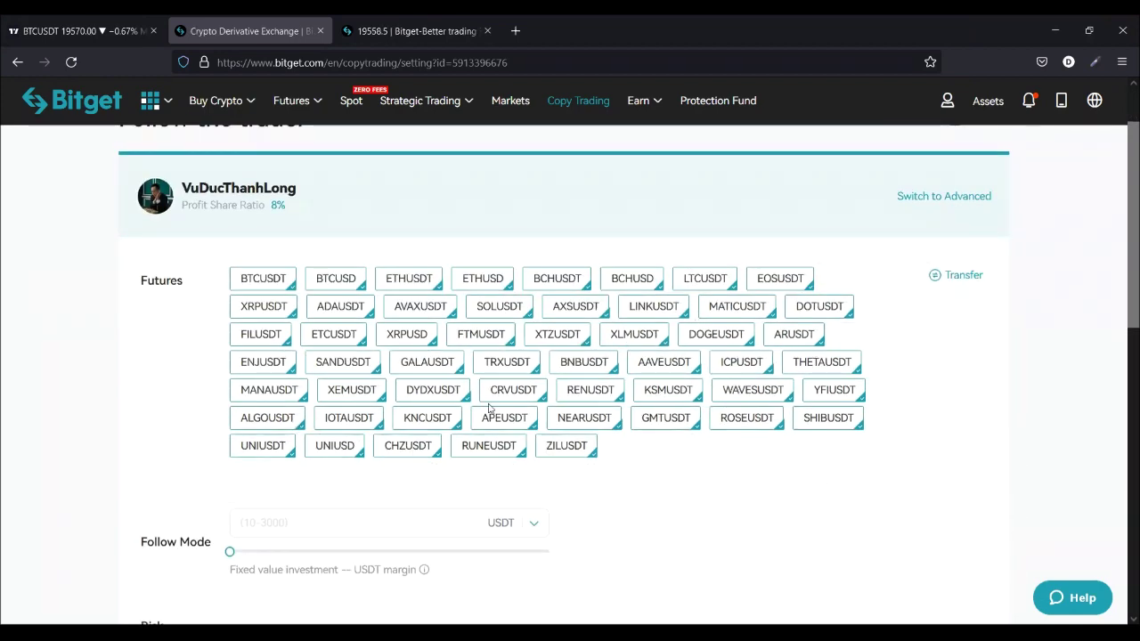
{"action": "scroll", "coordinate": [488, 407], "scroll_direction": "down", "scroll_amount": 4}
{"action": "scroll", "coordinate": [396, 325], "scroll_direction": "up", "scroll_amount": 5}
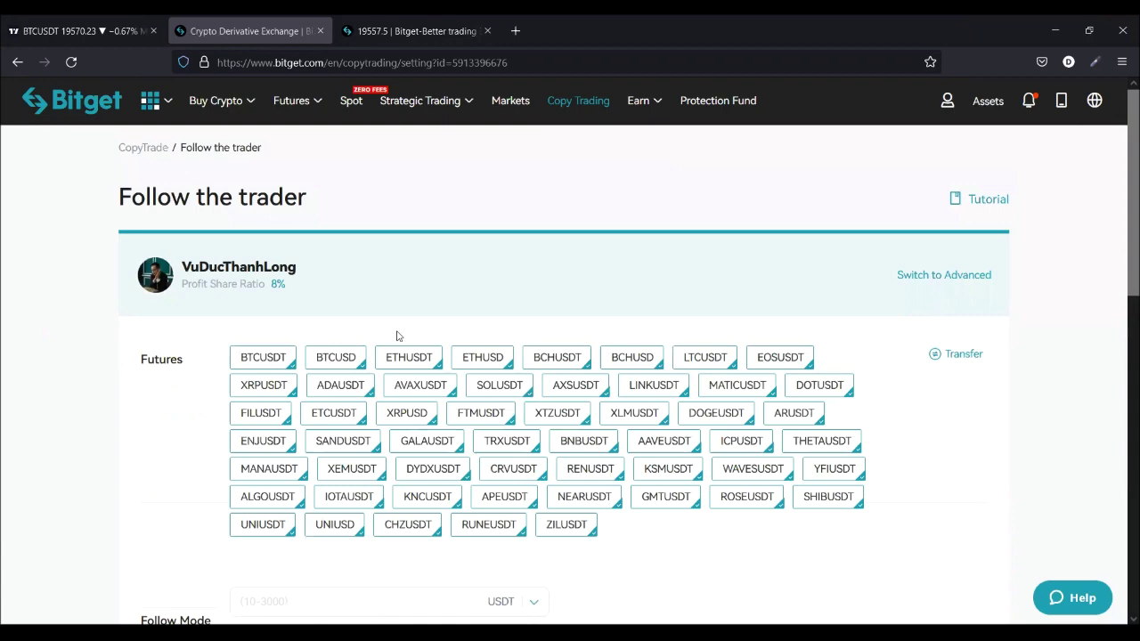
{"action": "scroll", "coordinate": [397, 336], "scroll_direction": "down", "scroll_amount": 3}
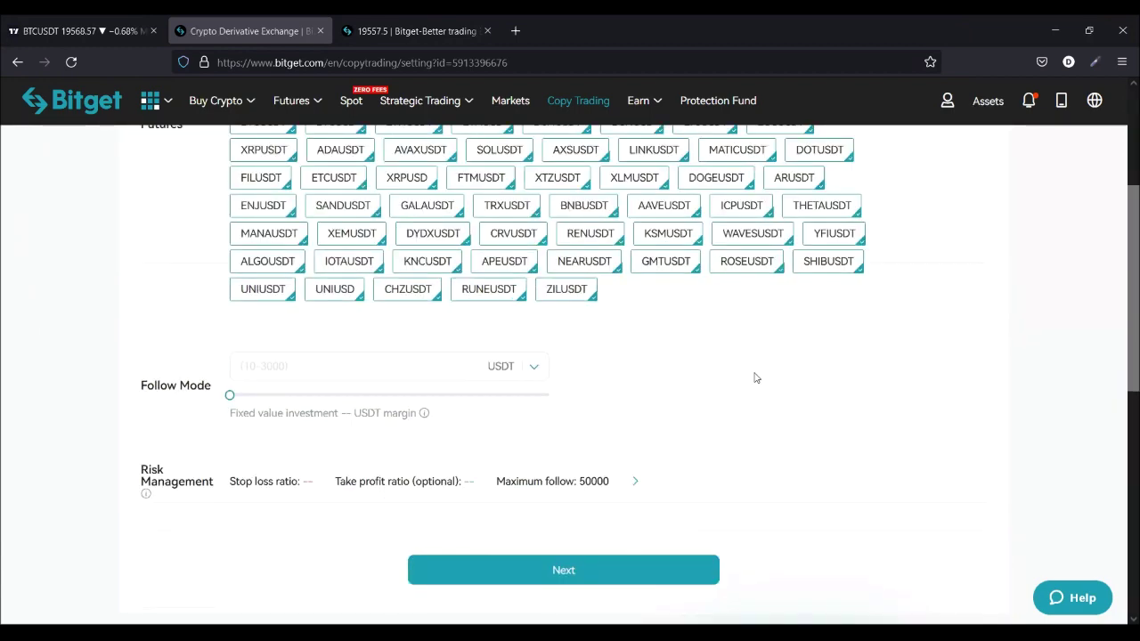
{"action": "scroll", "coordinate": [757, 374], "scroll_direction": "up", "scroll_amount": 2}
{"action": "scroll", "coordinate": [766, 372], "scroll_direction": "up", "scroll_amount": 1}
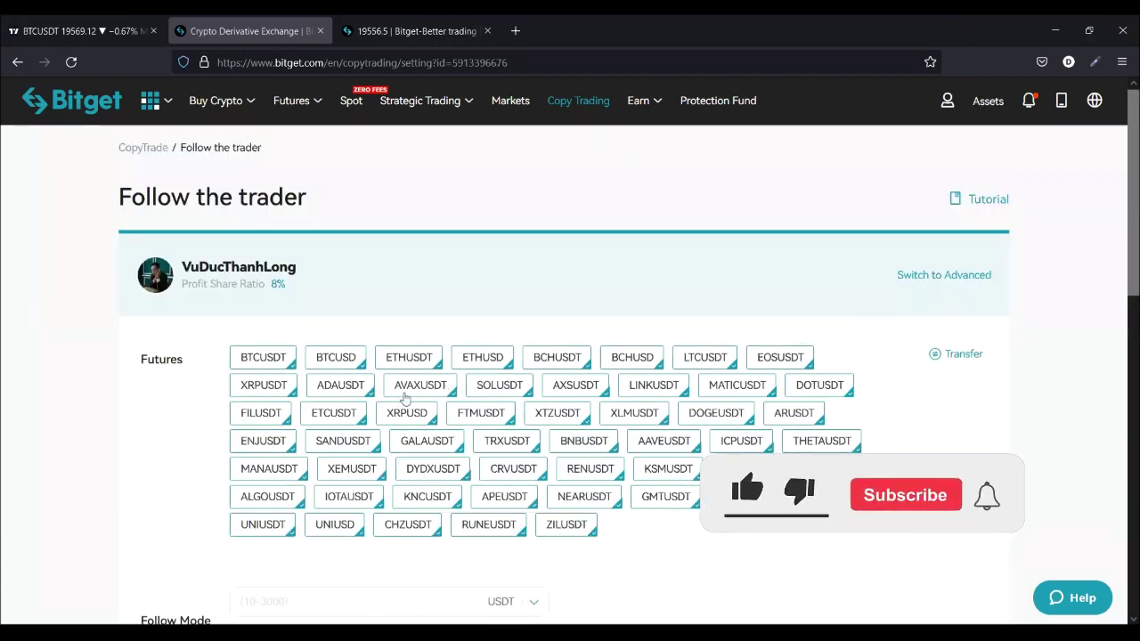
Step: Switch the follow settings to Advanced and examine the margin, leverage, follow mode and risk management options for each futures pair
{"action": "left_click", "coordinate": [941, 276]}
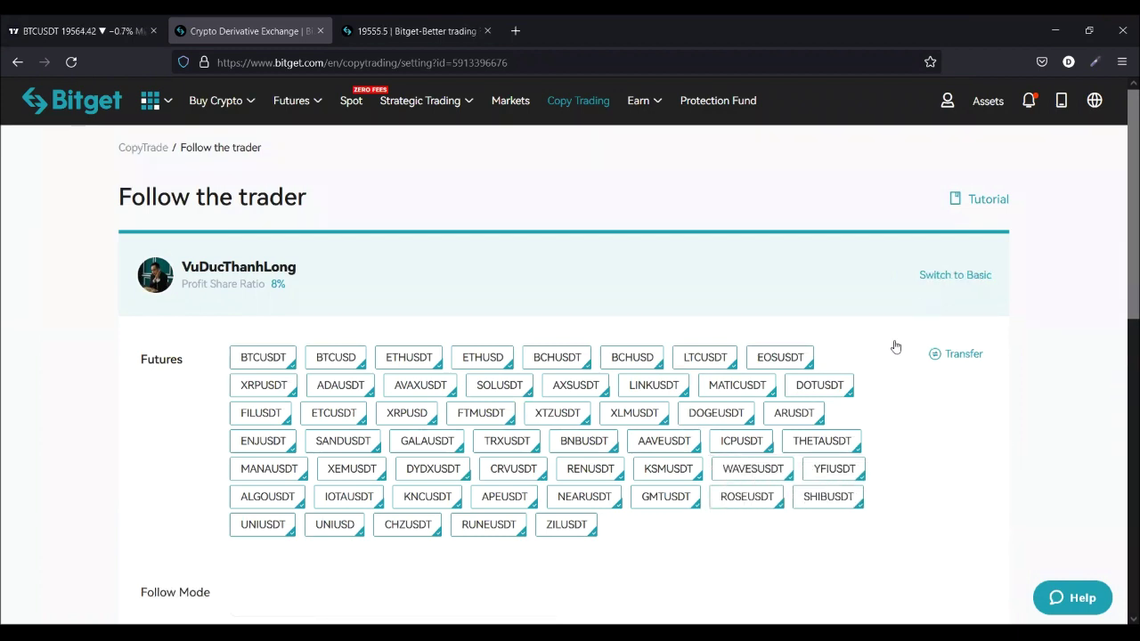
{"action": "scroll", "coordinate": [626, 384], "scroll_direction": "down", "scroll_amount": 4}
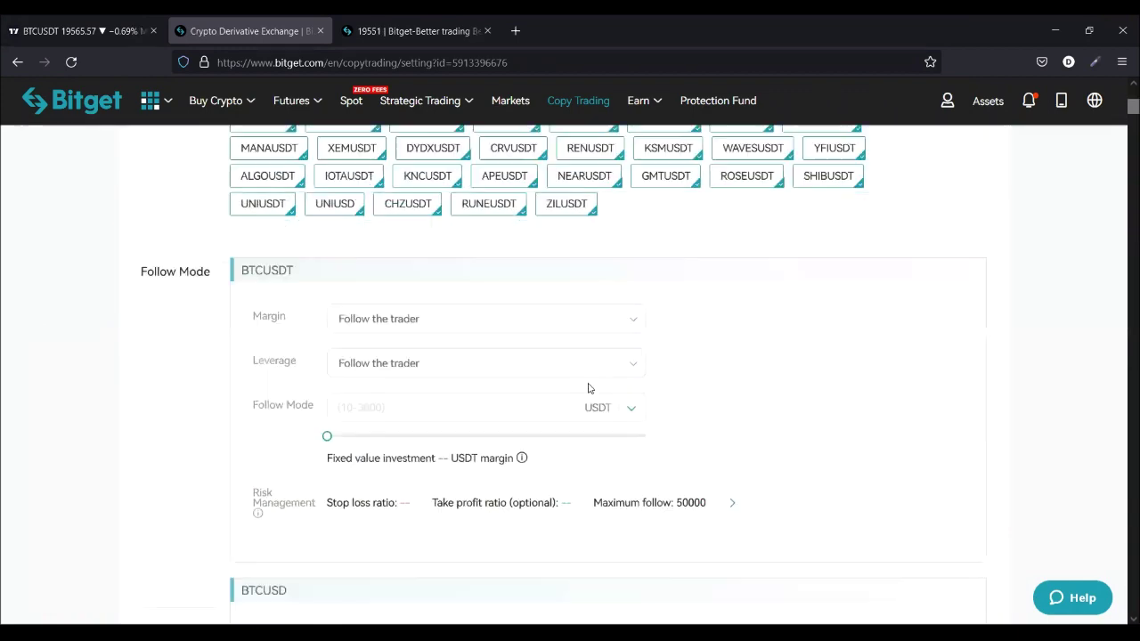
{"action": "scroll", "coordinate": [347, 347], "scroll_direction": "down", "scroll_amount": 6}
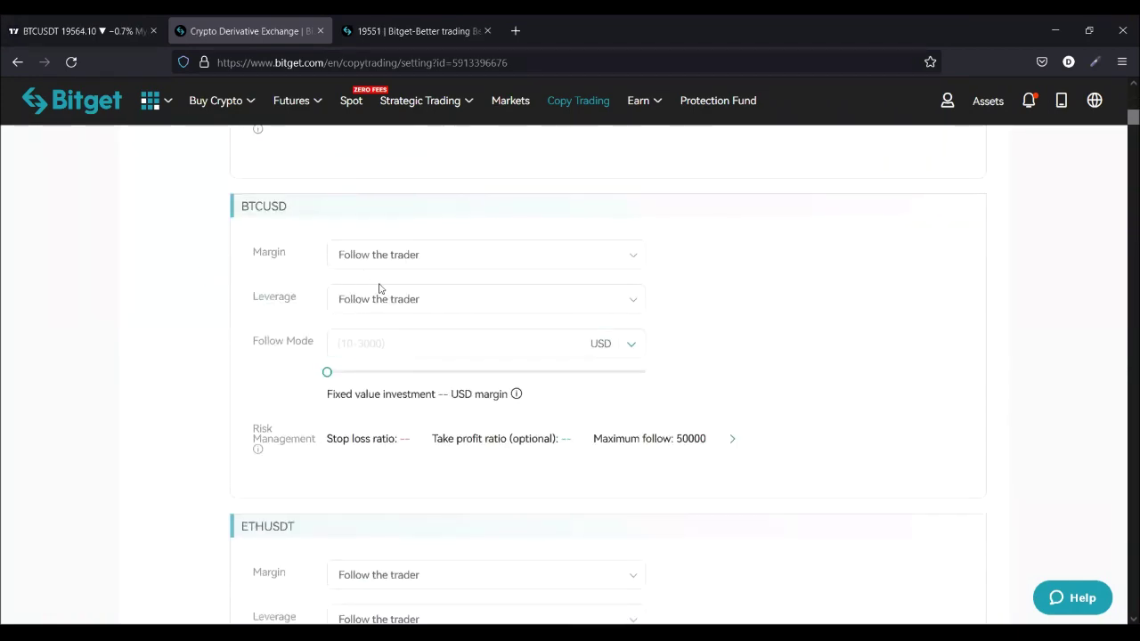
{"action": "scroll", "coordinate": [374, 387], "scroll_direction": "down", "scroll_amount": 1}
{"action": "scroll", "coordinate": [375, 387], "scroll_direction": "down", "scroll_amount": 1}
{"action": "scroll", "coordinate": [412, 363], "scroll_direction": "up", "scroll_amount": 10}
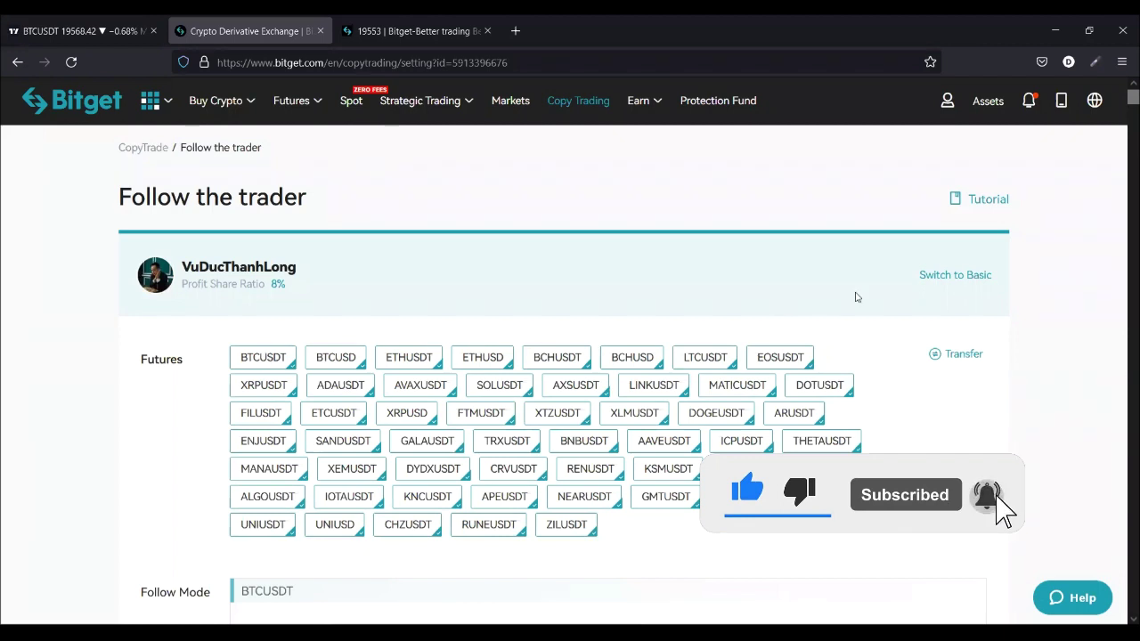
Step: Switch the follow settings back to Basic and bring the full list of futures pairs into view
{"action": "mouse_move", "coordinate": [655, 95]}
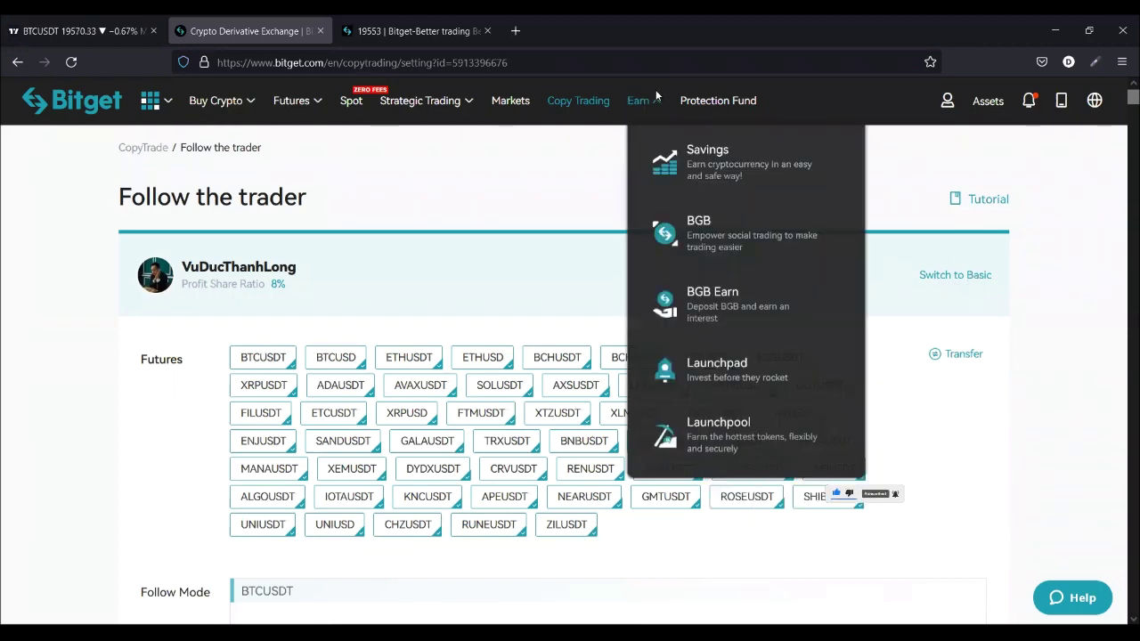
{"action": "left_click", "coordinate": [962, 279]}
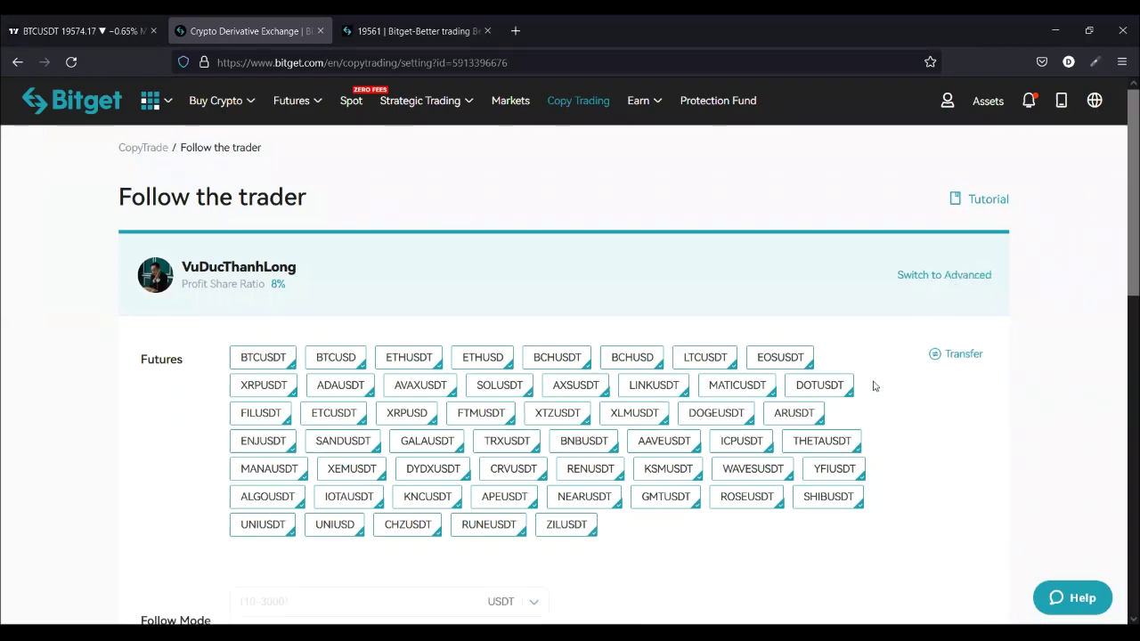
{"action": "scroll", "coordinate": [775, 485], "scroll_direction": "down", "scroll_amount": 3}
{"action": "scroll", "coordinate": [775, 486], "scroll_direction": "up", "scroll_amount": 2}
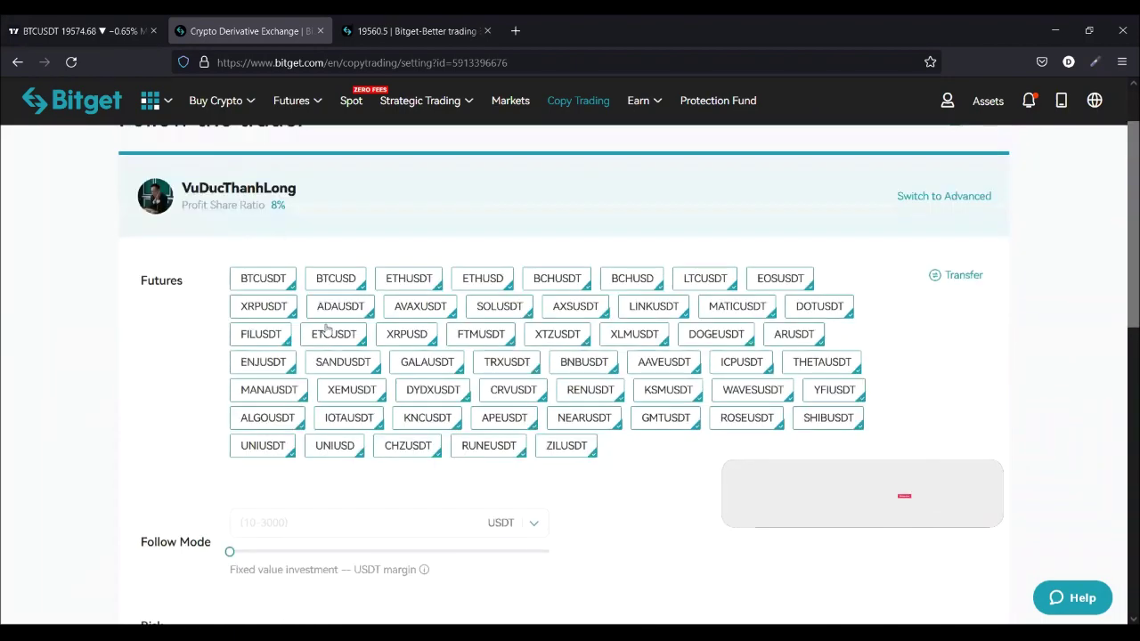
{"action": "scroll", "coordinate": [798, 348], "scroll_direction": "up", "scroll_amount": 2}
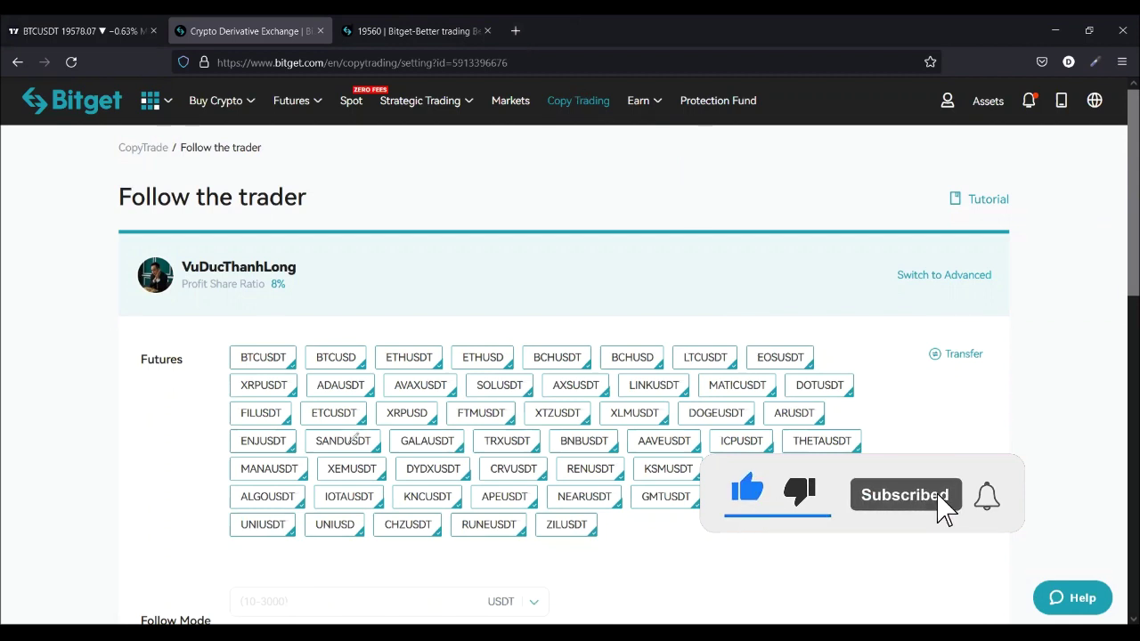
Step: Mark individual futures pairs from BTCUSDT to ZILUSDT with the red pen and draw curves around both sides of the list
{"action": "left_click_drag", "start_coordinate": [248, 351], "coordinate": [242, 355]}
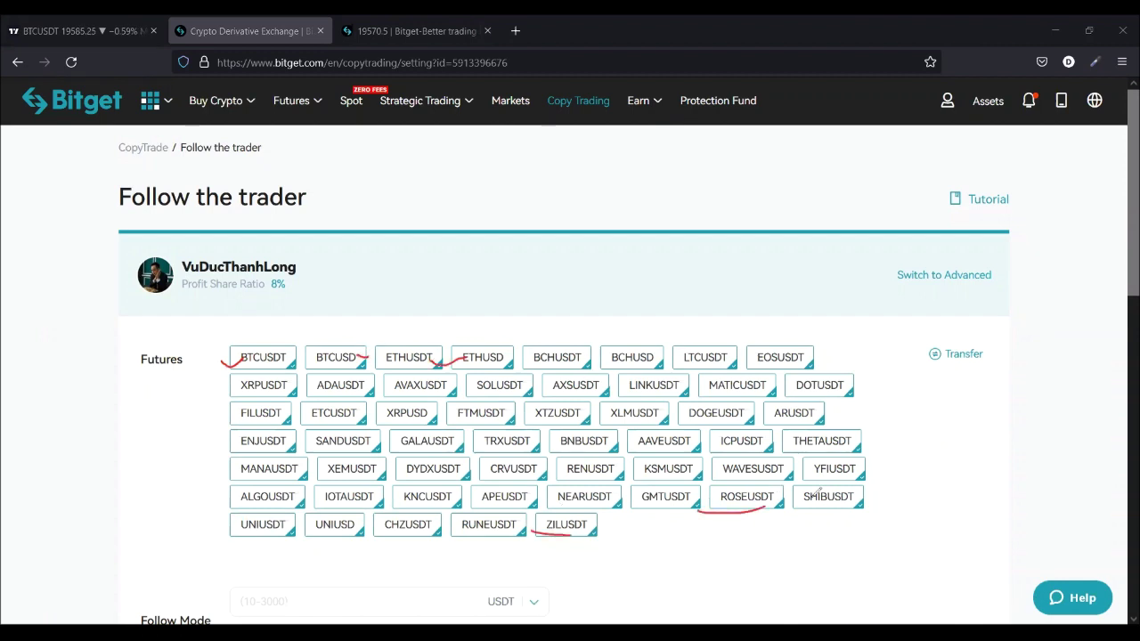
{"action": "left_click_drag", "start_coordinate": [851, 349], "coordinate": [905, 452]}
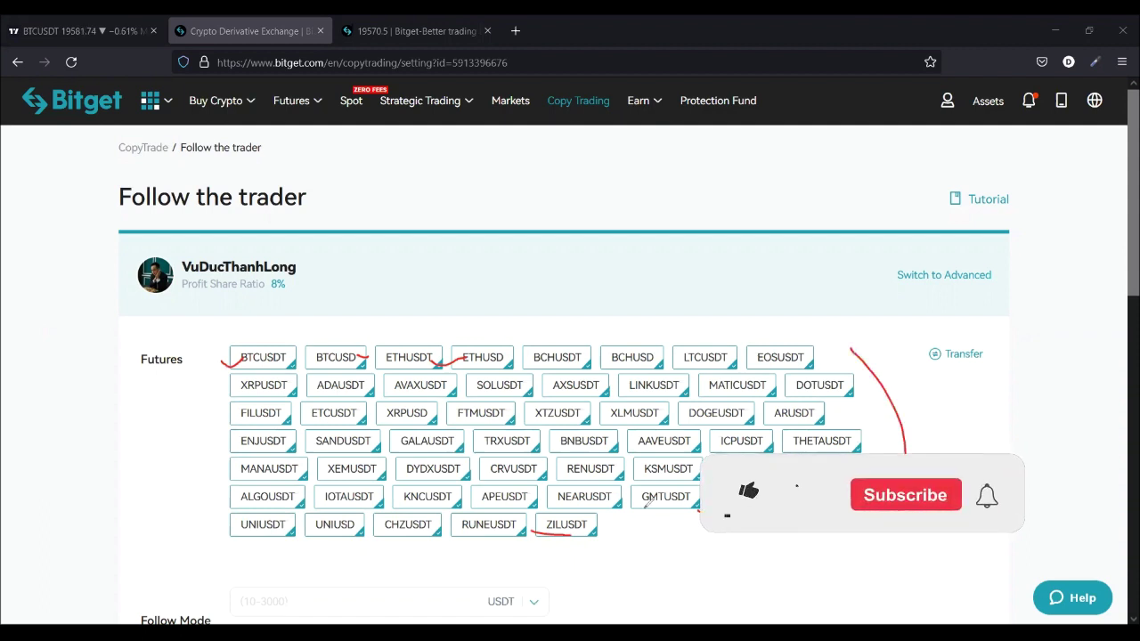
{"action": "left_click_drag", "start_coordinate": [231, 337], "coordinate": [337, 532]}
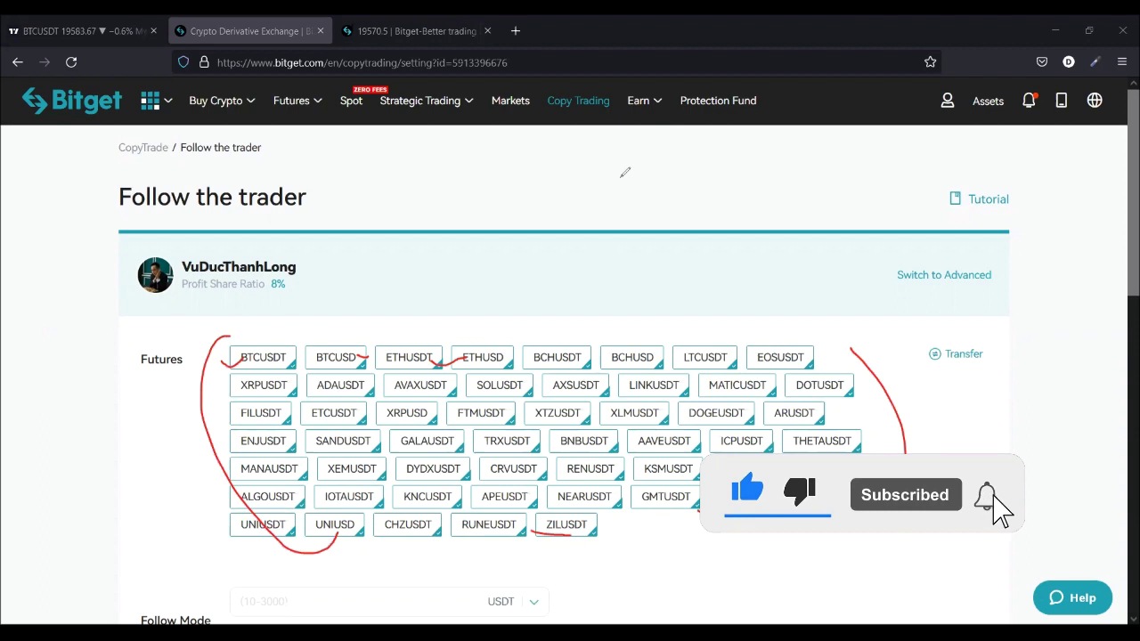
Step: Clear the red pen marks from the list of futures pairs
{"action": "left_click", "coordinate": [789, 130]}
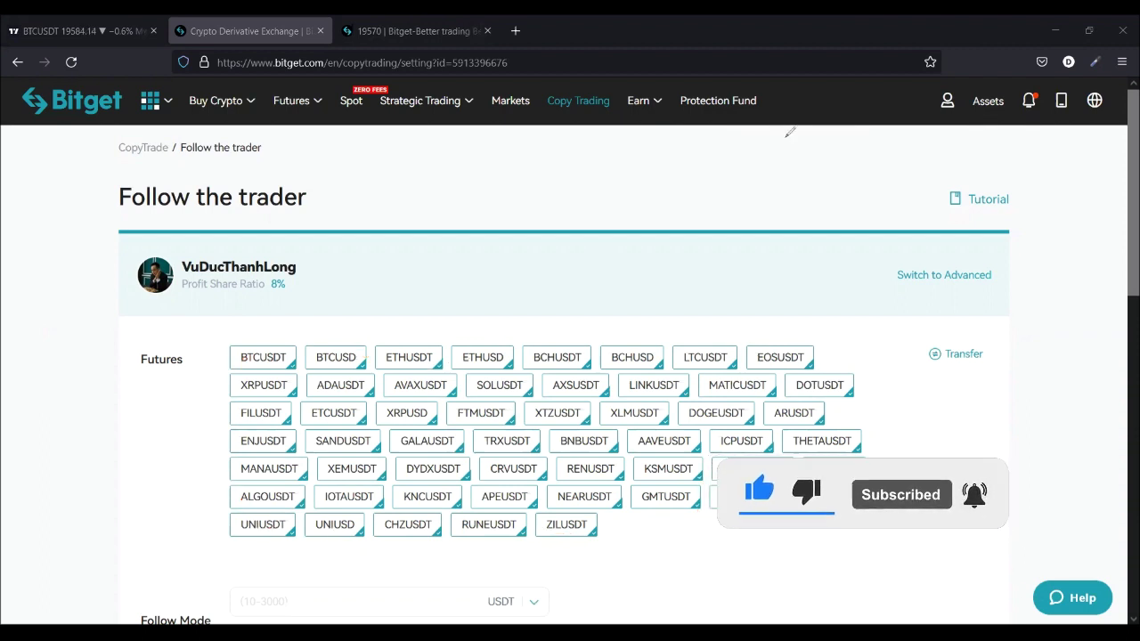
Step: Deselect the futures pairs in the first two columns of the list, from XRPUSDT to BTCUSD, leaving BTCUSDT selected
{"action": "left_click", "coordinate": [287, 392]}
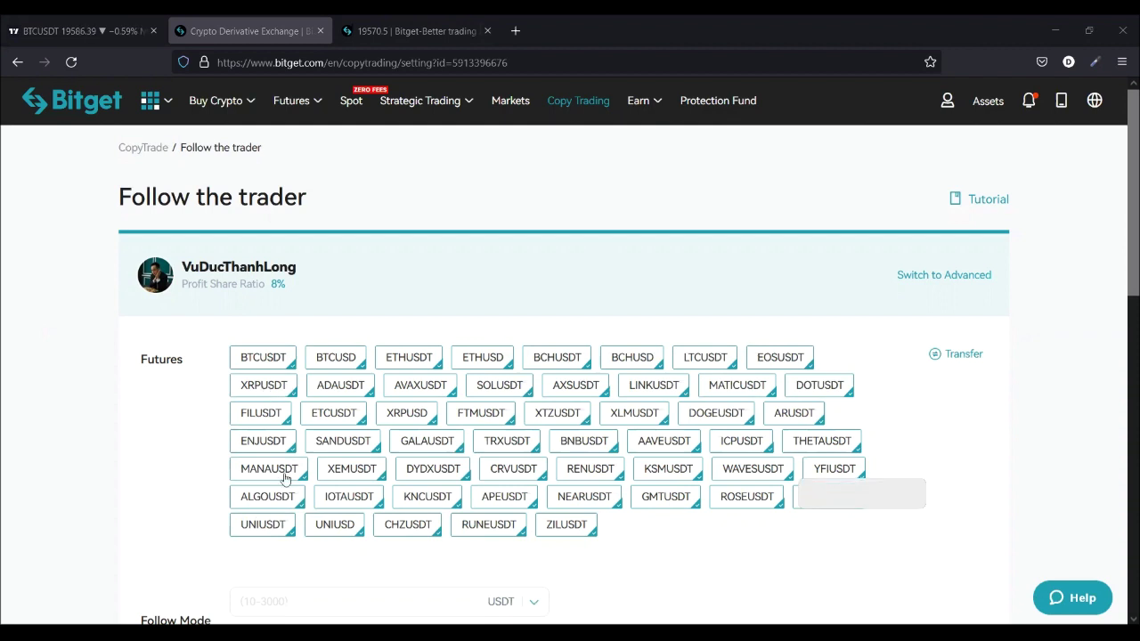
{"action": "left_click", "coordinate": [275, 420]}
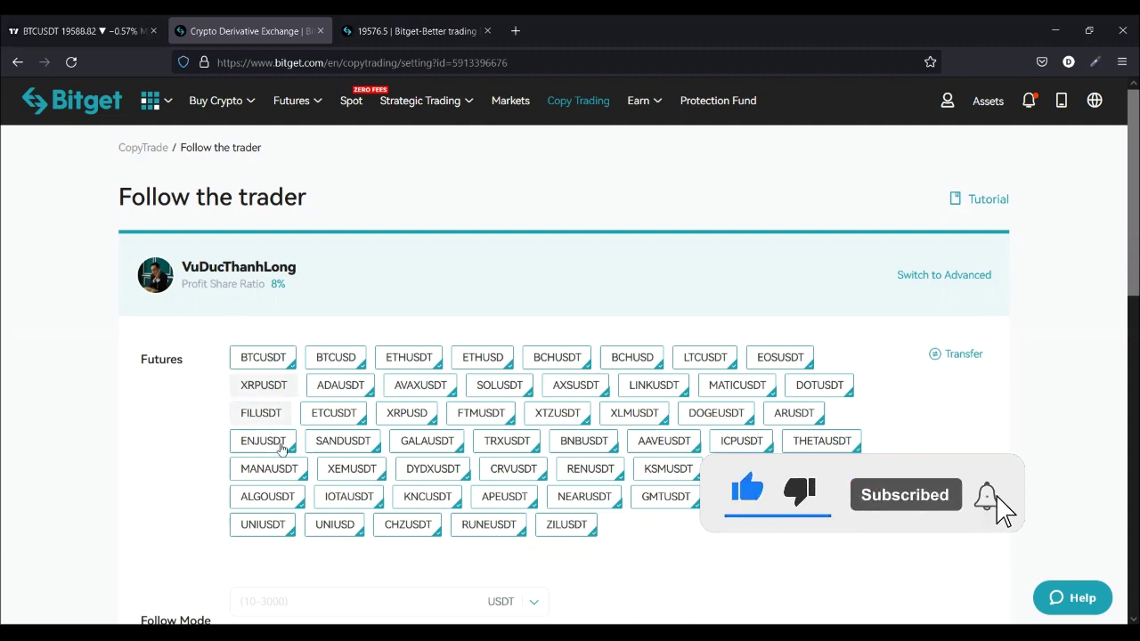
{"action": "left_click", "coordinate": [281, 447]}
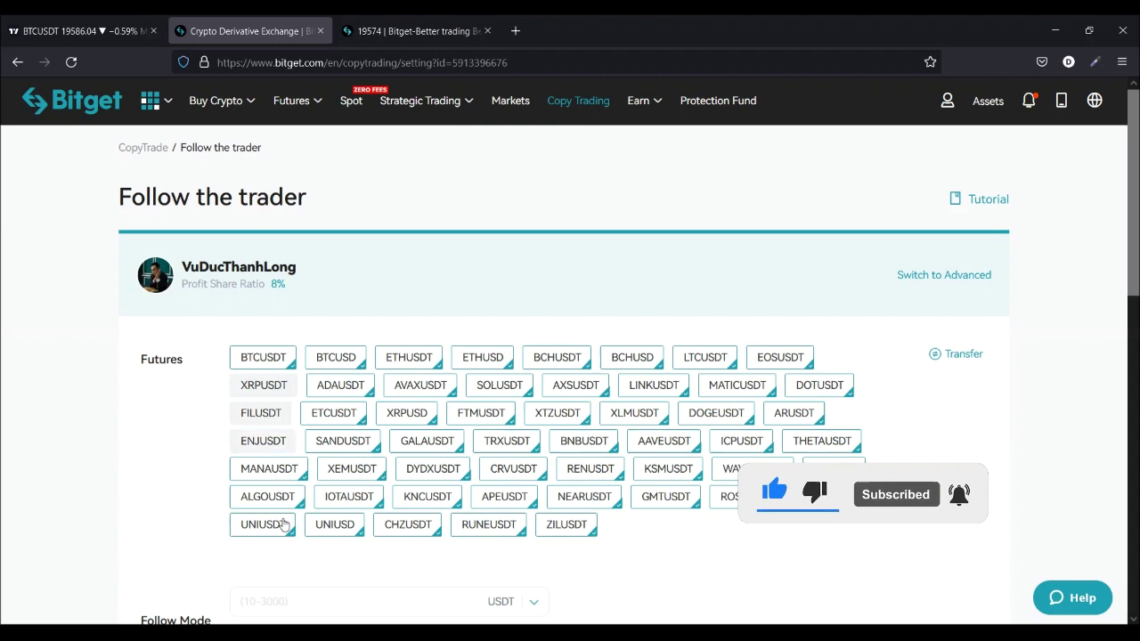
{"action": "left_click", "coordinate": [268, 507]}
{"action": "left_click", "coordinate": [268, 526]}
{"action": "left_click", "coordinate": [347, 461]}
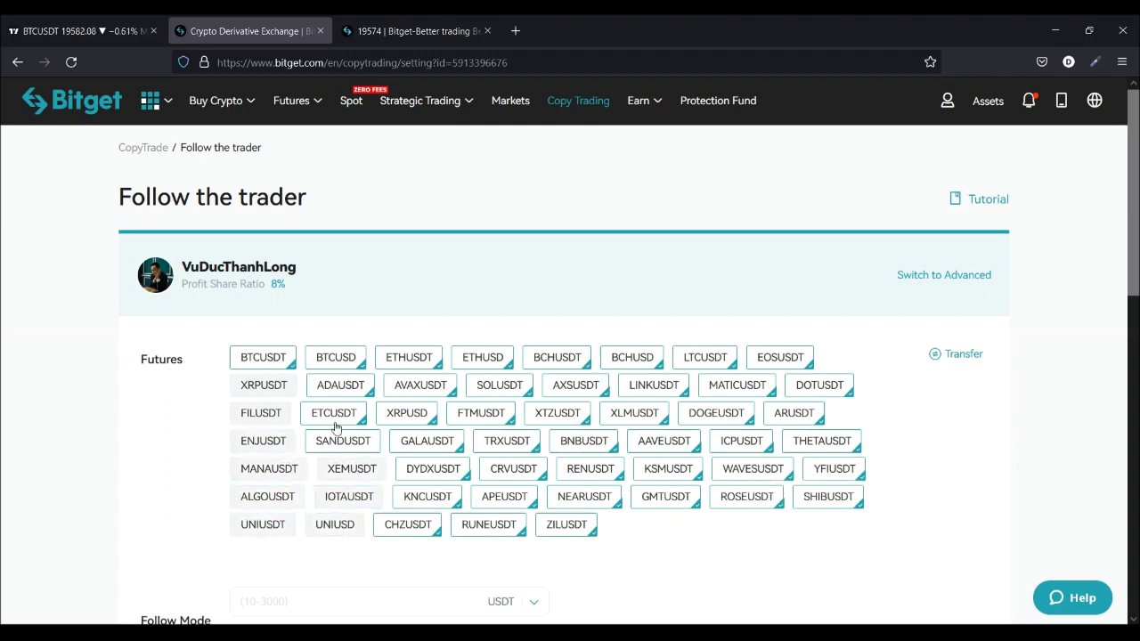
{"action": "left_click", "coordinate": [336, 406]}
{"action": "left_click", "coordinate": [340, 383]}
{"action": "left_click", "coordinate": [337, 359]}
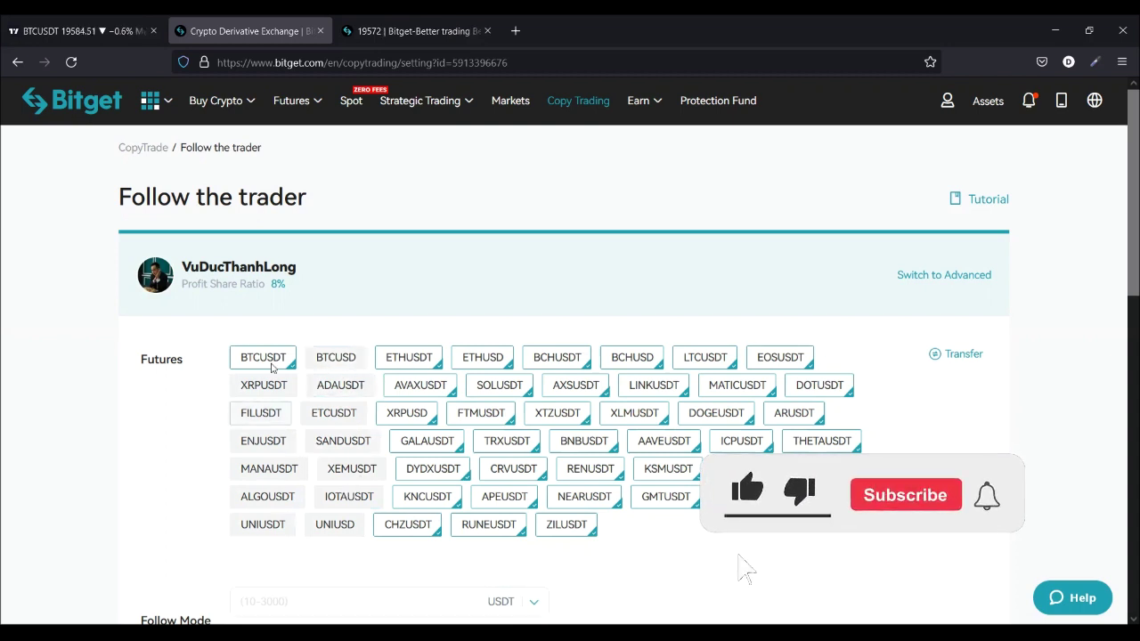
Step: Reselect all the deselected futures pairs in the first two columns of the list
{"action": "left_click", "coordinate": [261, 413]}
{"action": "left_click", "coordinate": [262, 440]}
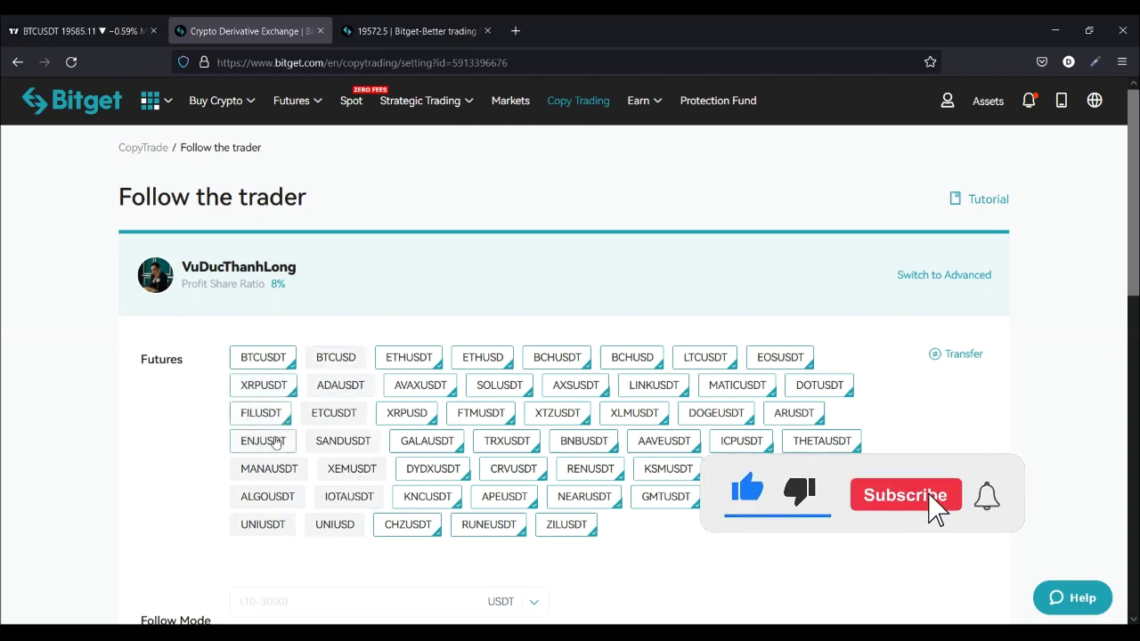
{"action": "left_click", "coordinate": [271, 495]}
{"action": "left_click", "coordinate": [272, 525]}
{"action": "left_click", "coordinate": [331, 359]}
{"action": "left_click", "coordinate": [338, 387]}
{"action": "left_click", "coordinate": [343, 441]}
{"action": "left_click", "coordinate": [344, 469]}
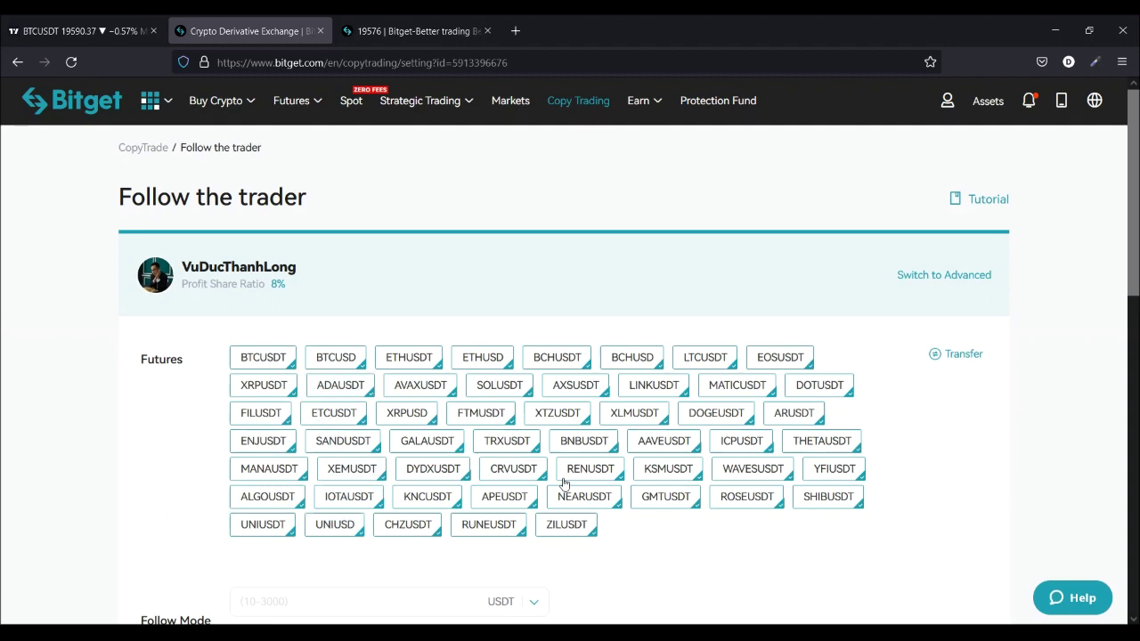
Step: Set the follow mode's fixed value investment to 10 USDT
{"action": "scroll", "coordinate": [463, 483], "scroll_direction": "down", "scroll_amount": 3}
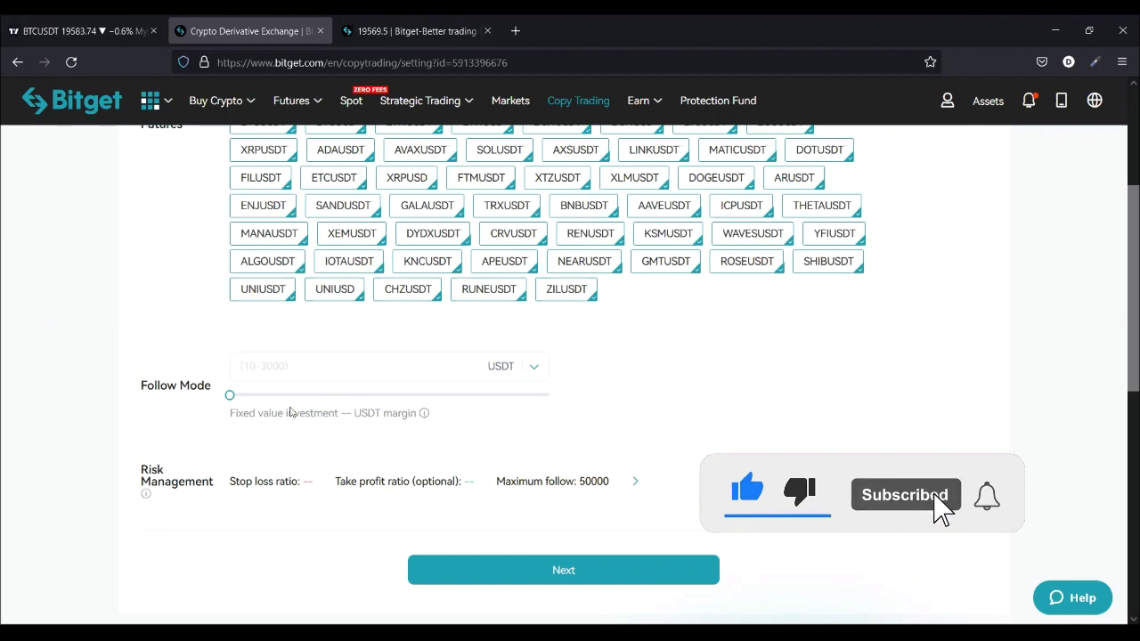
{"action": "left_click", "coordinate": [290, 368]}
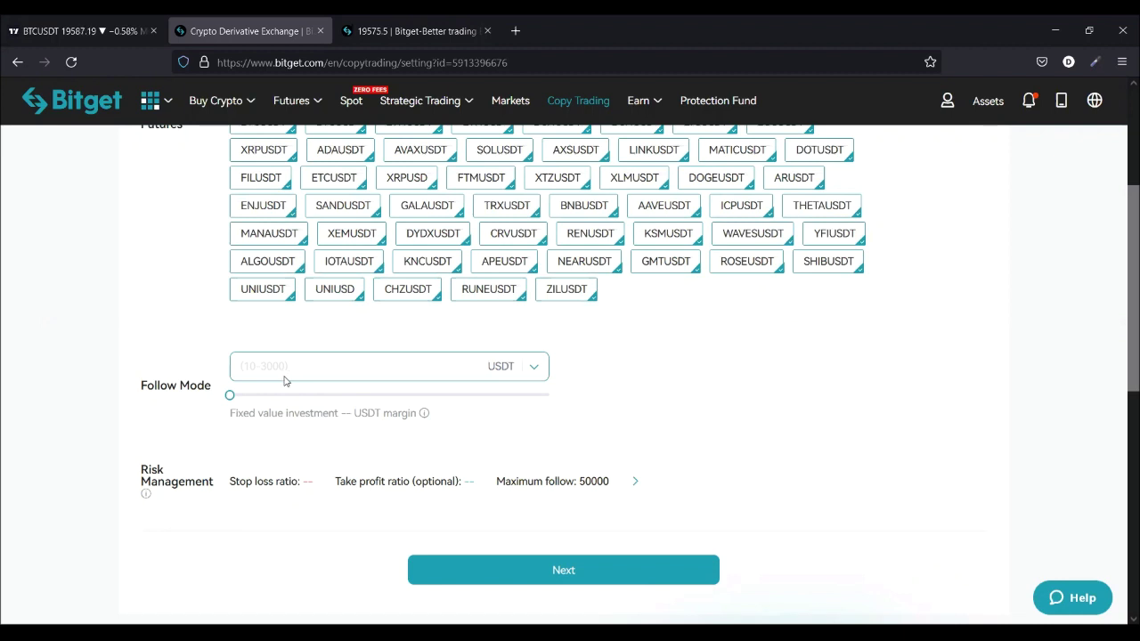
{"action": "type", "text": "10"}
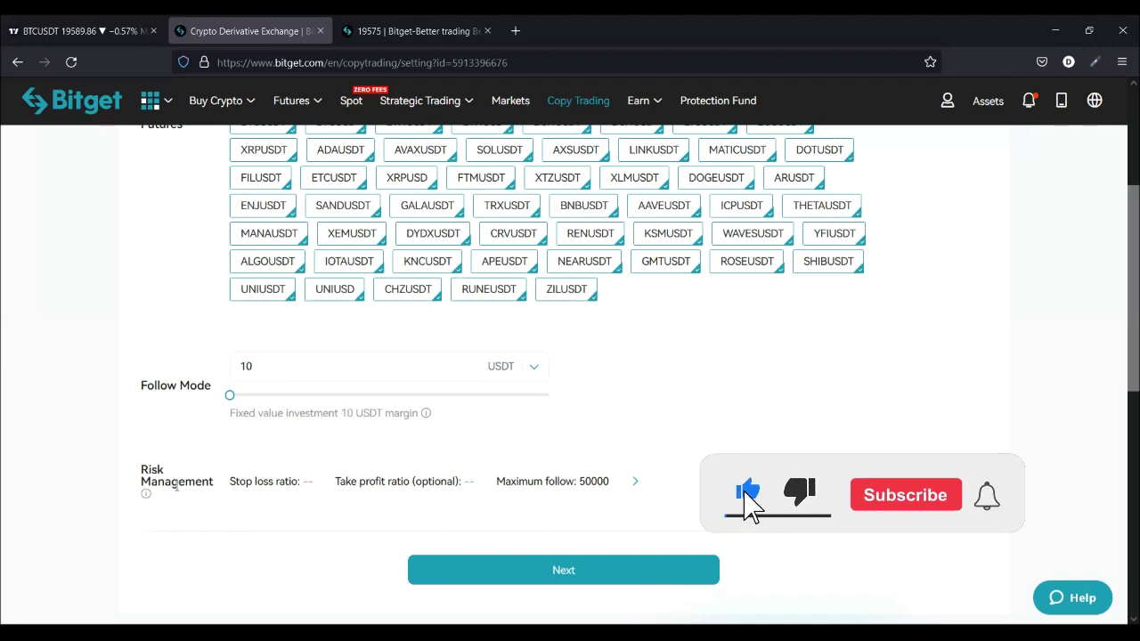
Step: Open the risk management settings and enter a stop loss ratio of 50% and a take profit ratio of 100%
{"action": "scroll", "coordinate": [297, 417], "scroll_direction": "down", "scroll_amount": 2}
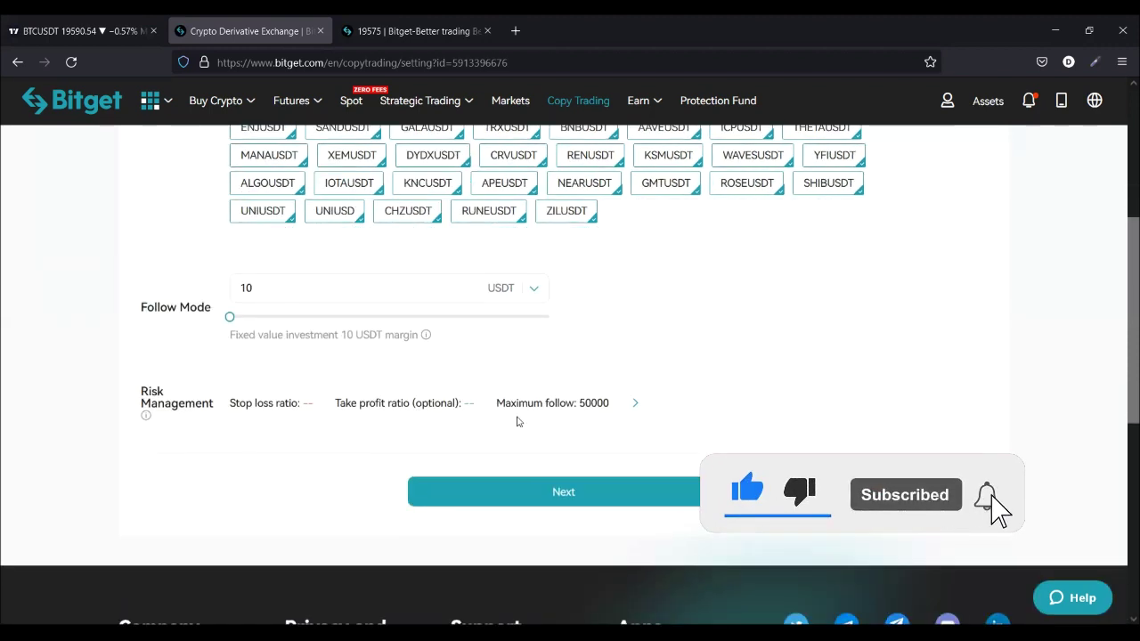
{"action": "left_click", "coordinate": [634, 403]}
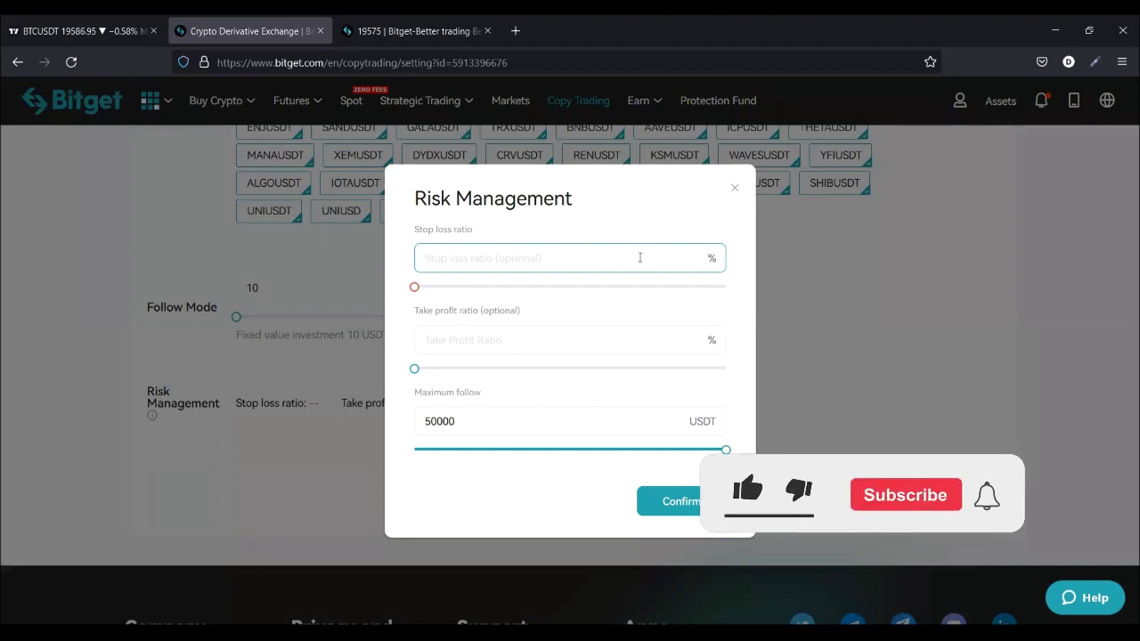
{"action": "type", "text": "50"}
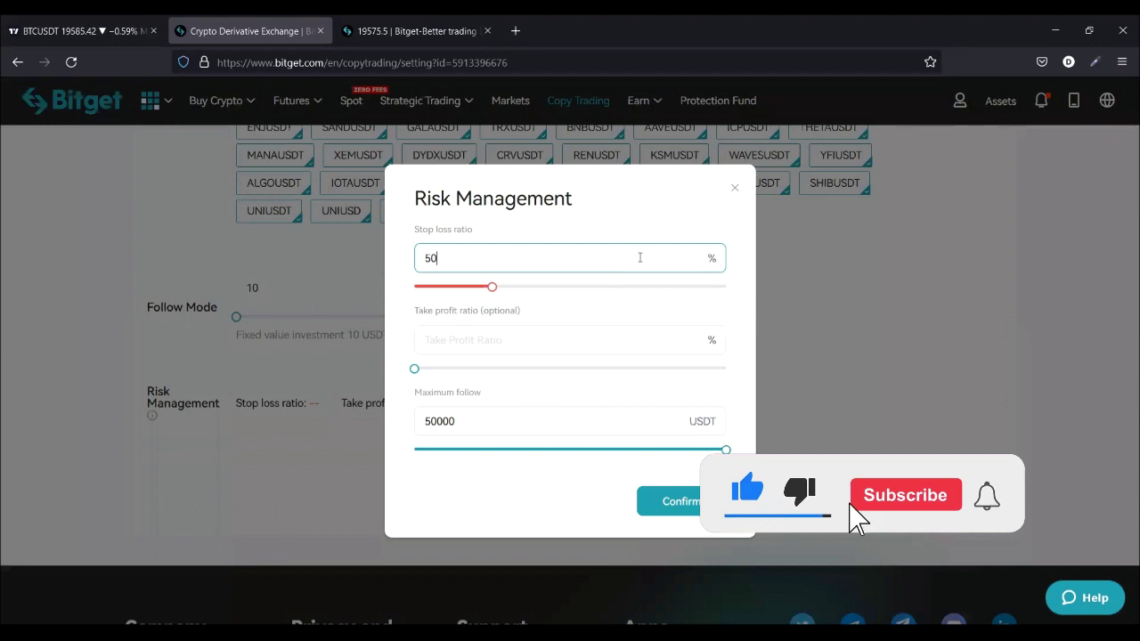
{"action": "left_click", "coordinate": [618, 347]}
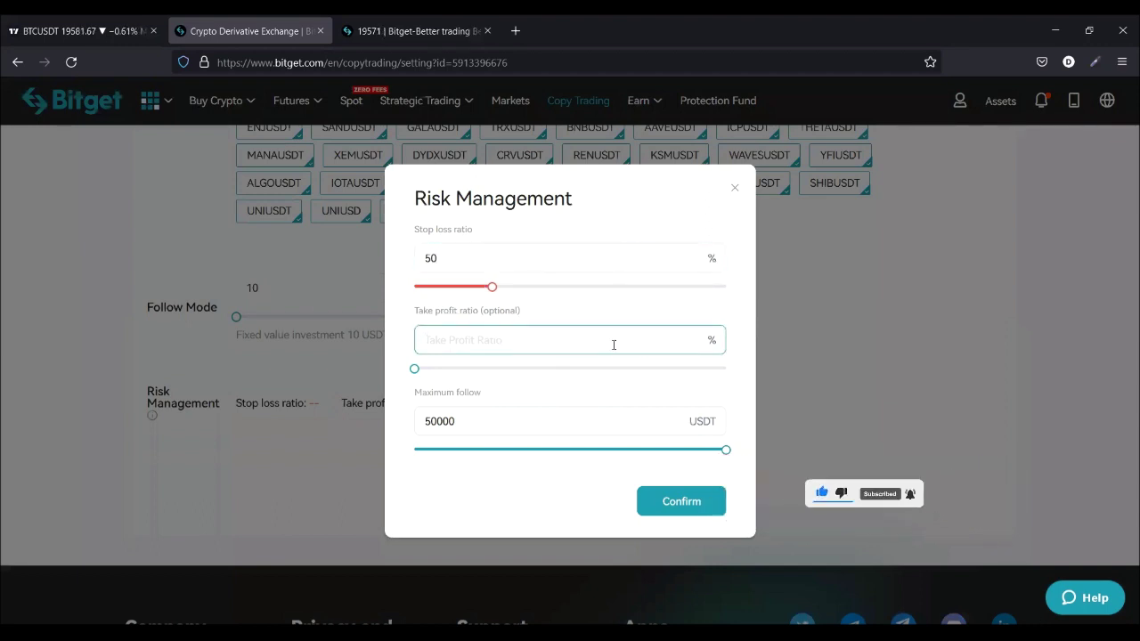
{"action": "type", "text": "100"}
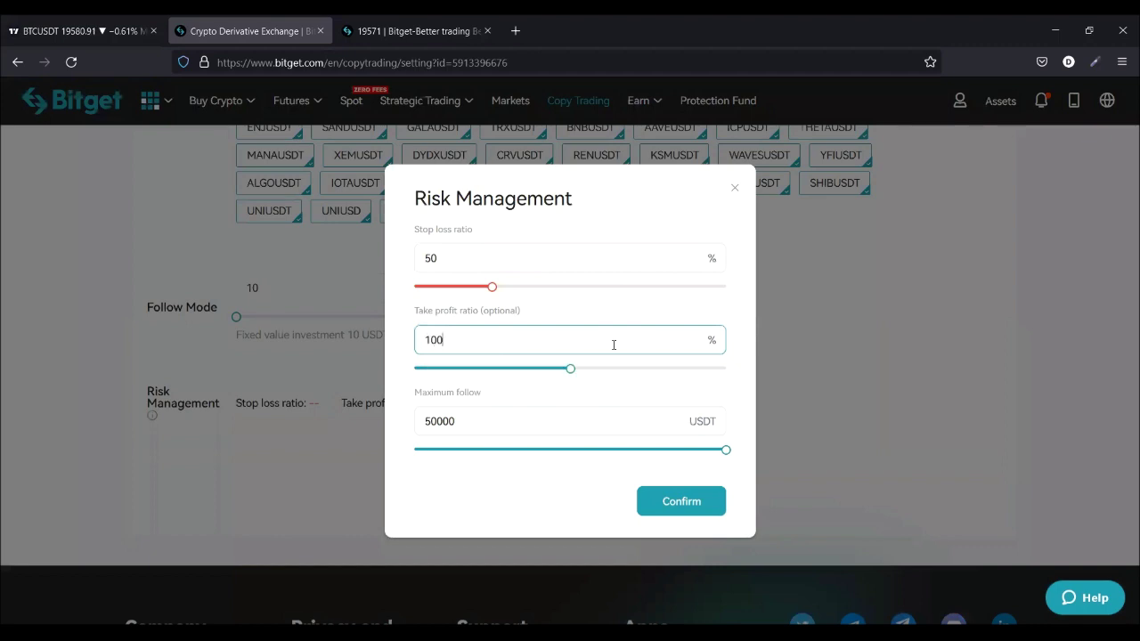
{"action": "left_click", "coordinate": [602, 357]}
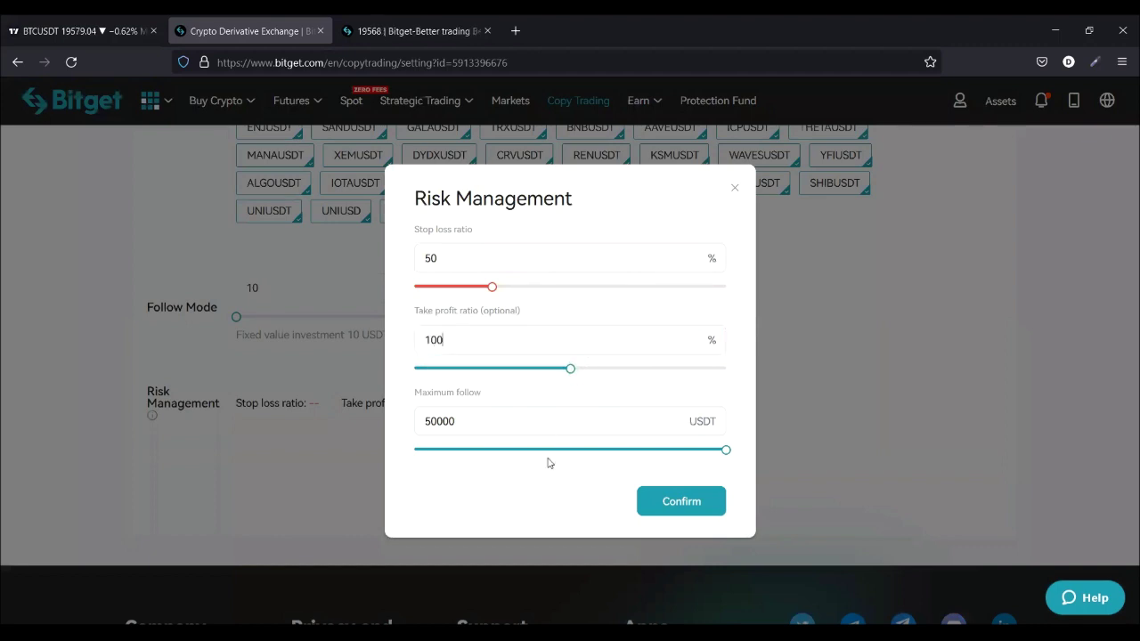
Step: Set the maximum follow amount to 50 USDT
{"action": "left_click", "coordinate": [463, 424]}
{"action": "mouse_move", "coordinate": [456, 424]}
{"action": "left_mouse_down"}
{"action": "mouse_move", "coordinate": [429, 424]}
{"action": "mouse_move", "coordinate": [440, 428]}
{"action": "left_mouse_up"}
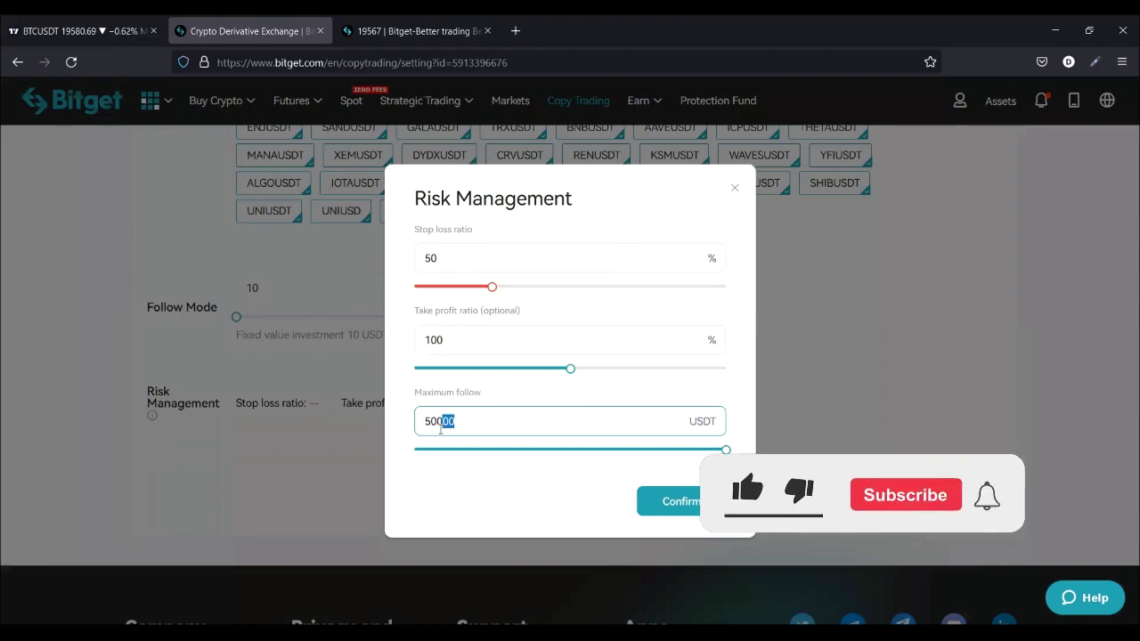
{"action": "mouse_move", "coordinate": [450, 424]}
{"action": "left_mouse_down"}
{"action": "mouse_move", "coordinate": [431, 426]}
{"action": "mouse_move", "coordinate": [456, 422]}
{"action": "left_mouse_up"}
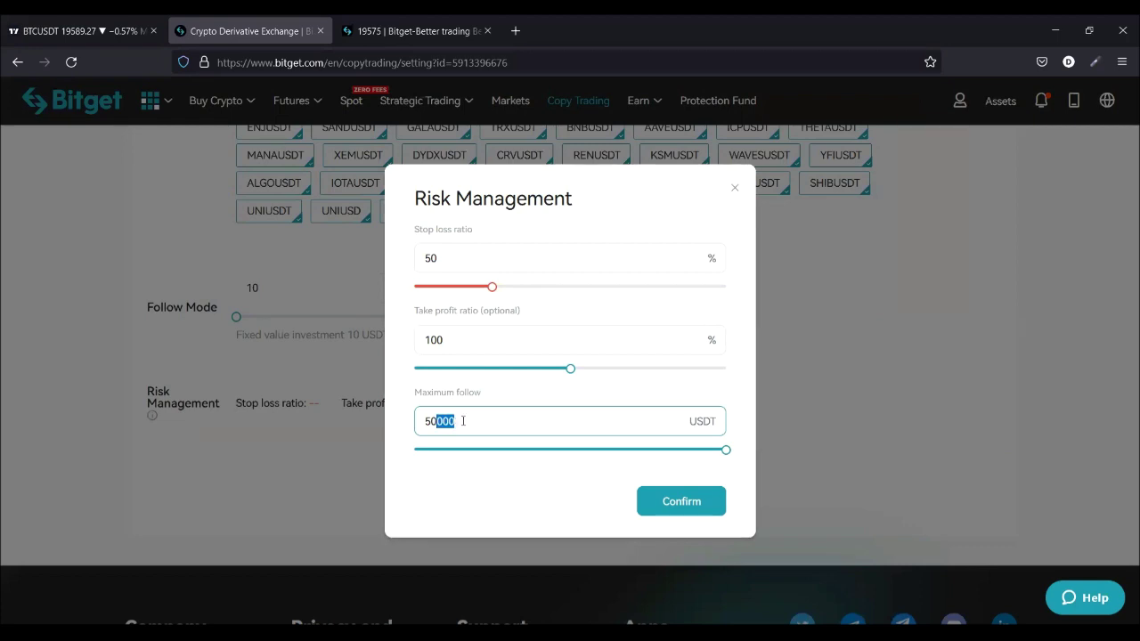
{"action": "key", "text": "BackSpace"}
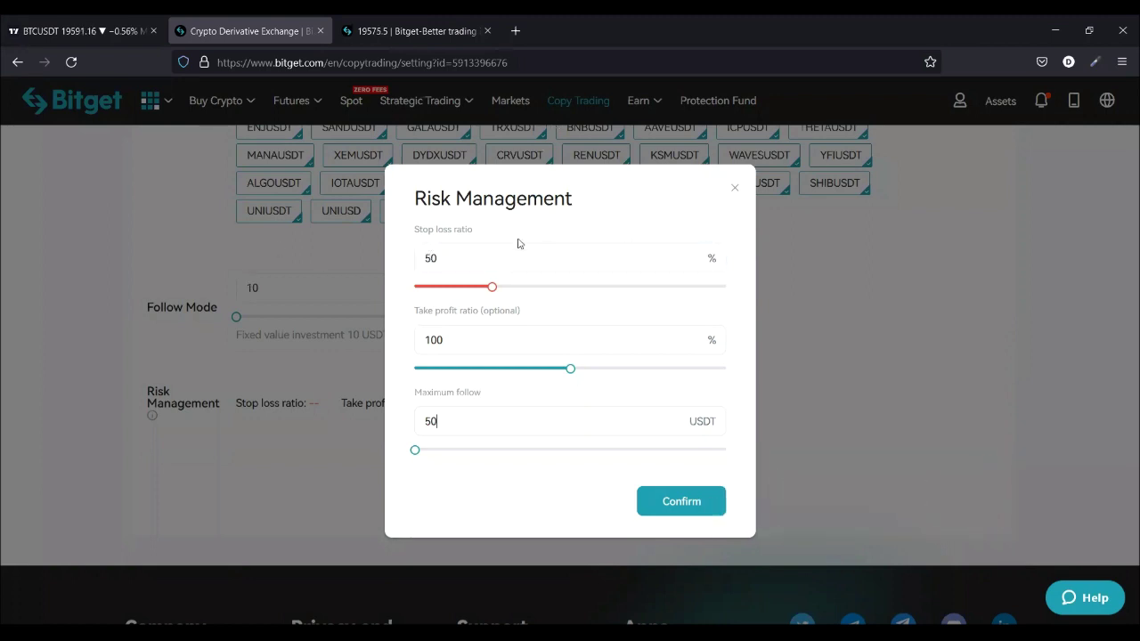
Step: Clear the stop loss and take profit ratios and confirm the risk management settings
{"action": "left_click_drag", "start_coordinate": [493, 287], "coordinate": [407, 299]}
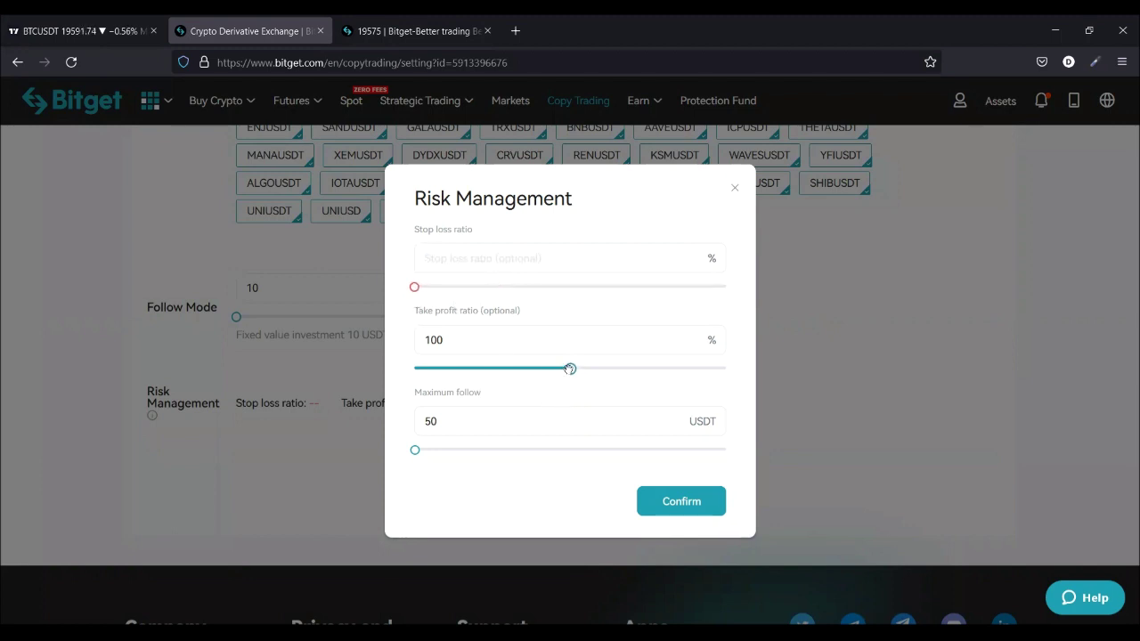
{"action": "left_click_drag", "start_coordinate": [570, 369], "coordinate": [359, 381]}
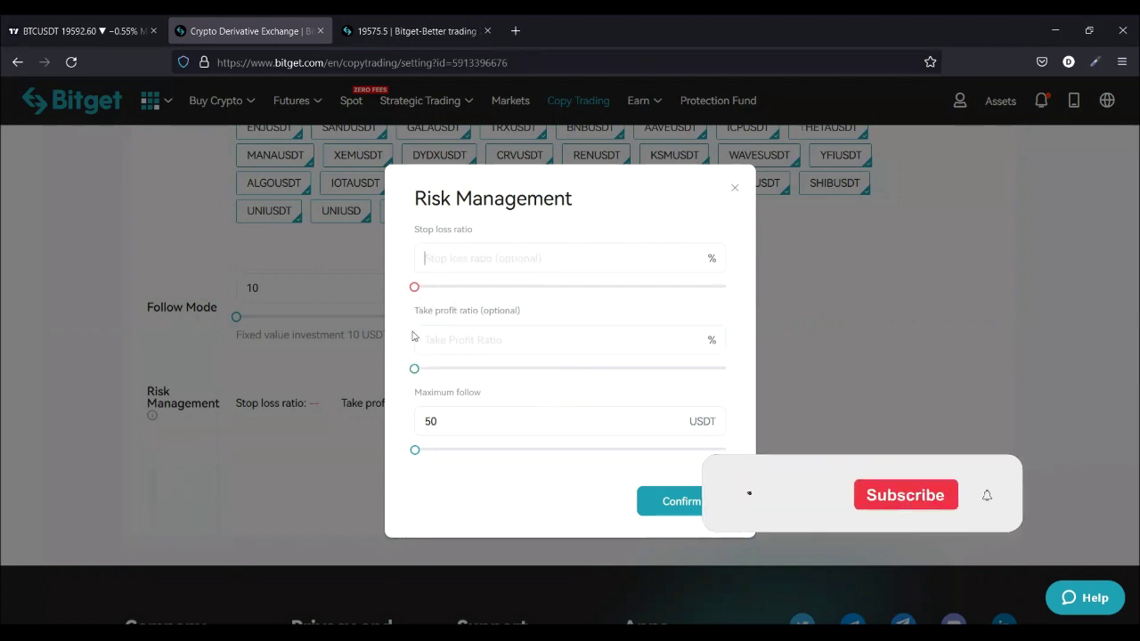
{"action": "left_click", "coordinate": [675, 504]}
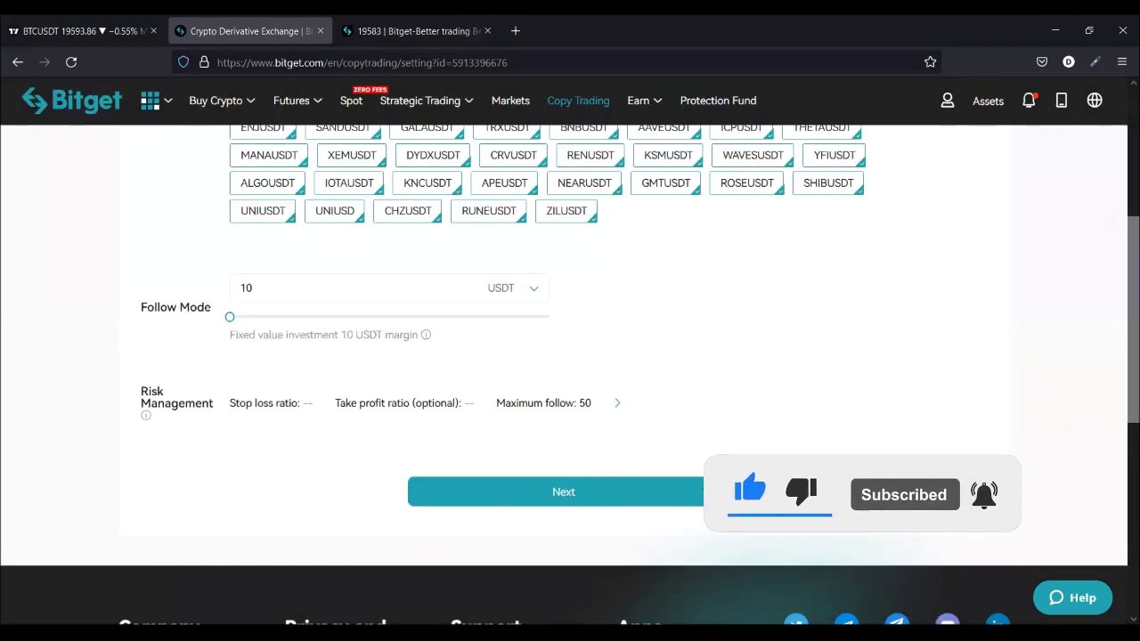
Step: Review the follow settings, submit them and confirm the copy trade information
{"action": "scroll", "coordinate": [677, 454], "scroll_direction": "up", "scroll_amount": 3}
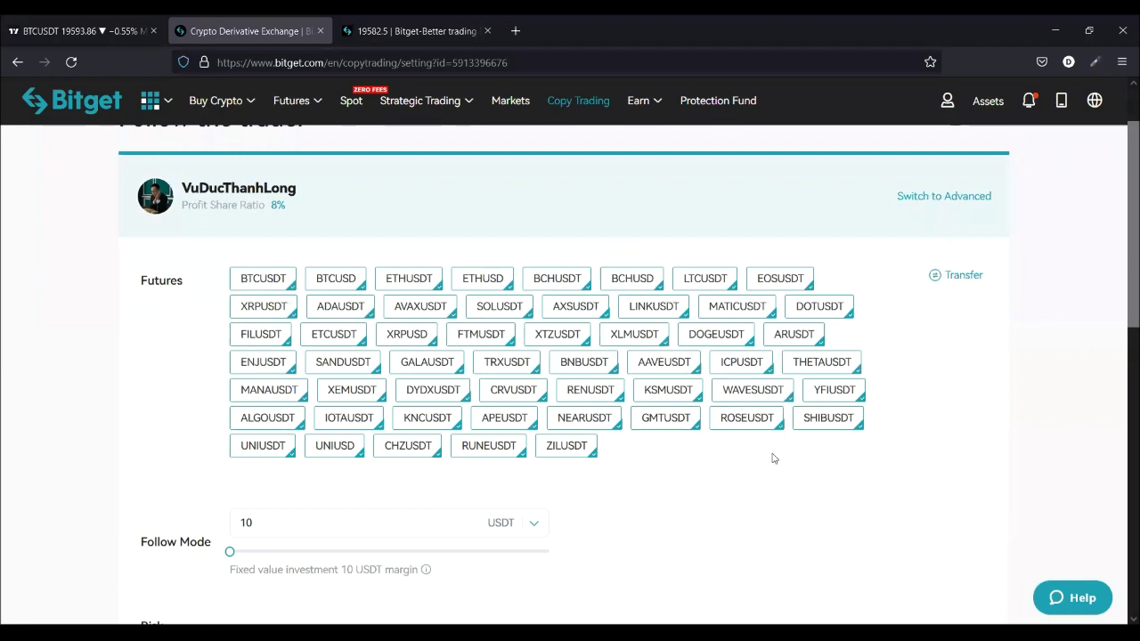
{"action": "scroll", "coordinate": [772, 459], "scroll_direction": "down", "scroll_amount": 1}
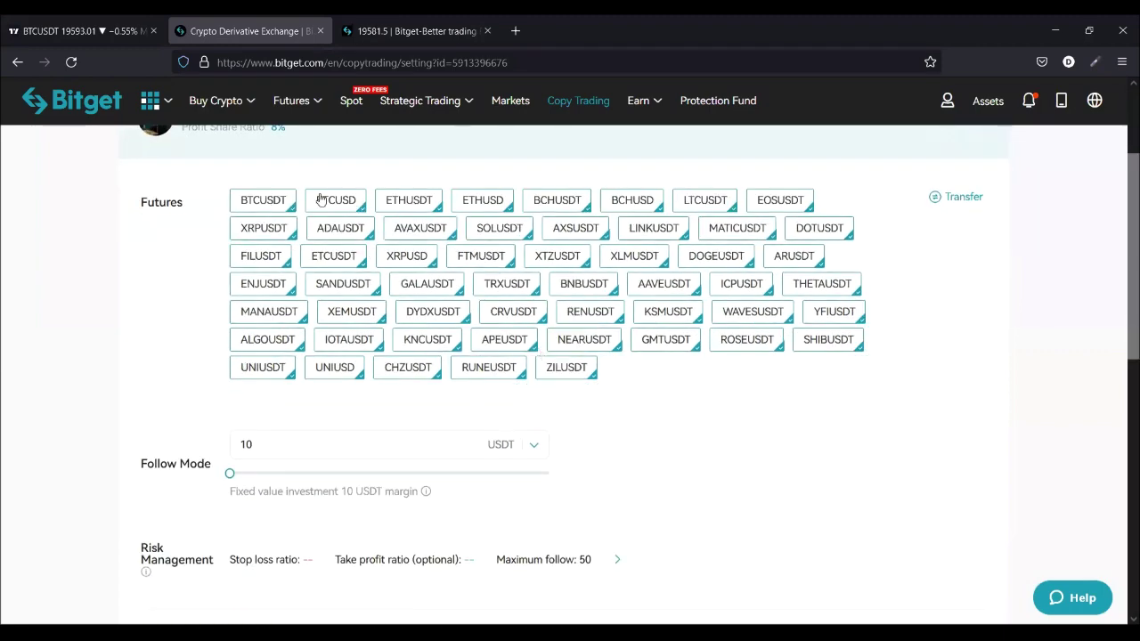
{"action": "scroll", "coordinate": [552, 398], "scroll_direction": "down", "scroll_amount": 2}
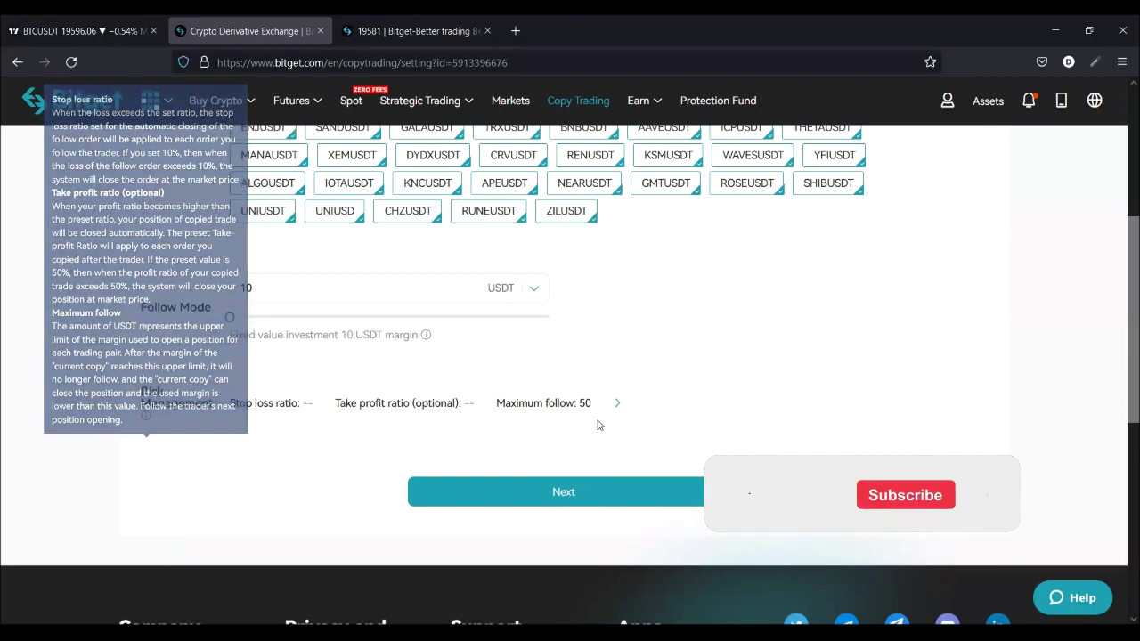
{"action": "left_click", "coordinate": [553, 490]}
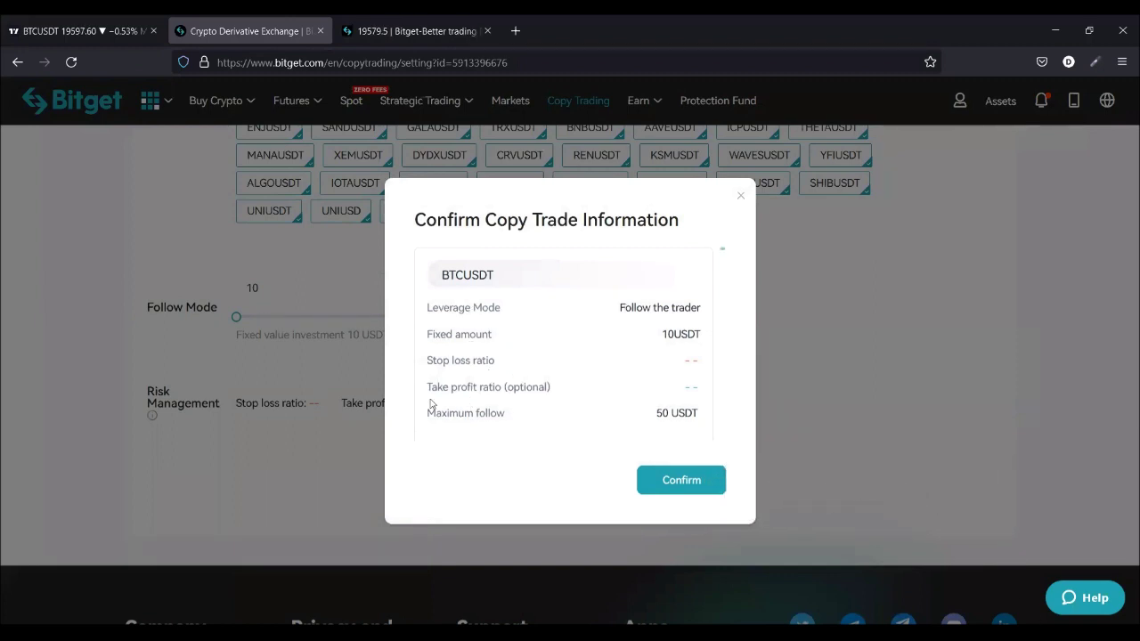
{"action": "left_click", "coordinate": [682, 480]}
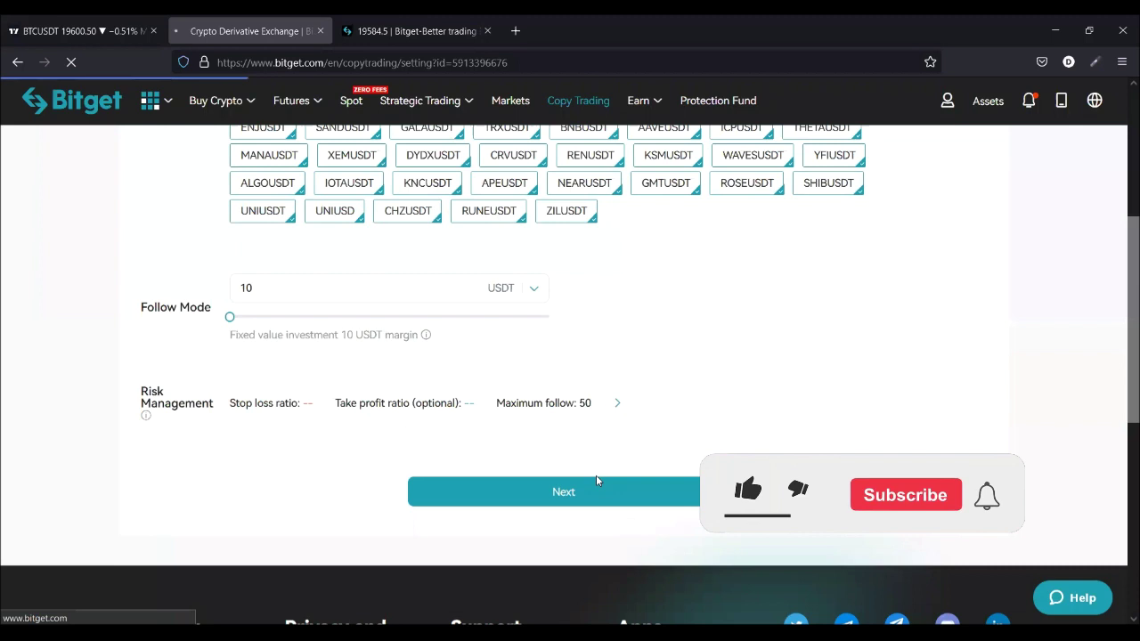
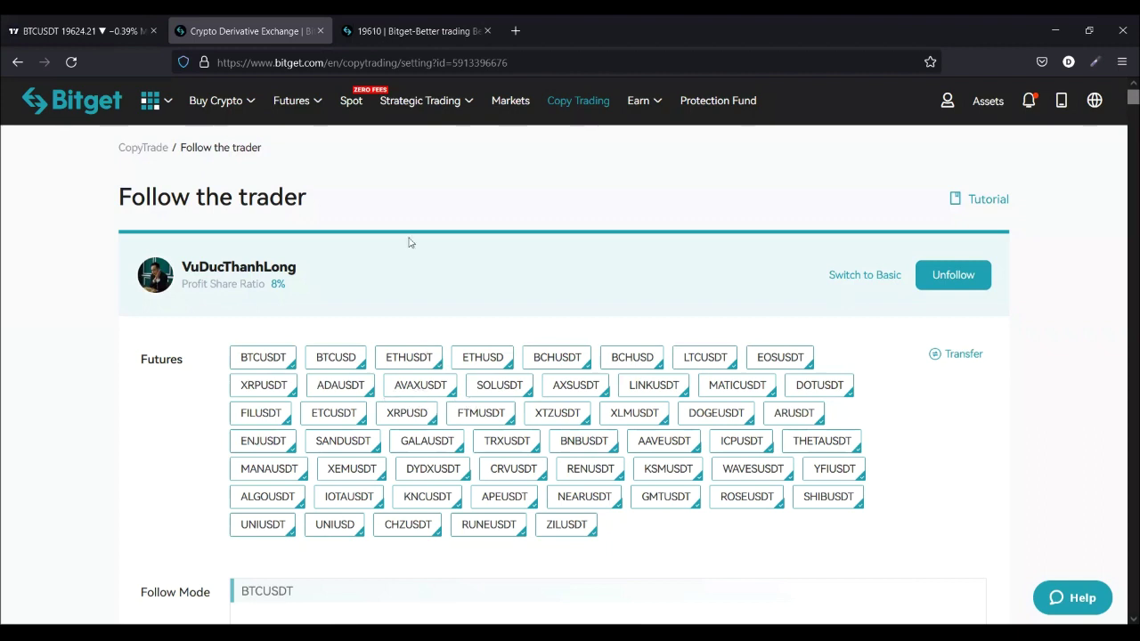
Step: Open the USDT-M Futures trading page in a new browser tab and switch to it
{"action": "mouse_move", "coordinate": [291, 101]}
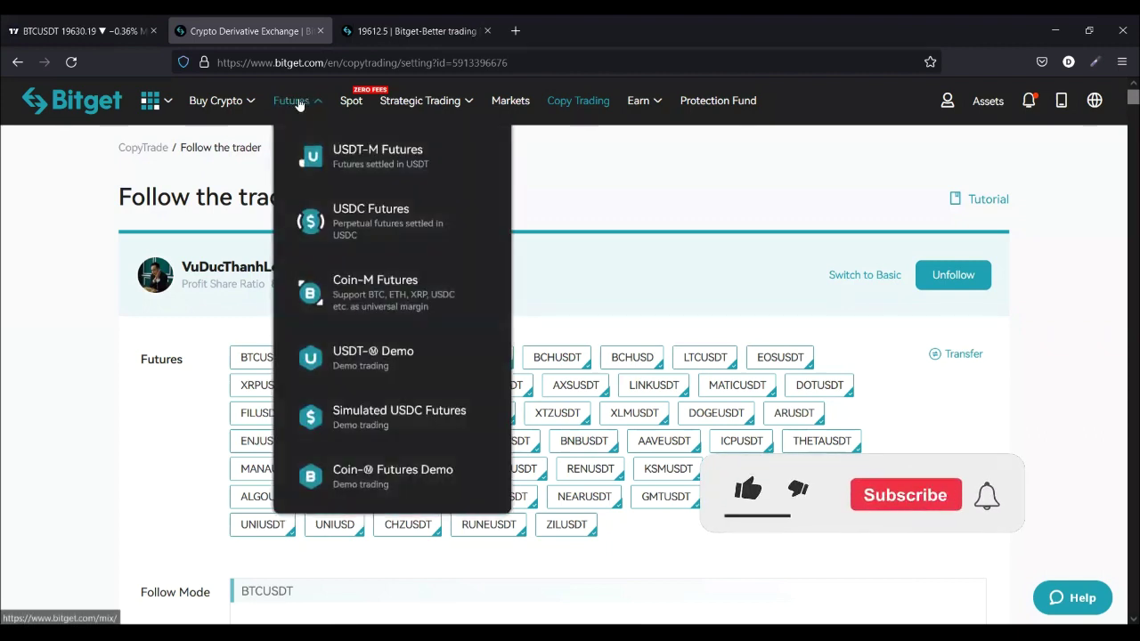
{"action": "right_click", "coordinate": [357, 167]}
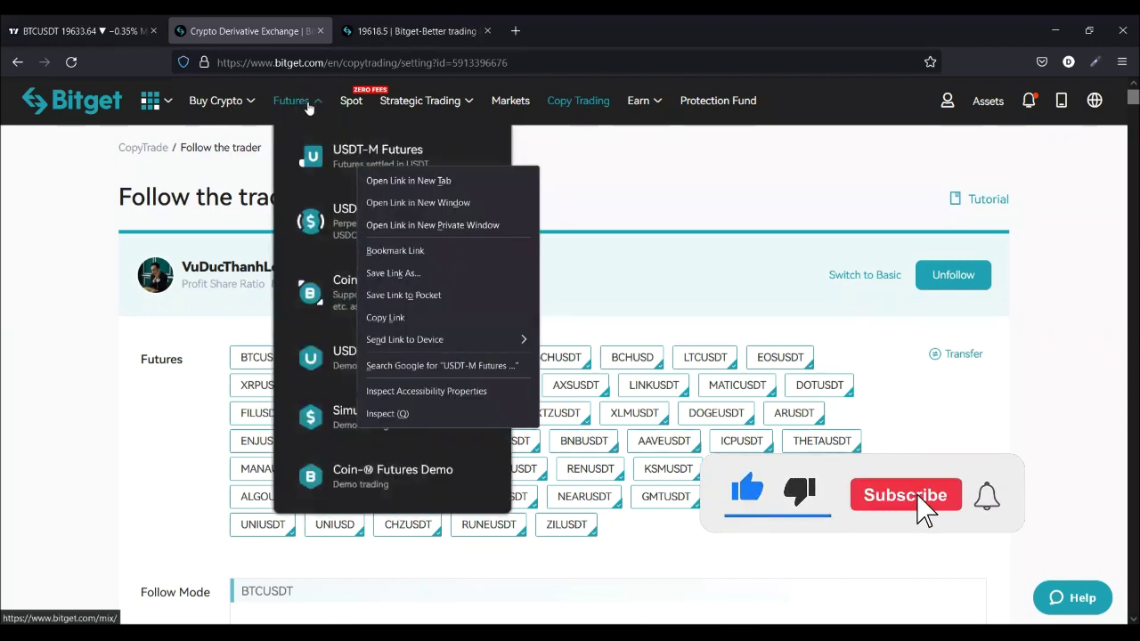
{"action": "left_click", "coordinate": [396, 181]}
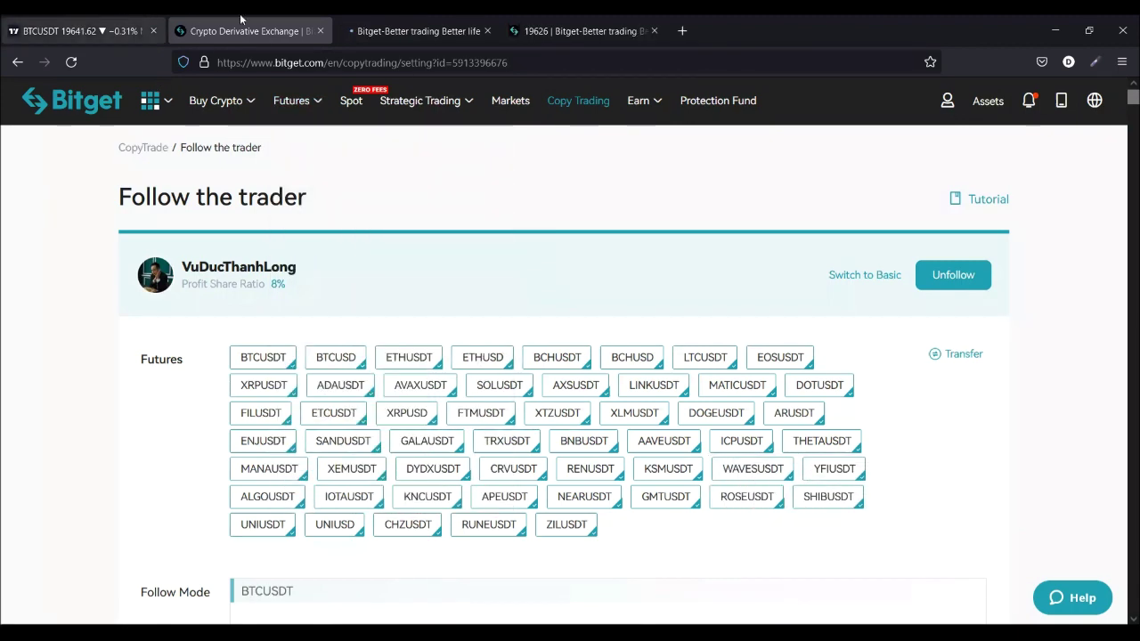
{"action": "left_click", "coordinate": [390, 33]}
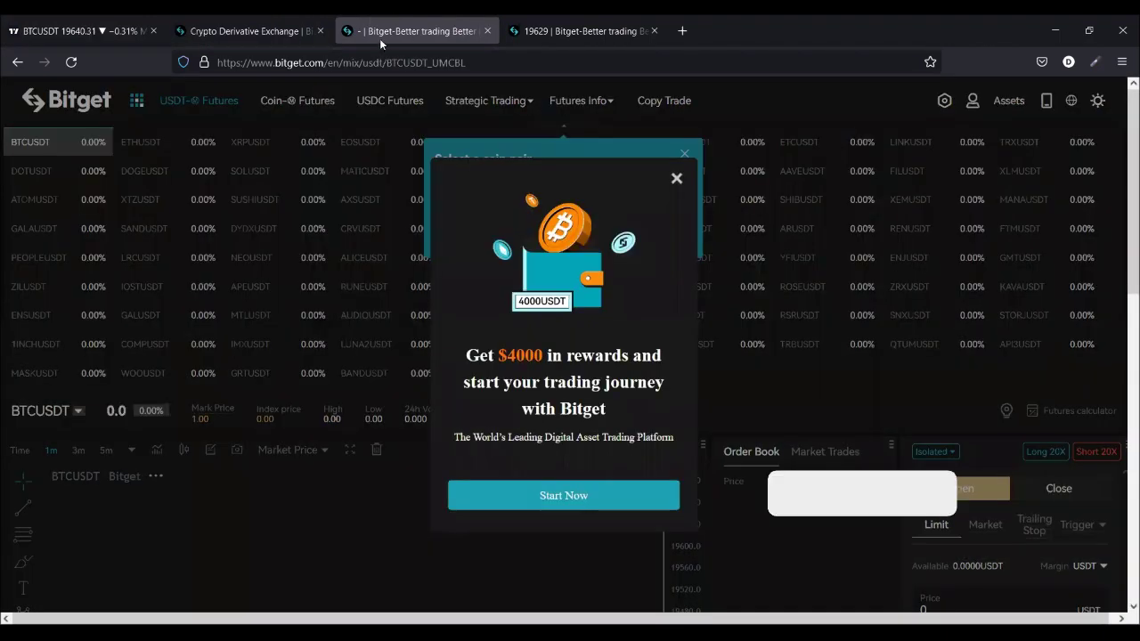
Step: Dismiss the rewards promotion and the coin pair guide, and toggle the coin pair list's display
{"action": "left_click", "coordinate": [677, 178]}
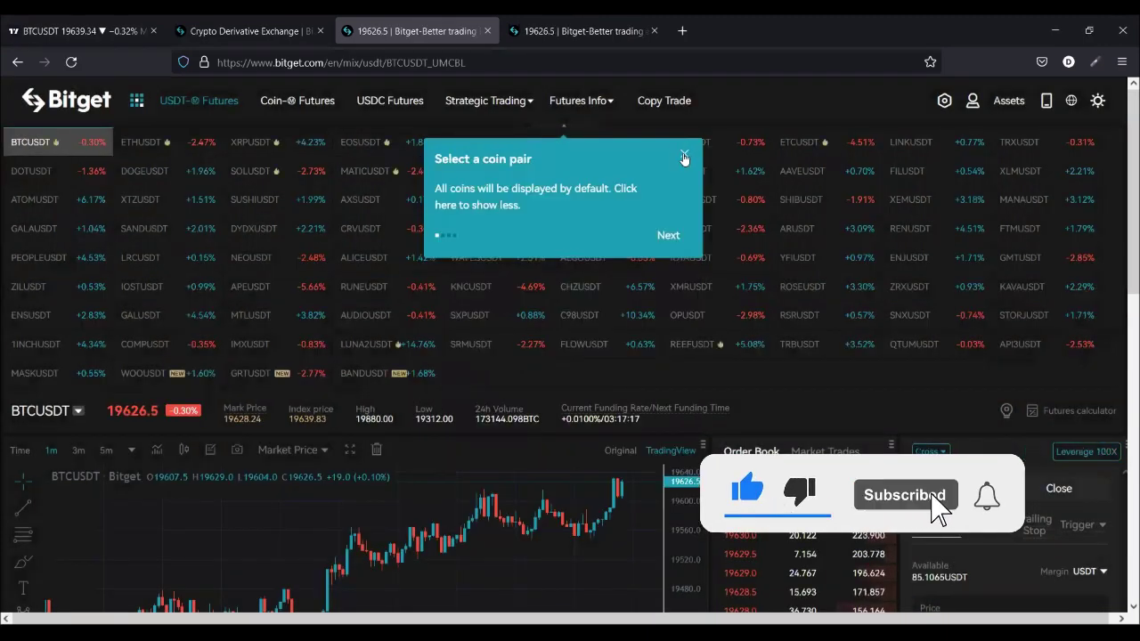
{"action": "left_click", "coordinate": [563, 126]}
{"action": "left_click", "coordinate": [563, 127]}
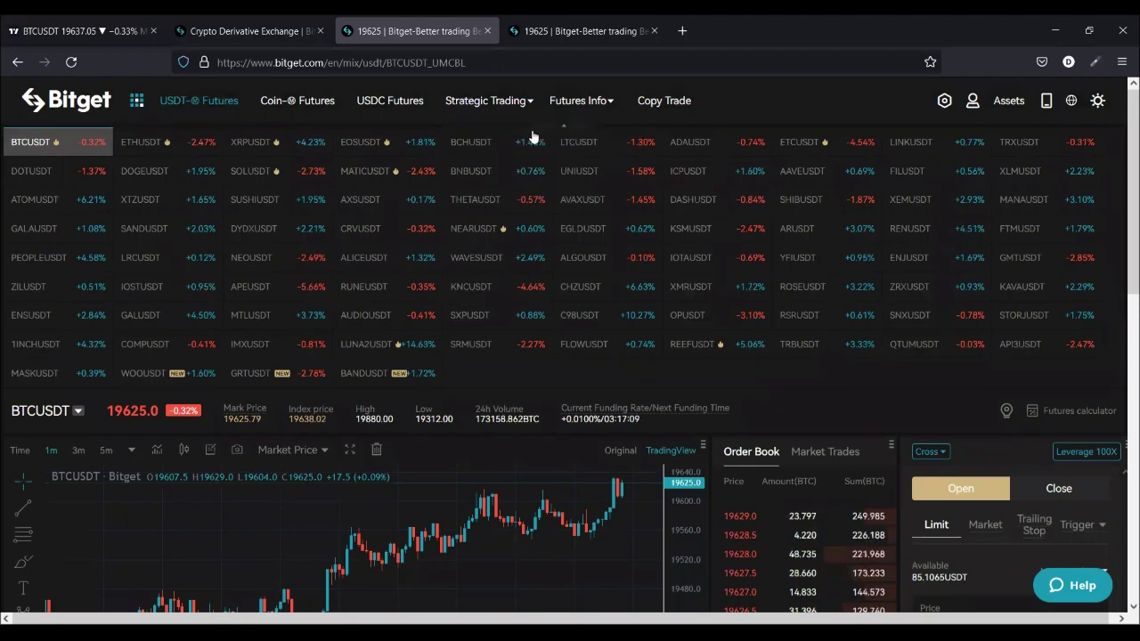
Step: Collapse the coin pair list, then open the margin mode switch notice and close it without switching from Cross
{"action": "left_click", "coordinate": [563, 127]}
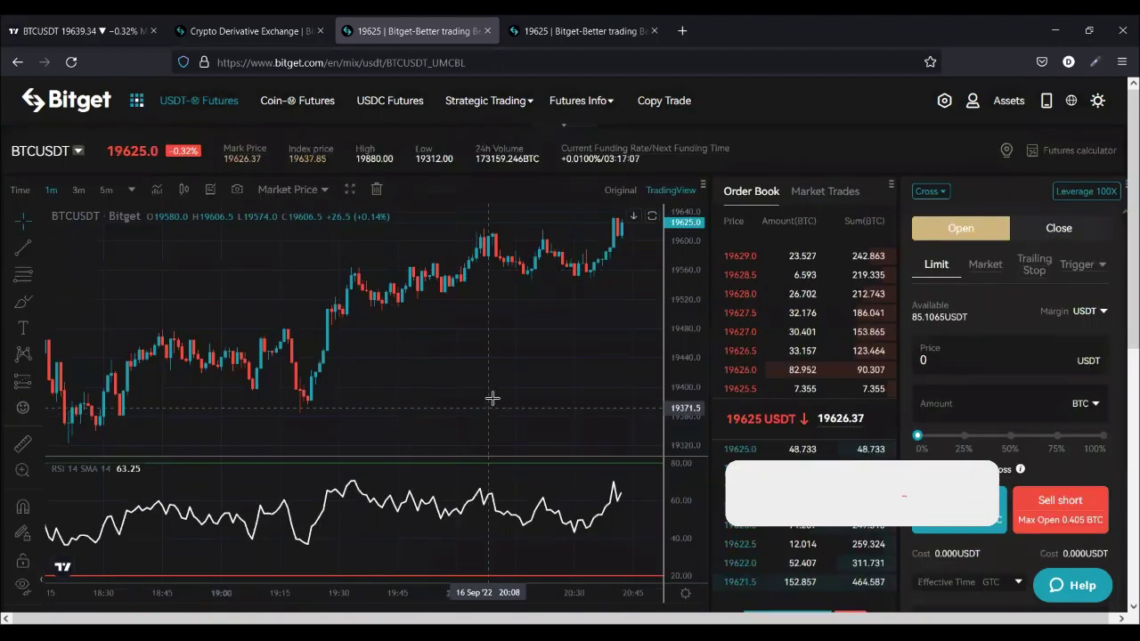
{"action": "left_click", "coordinate": [53, 150]}
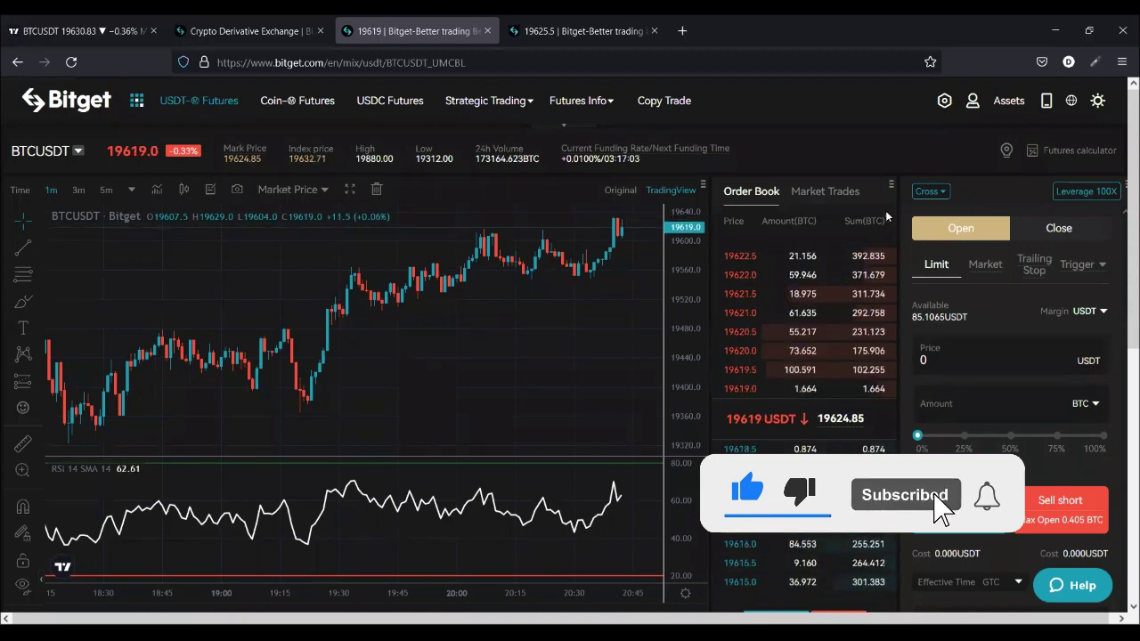
{"action": "left_click", "coordinate": [933, 192]}
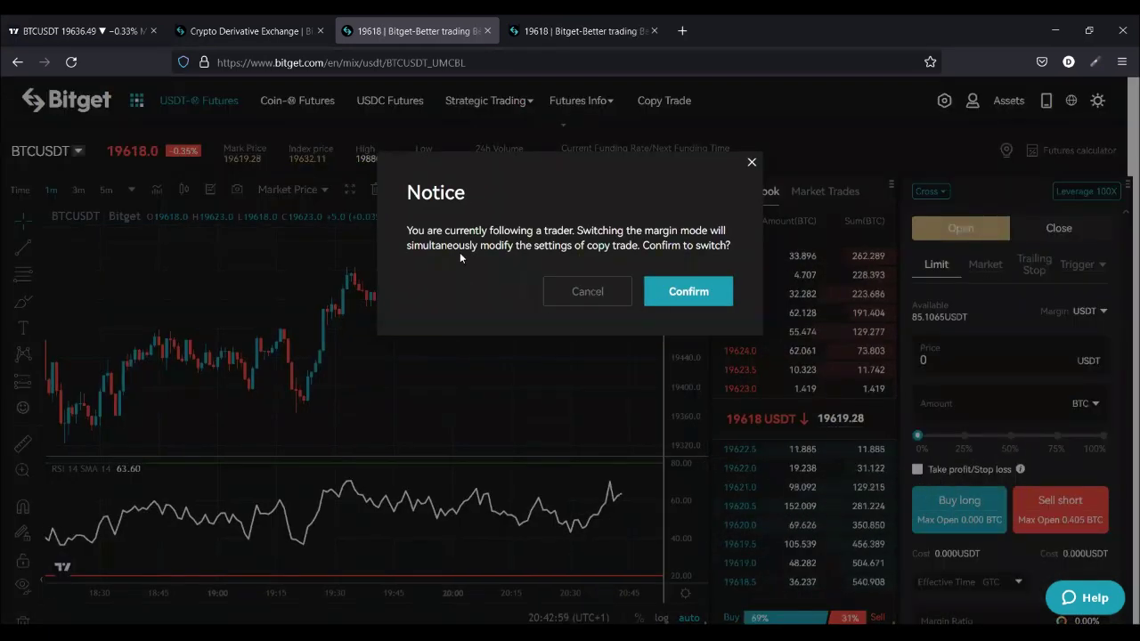
{"action": "left_click", "coordinate": [753, 163]}
Step: Look over the positions and USDT assets sections and review the margin mode switch notice without confirming the switch
{"action": "scroll", "coordinate": [779, 543], "scroll_direction": "down", "scroll_amount": 3}
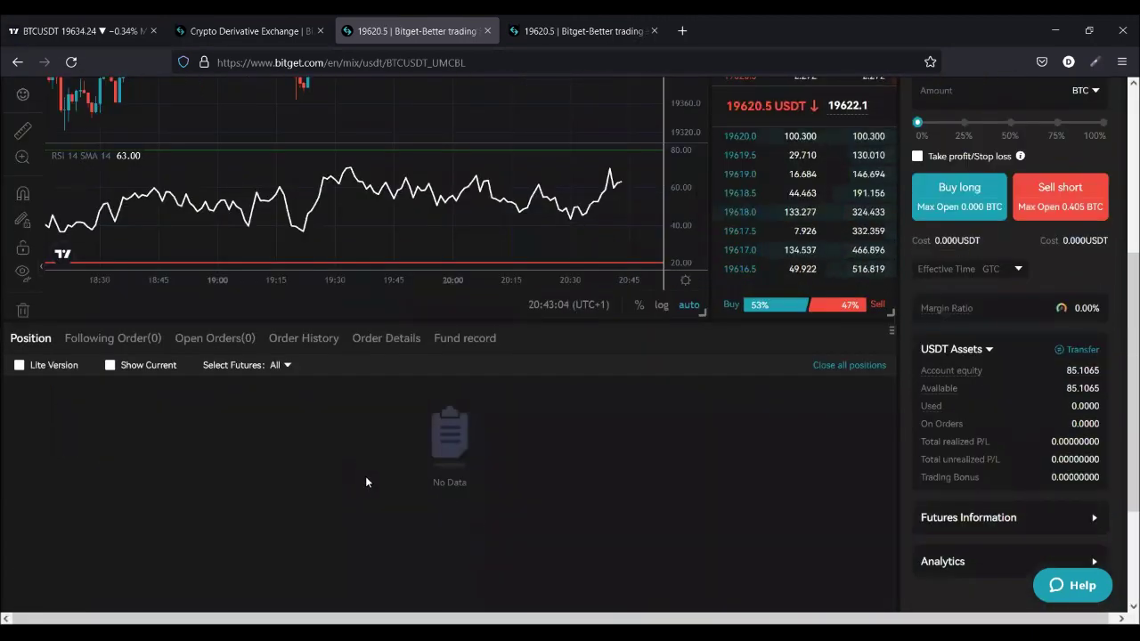
{"action": "scroll", "coordinate": [535, 467], "scroll_direction": "up", "scroll_amount": 3}
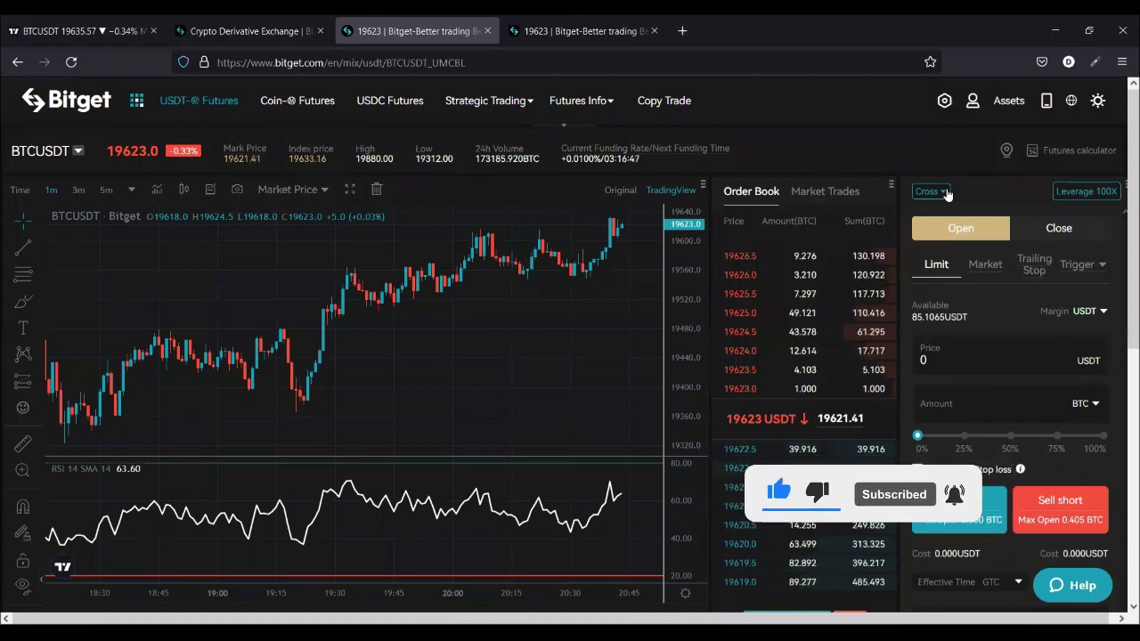
{"action": "scroll", "coordinate": [928, 305], "scroll_direction": "down", "scroll_amount": 3}
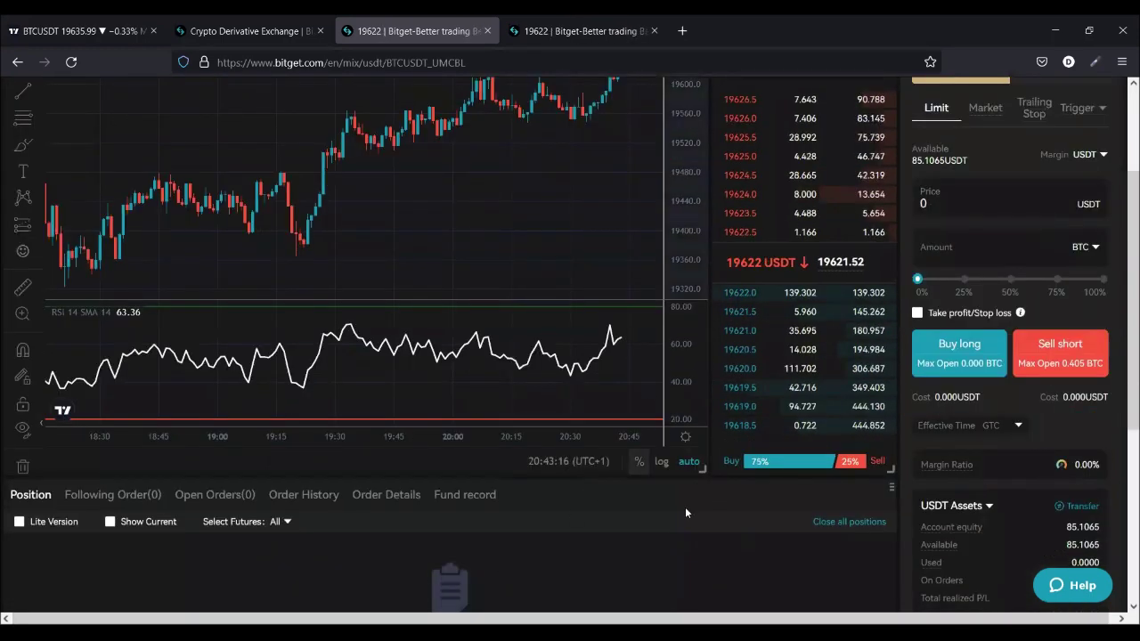
{"action": "scroll", "coordinate": [908, 470], "scroll_direction": "up", "scroll_amount": 3}
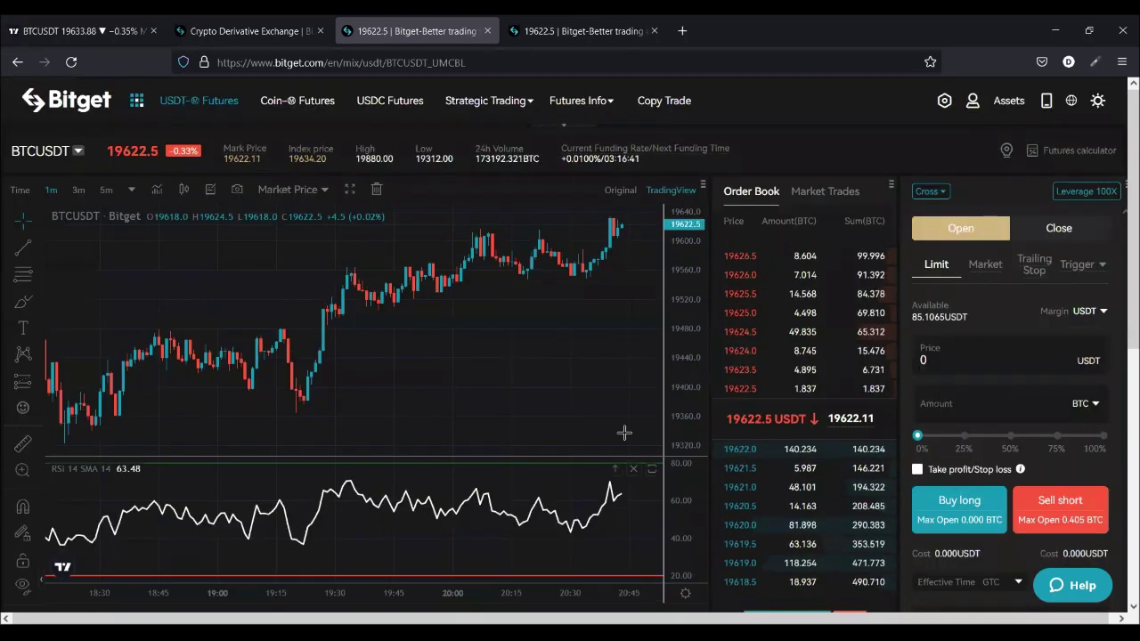
{"action": "left_click", "coordinate": [942, 193]}
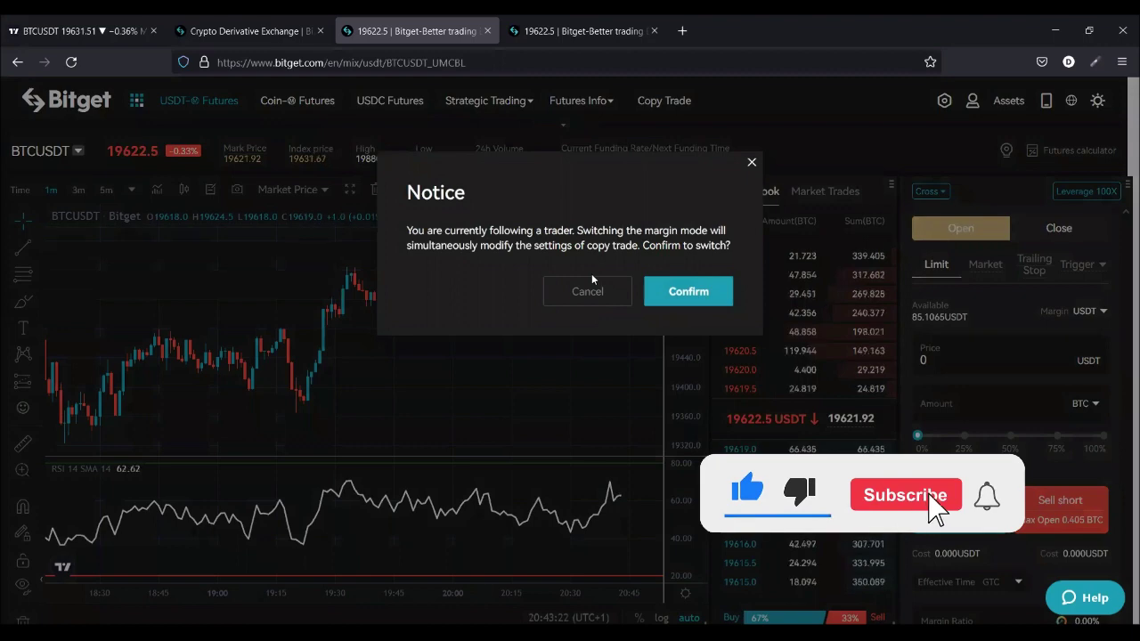
{"action": "left_click", "coordinate": [752, 165]}
{"action": "left_click", "coordinate": [929, 192]}
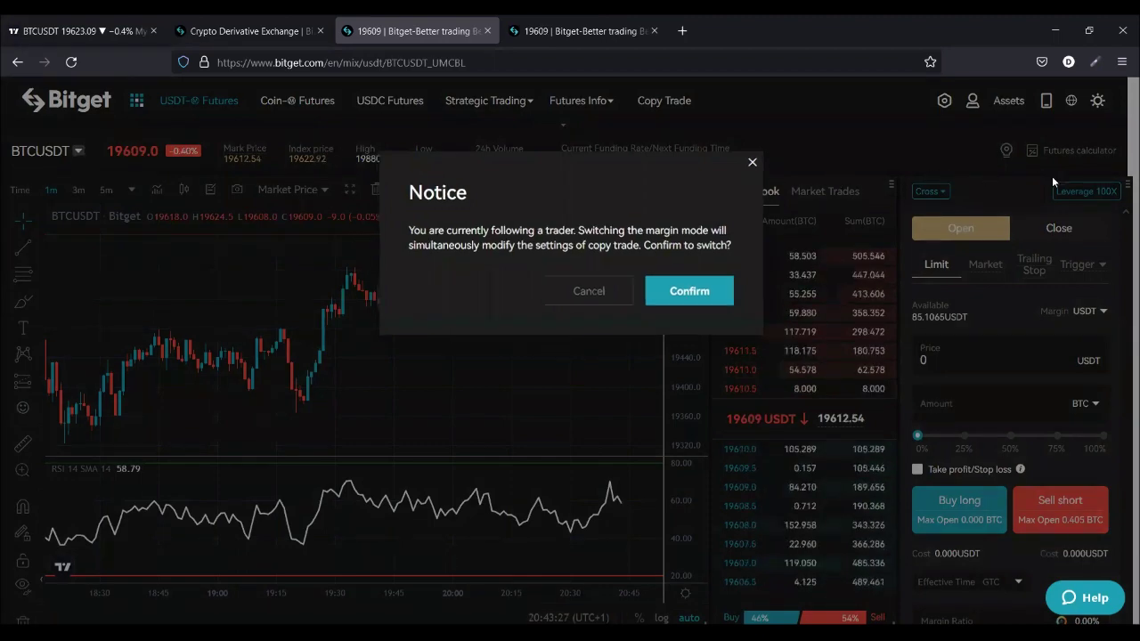
{"action": "key", "text": "Escape"}
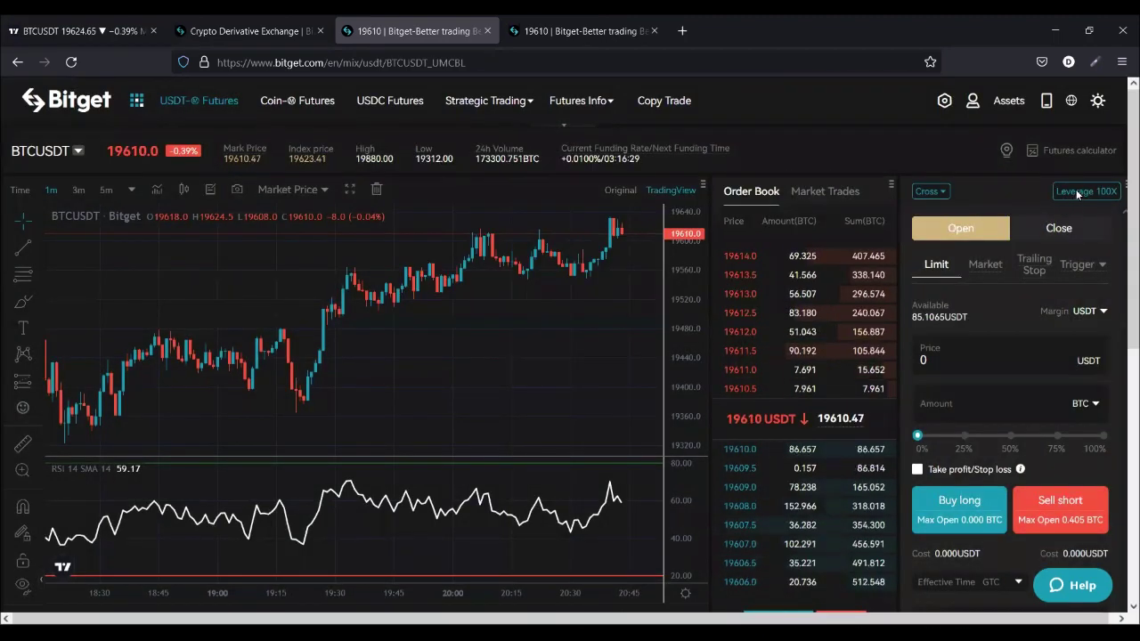
Step: Set the BTCUSDT leverage multiple to 10 and confirm the adjustment
{"action": "left_click", "coordinate": [1077, 194]}
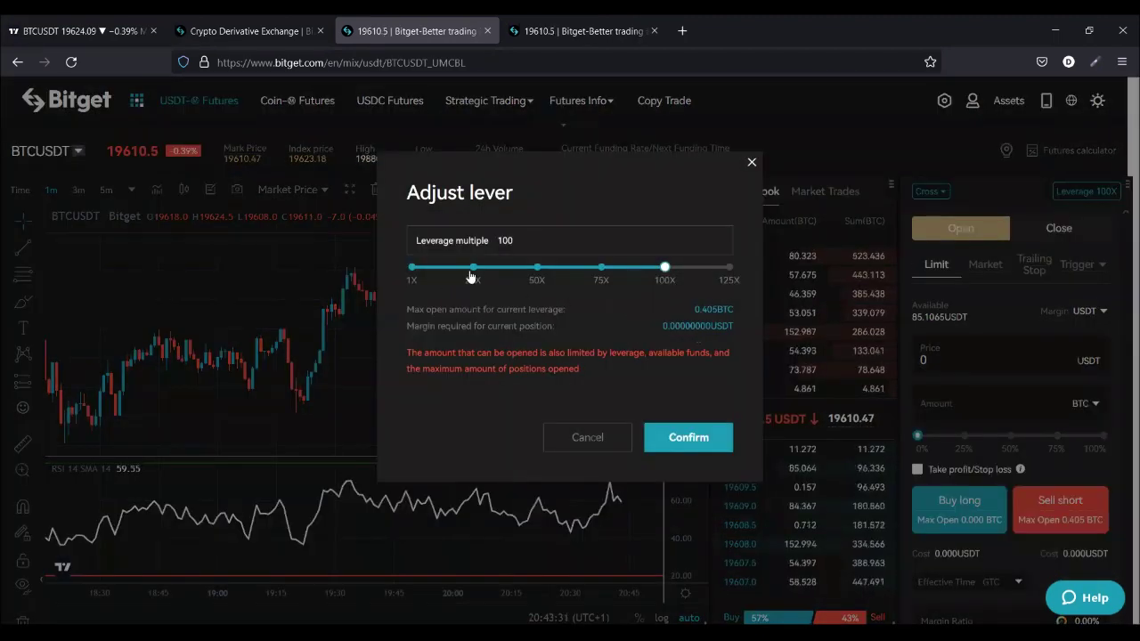
{"action": "left_click", "coordinate": [451, 278]}
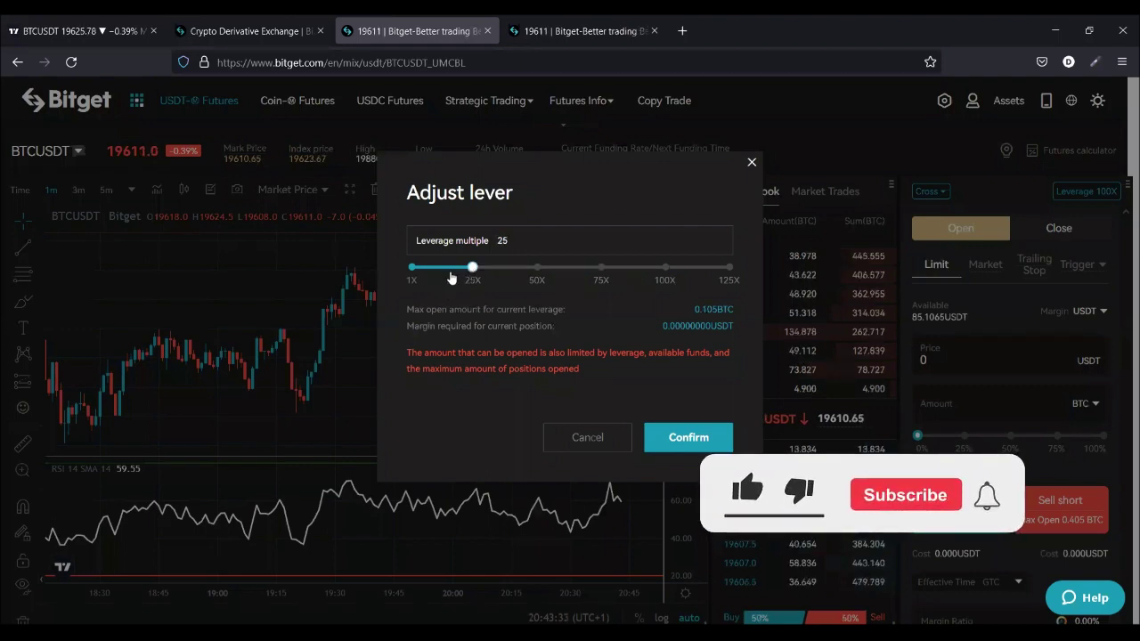
{"action": "left_click", "coordinate": [443, 274]}
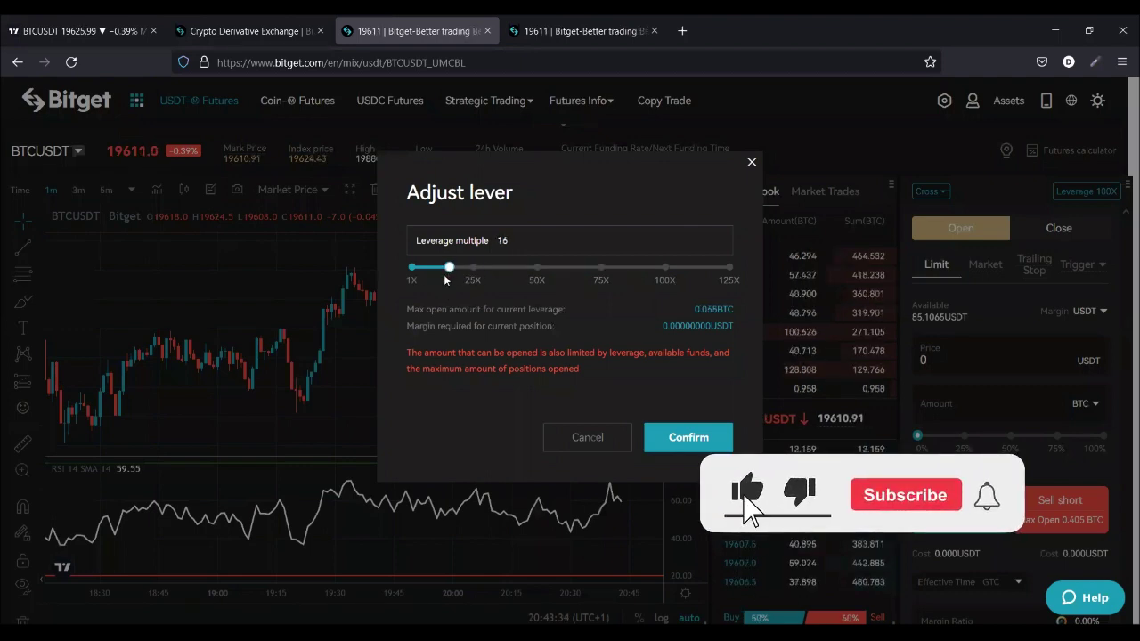
{"action": "left_click", "coordinate": [435, 278]}
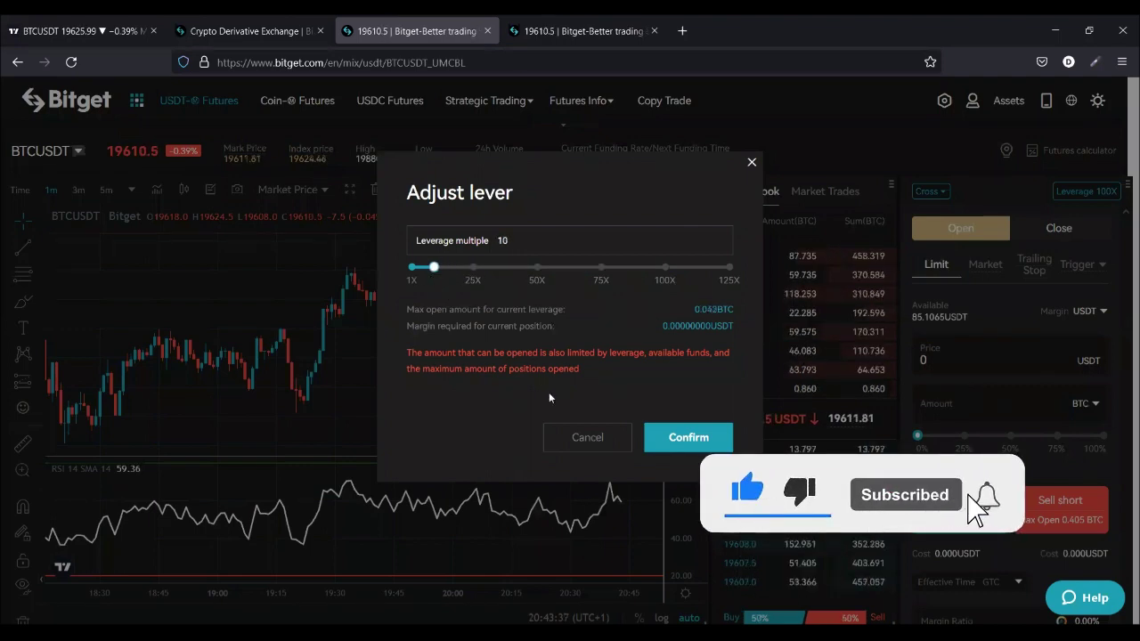
{"action": "left_click", "coordinate": [682, 437]}
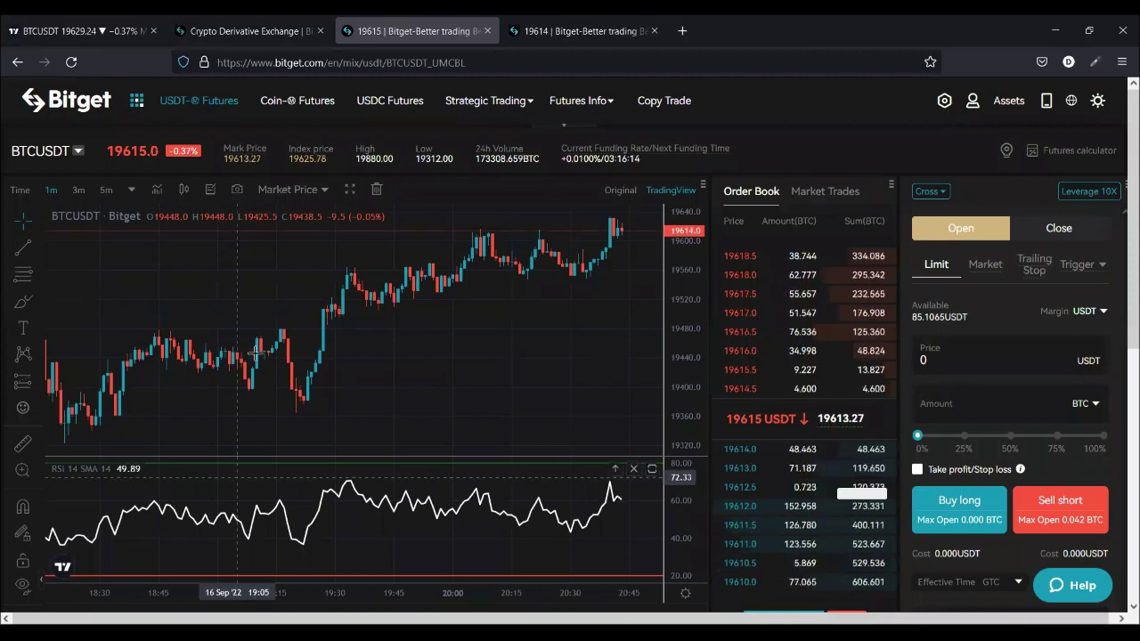
Step: Switch to the copy trade settings page and review the margin, leverage, follow mode and risk management options for each pair
{"action": "left_click", "coordinate": [174, 33]}
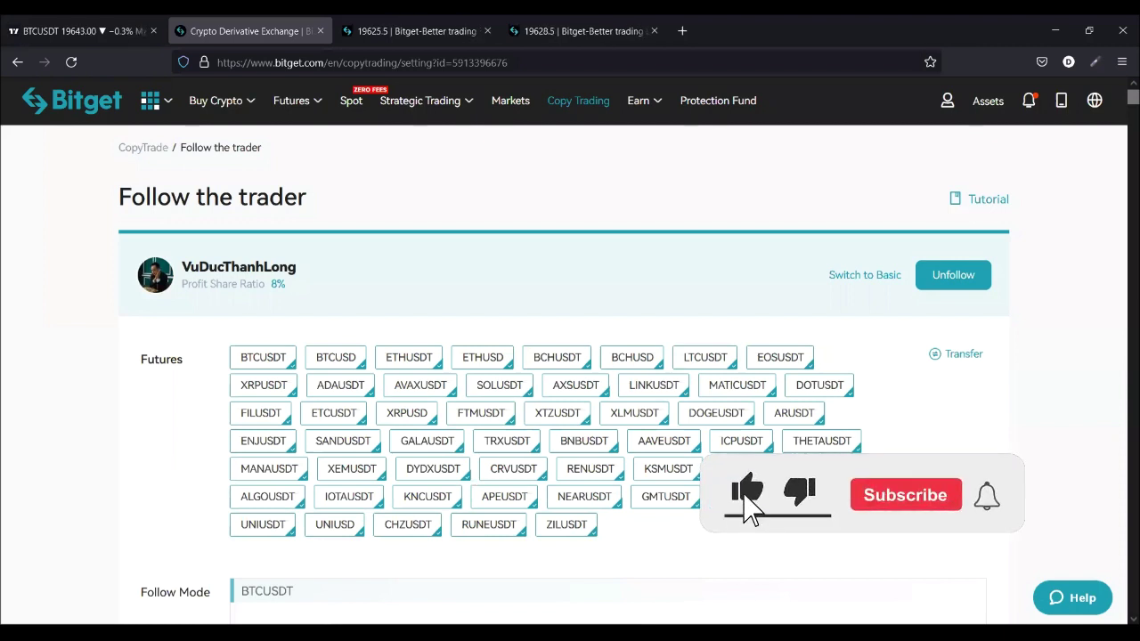
{"action": "scroll", "coordinate": [529, 546], "scroll_direction": "down", "scroll_amount": 8}
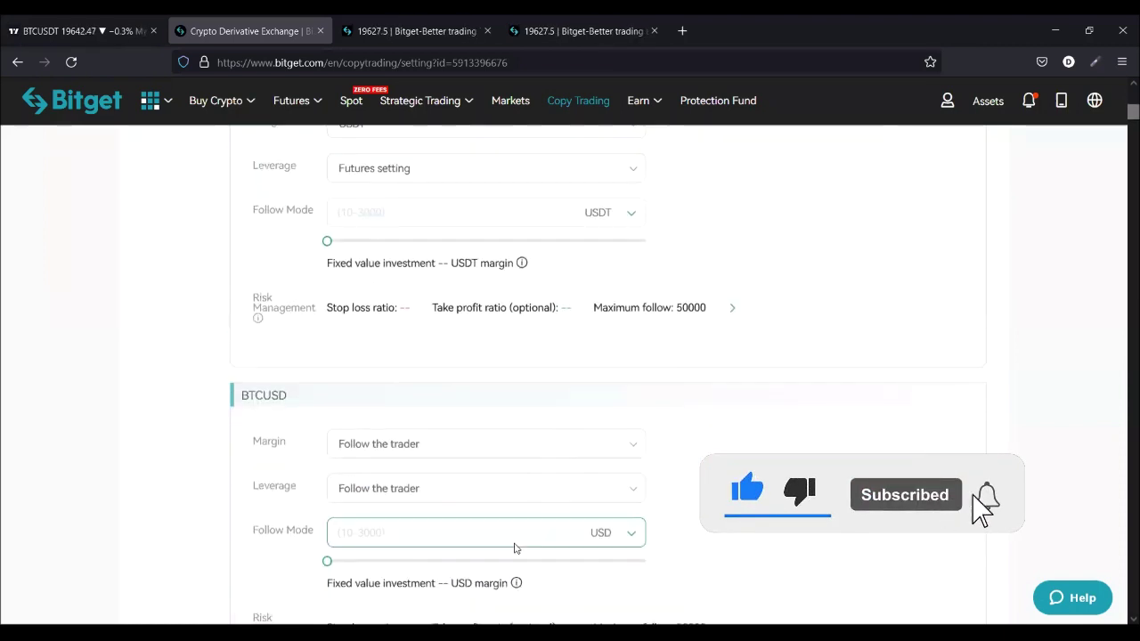
{"action": "scroll", "coordinate": [656, 465], "scroll_direction": "down", "scroll_amount": 3}
{"action": "scroll", "coordinate": [653, 463], "scroll_direction": "up", "scroll_amount": 2}
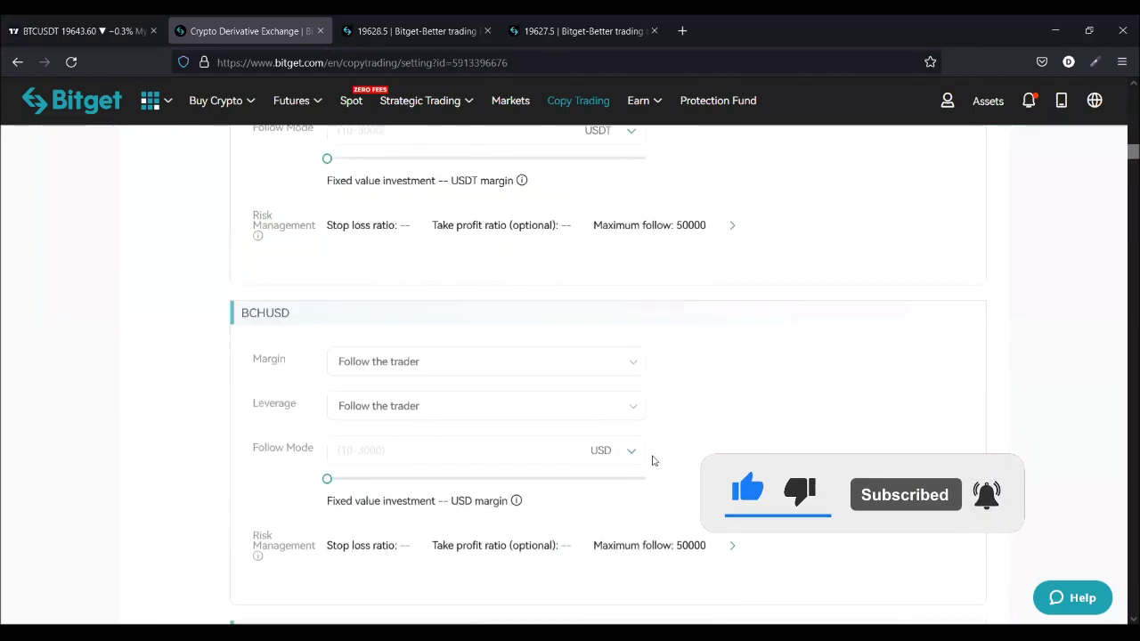
{"action": "scroll", "coordinate": [651, 464], "scroll_direction": "up", "scroll_amount": 10}
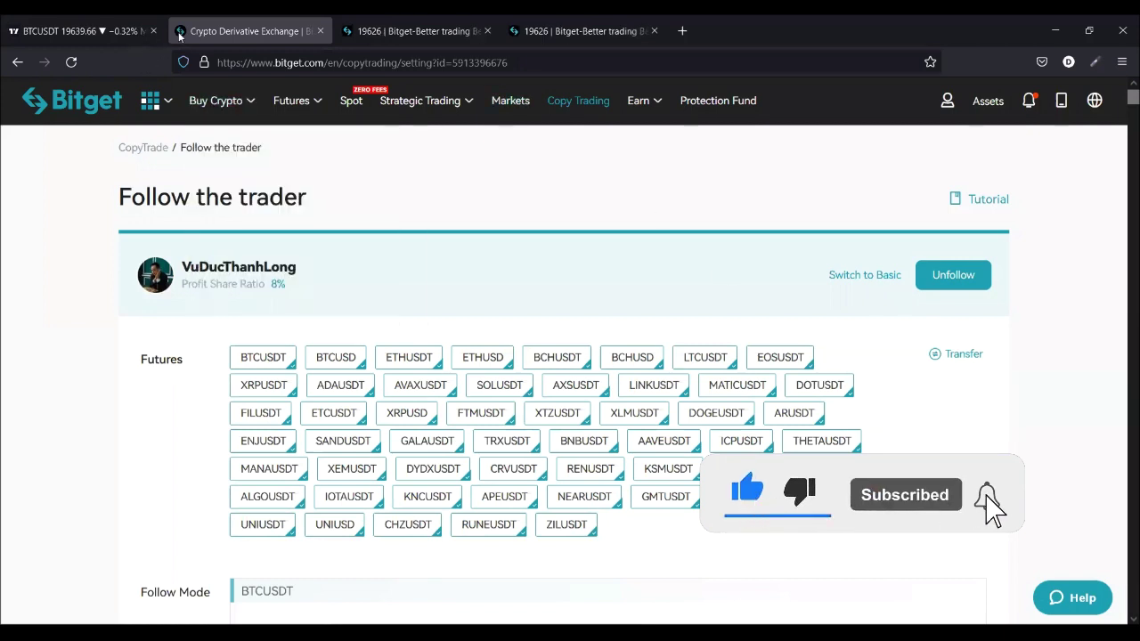
Step: View the recent BTCUSDT candles more closely on the futures trading page and return to the copy trade settings page
{"action": "left_click", "coordinate": [383, 34]}
{"action": "scroll", "coordinate": [356, 459], "scroll_direction": "up", "scroll_amount": 3}
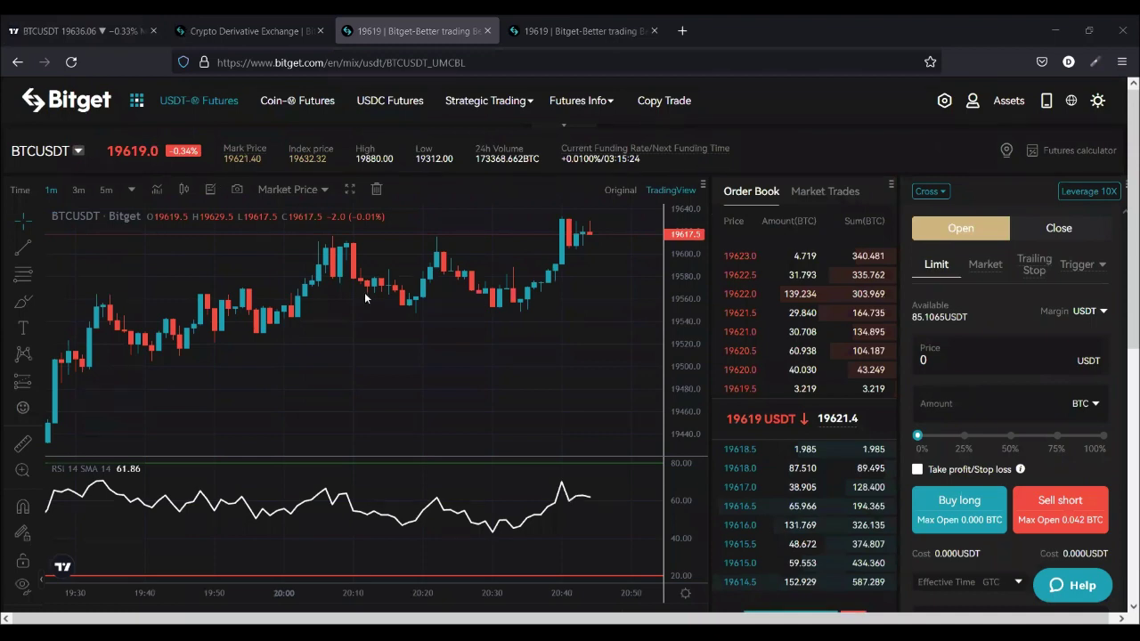
{"action": "key", "text": "ctrl+shift+Tab"}
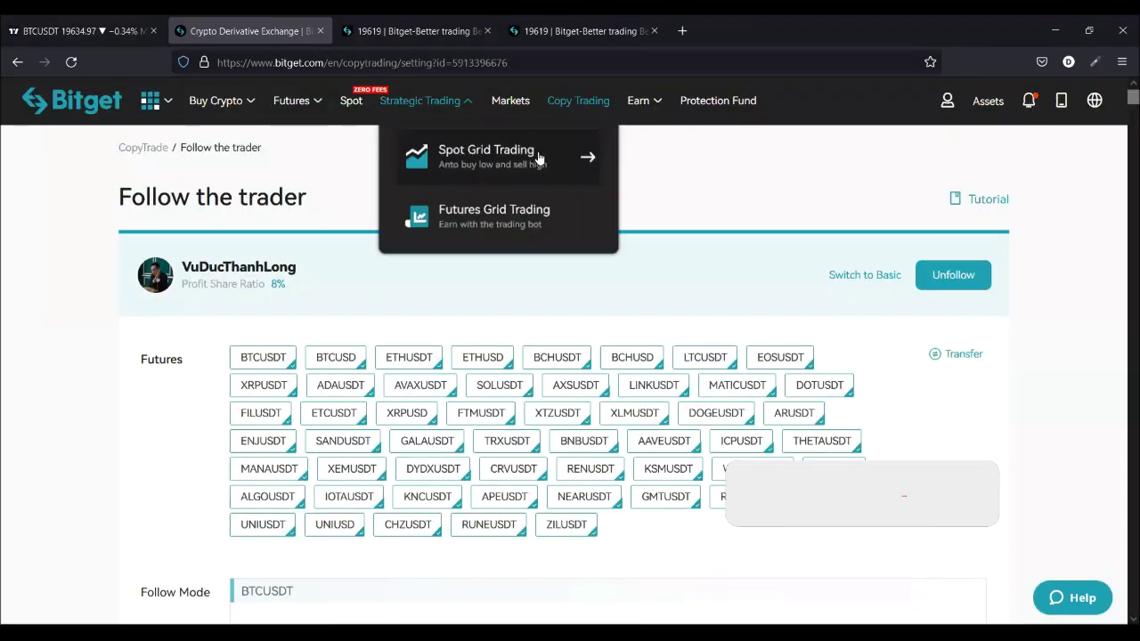